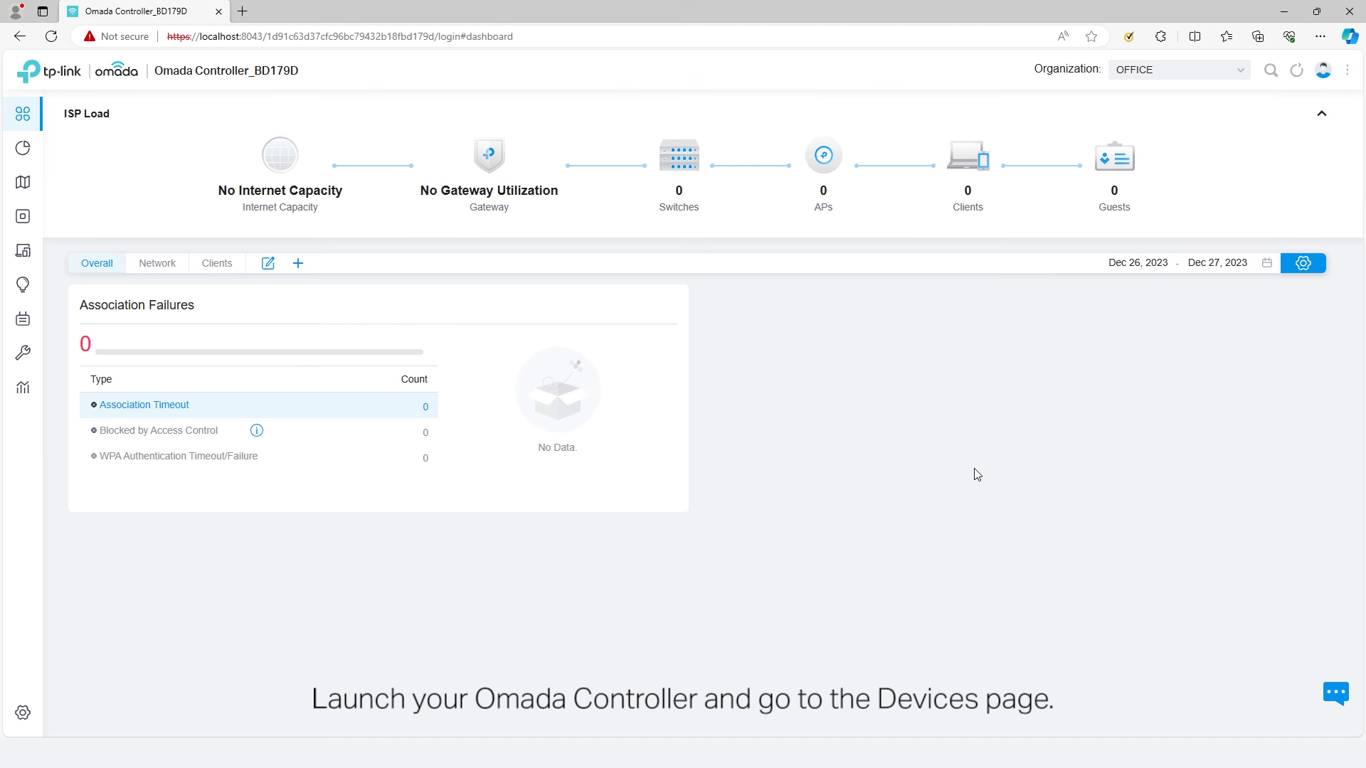
- Go to the site's wireless network list and start a new wireless network
left_click(36, 216)
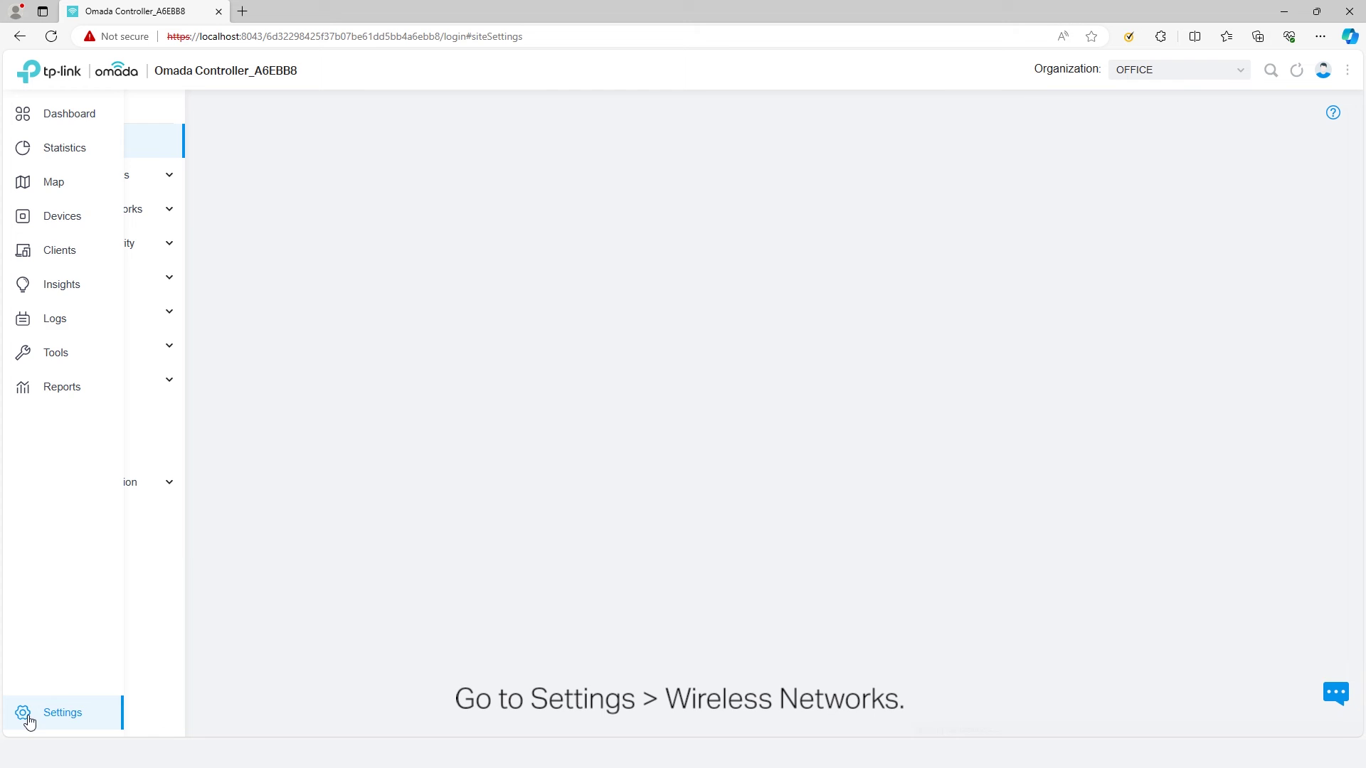
left_click(122, 214)
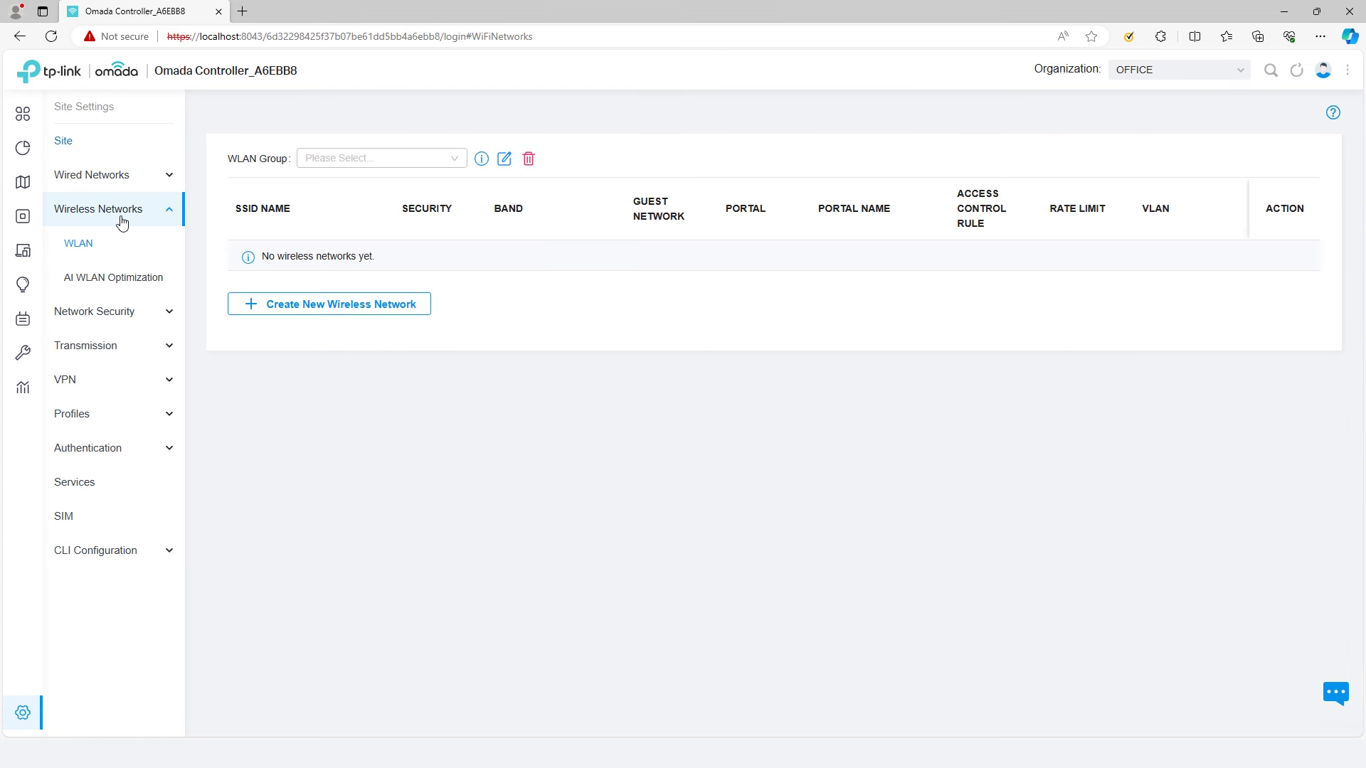
left_click(354, 310)
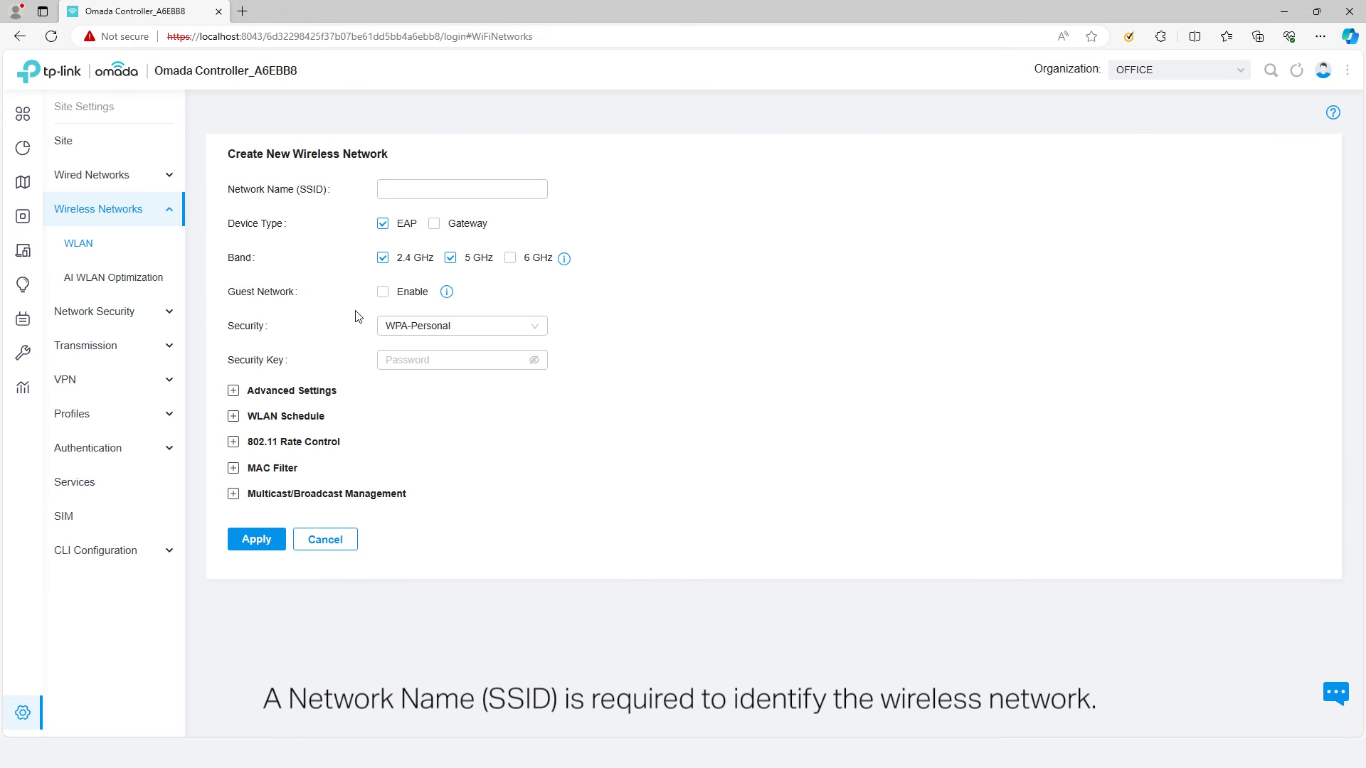
- Name the network OFFICE, keeping both the 2.4 GHz and 5 GHz bands enabled
left_click(387, 189)
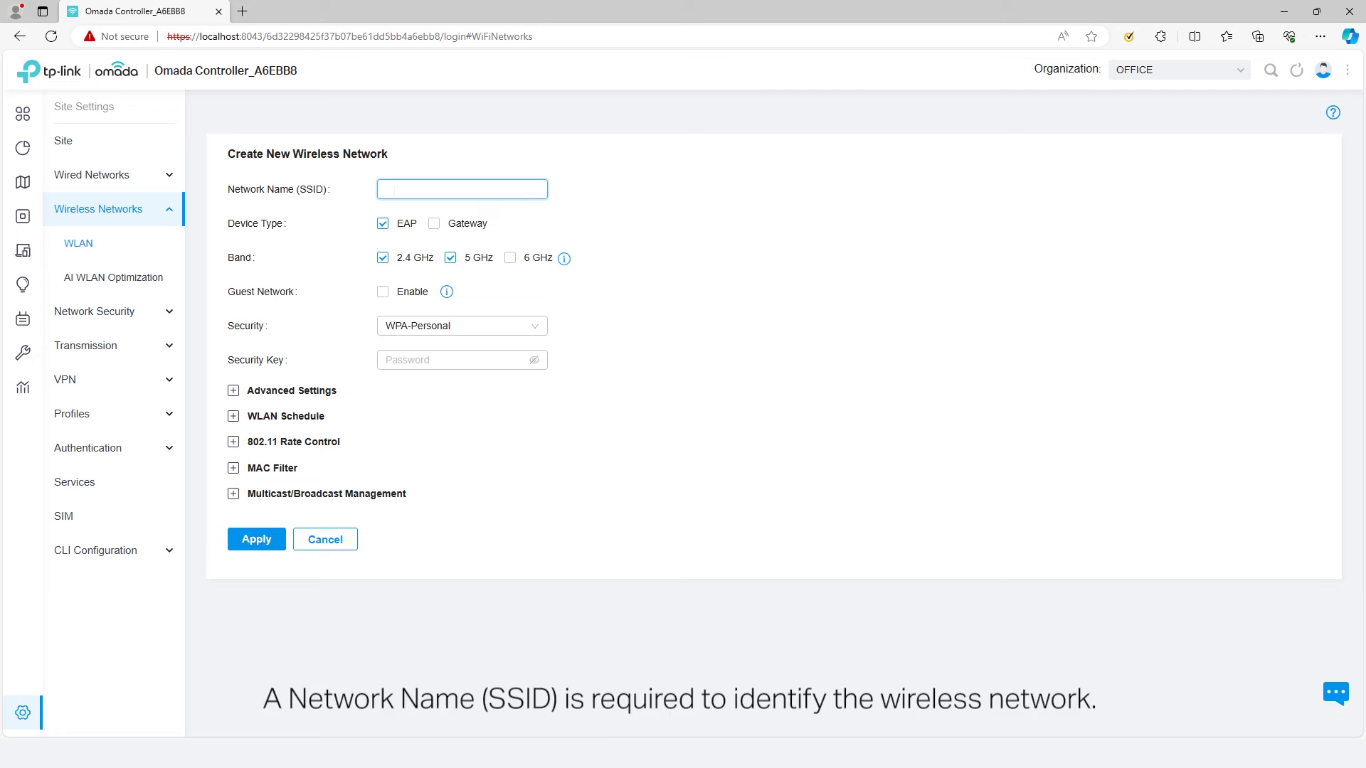
type("OFFICE")
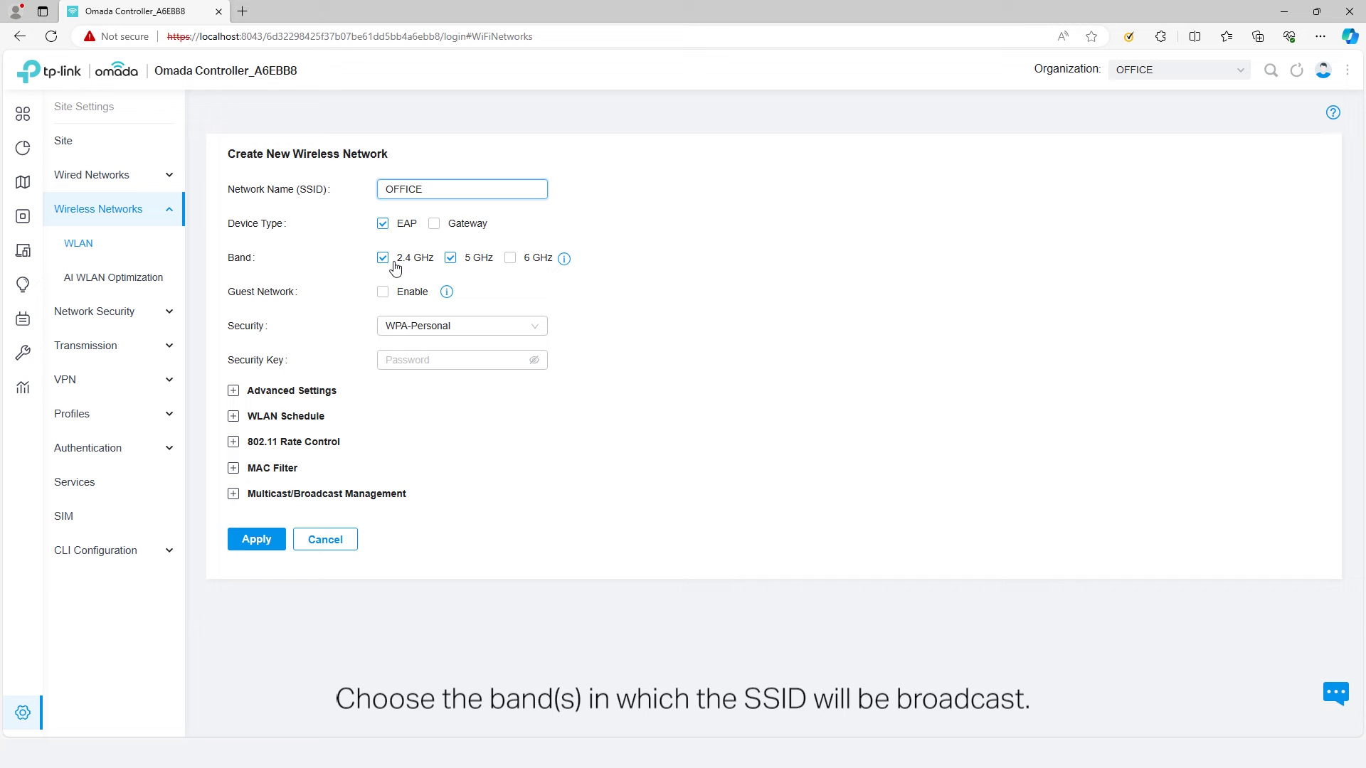
left_click(450, 259)
left_click(451, 260)
left_click(383, 259)
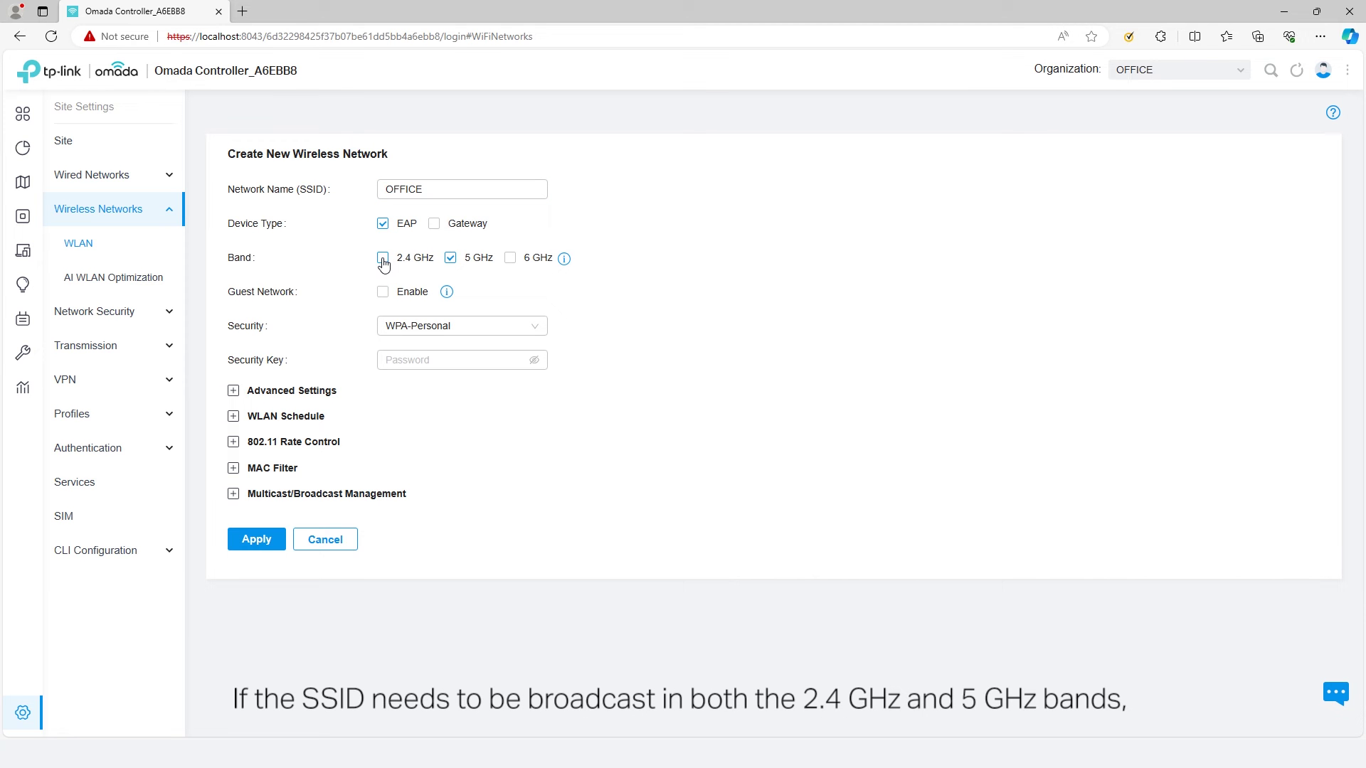
left_click(384, 261)
- Enable Advanced Features in the site settings and set Band Steering to Prefer 5 GHz / 6 GHz
left_click(99, 715)
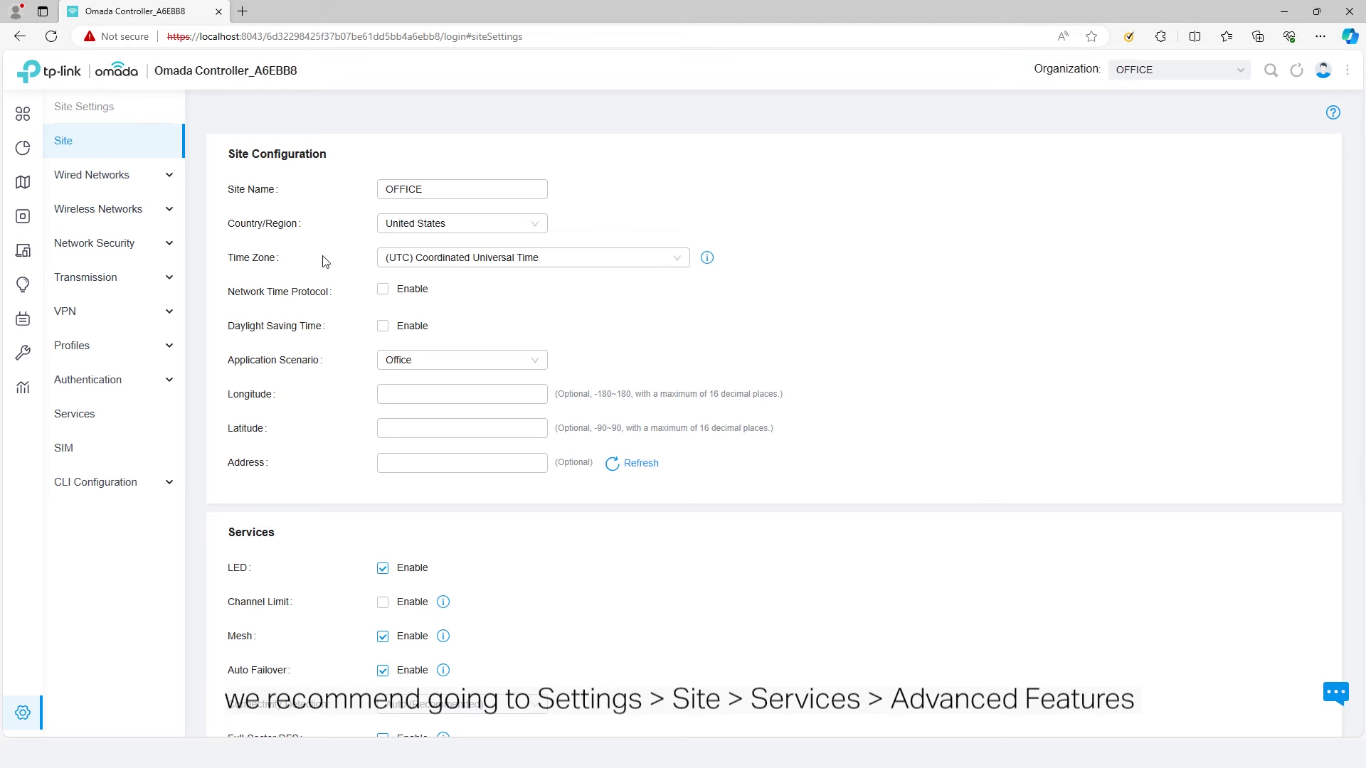
scroll(540, 598, "down", 2)
scroll(541, 596, "down", 2)
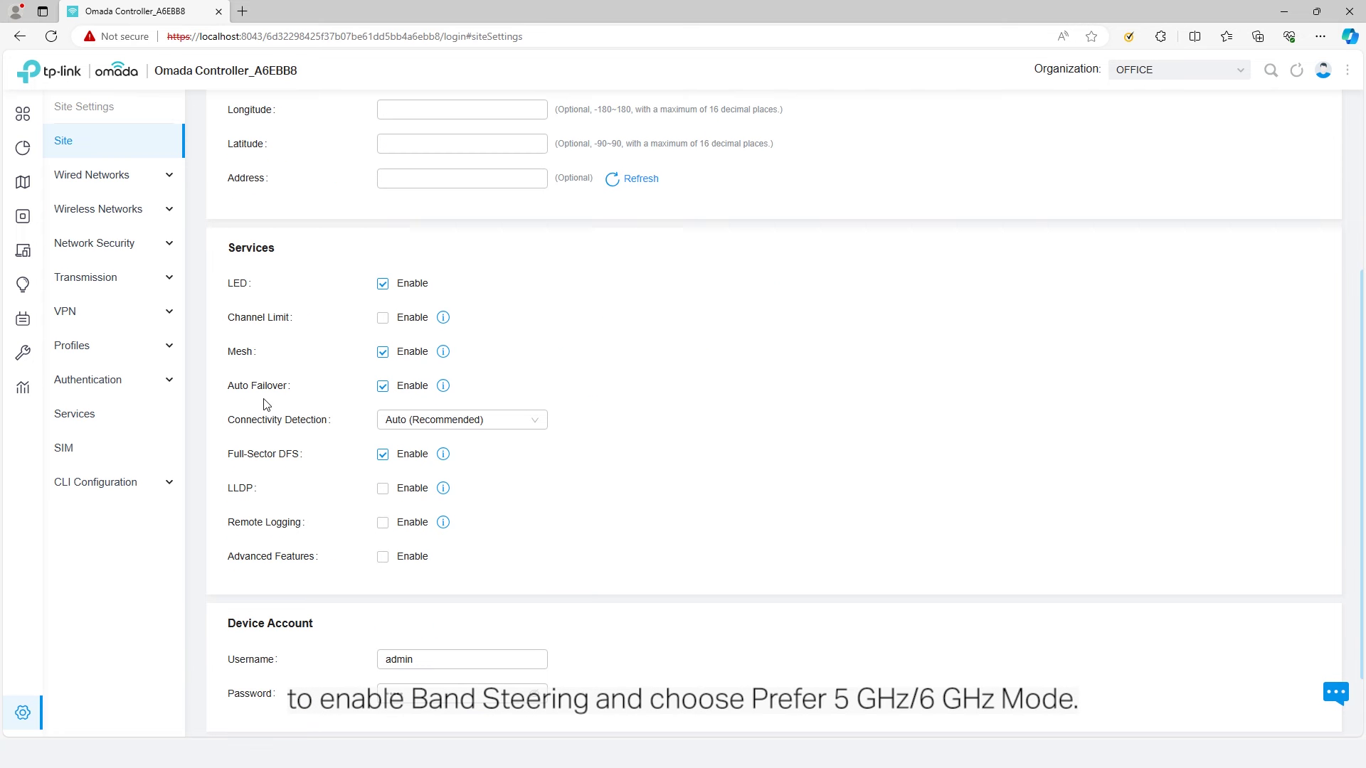
left_click(382, 557)
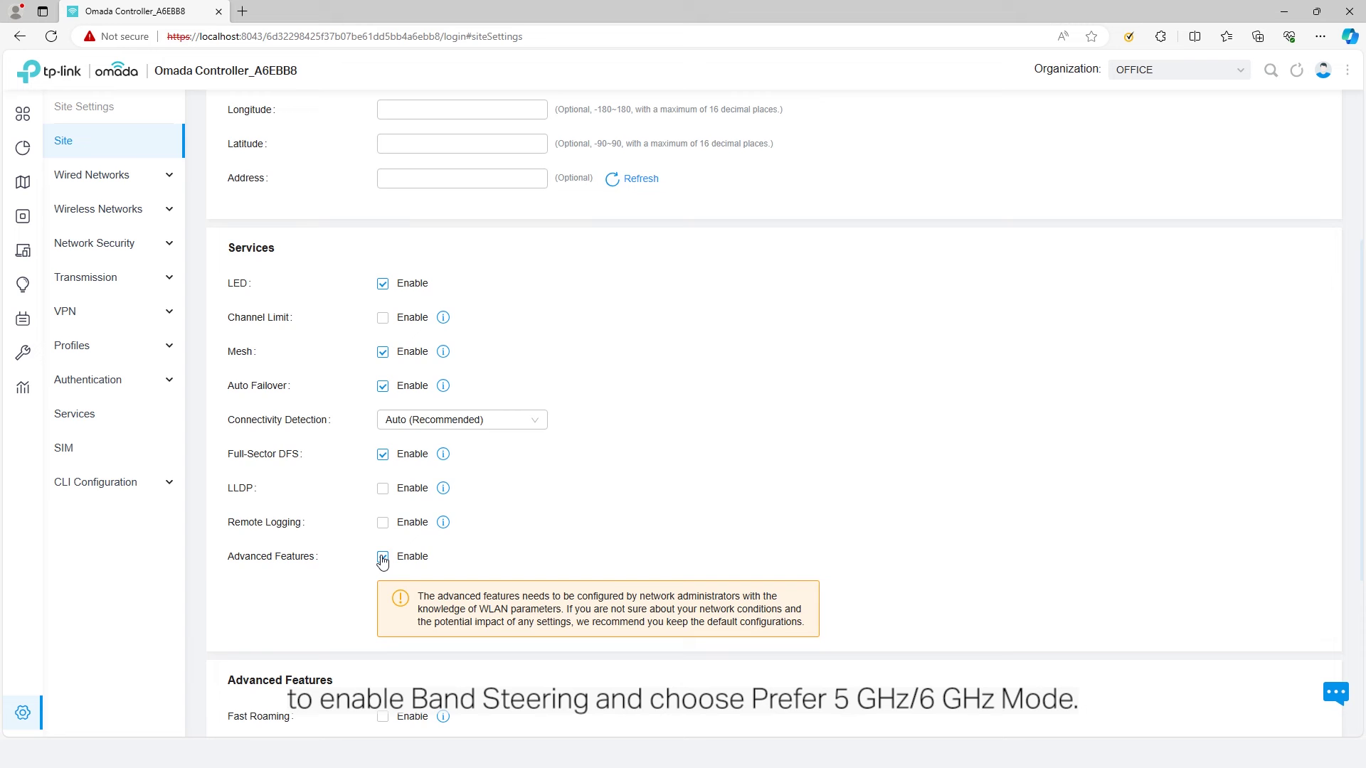
scroll(383, 562, "down", 1)
scroll(381, 561, "down", 2)
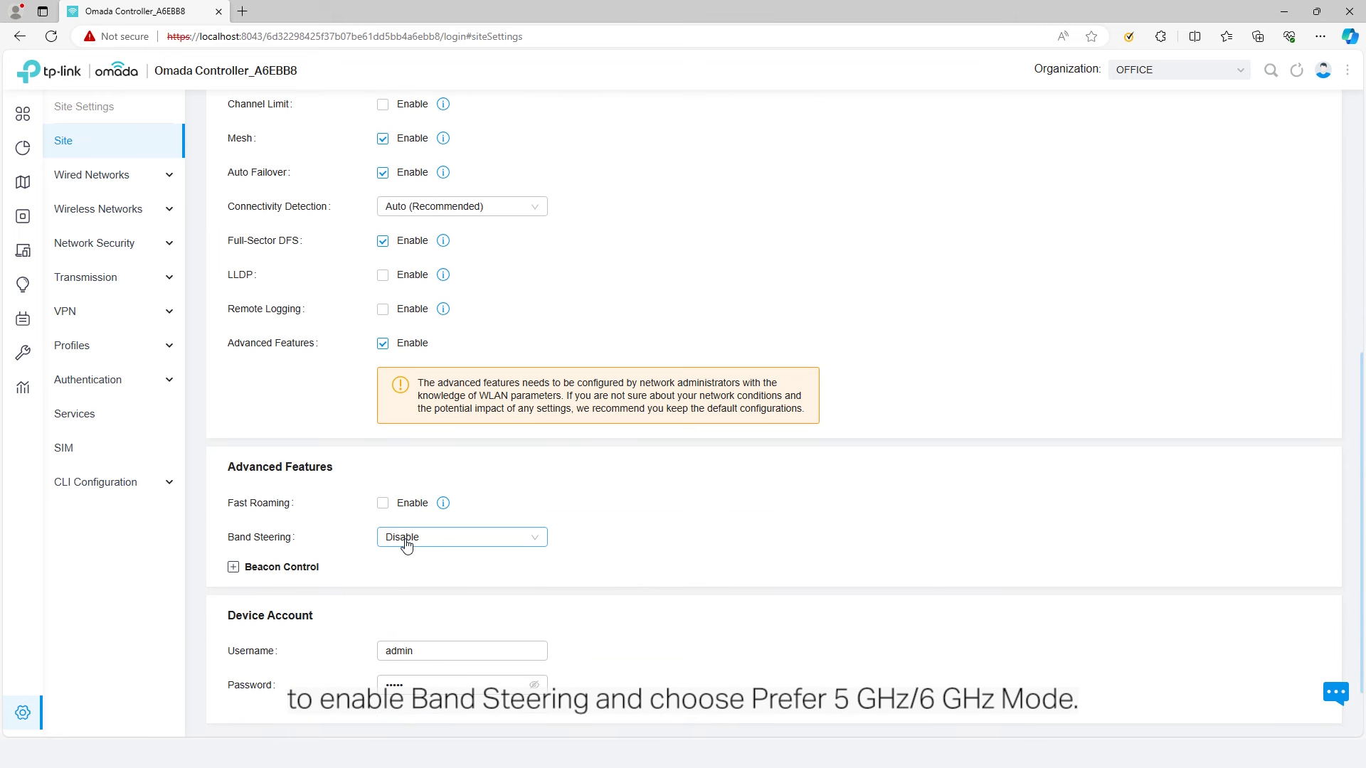
left_click(457, 541)
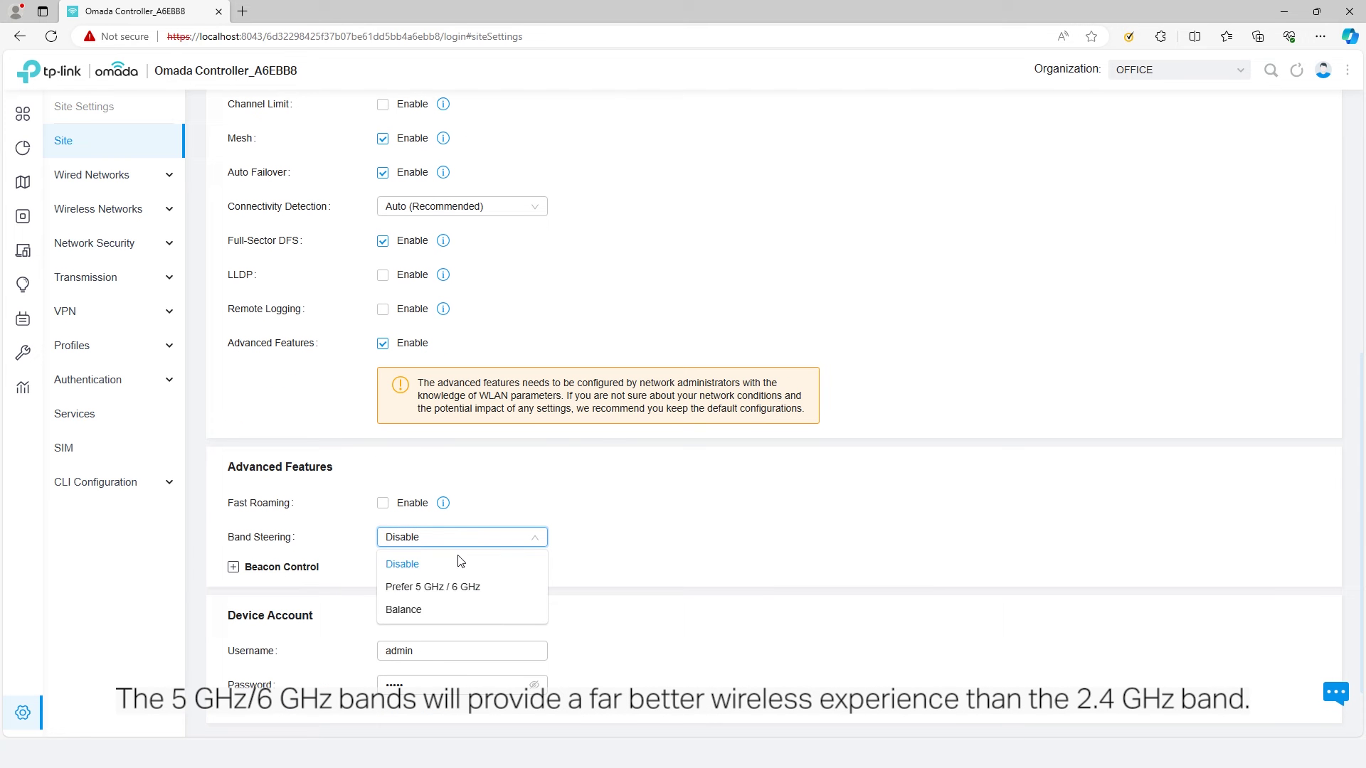
left_click(481, 596)
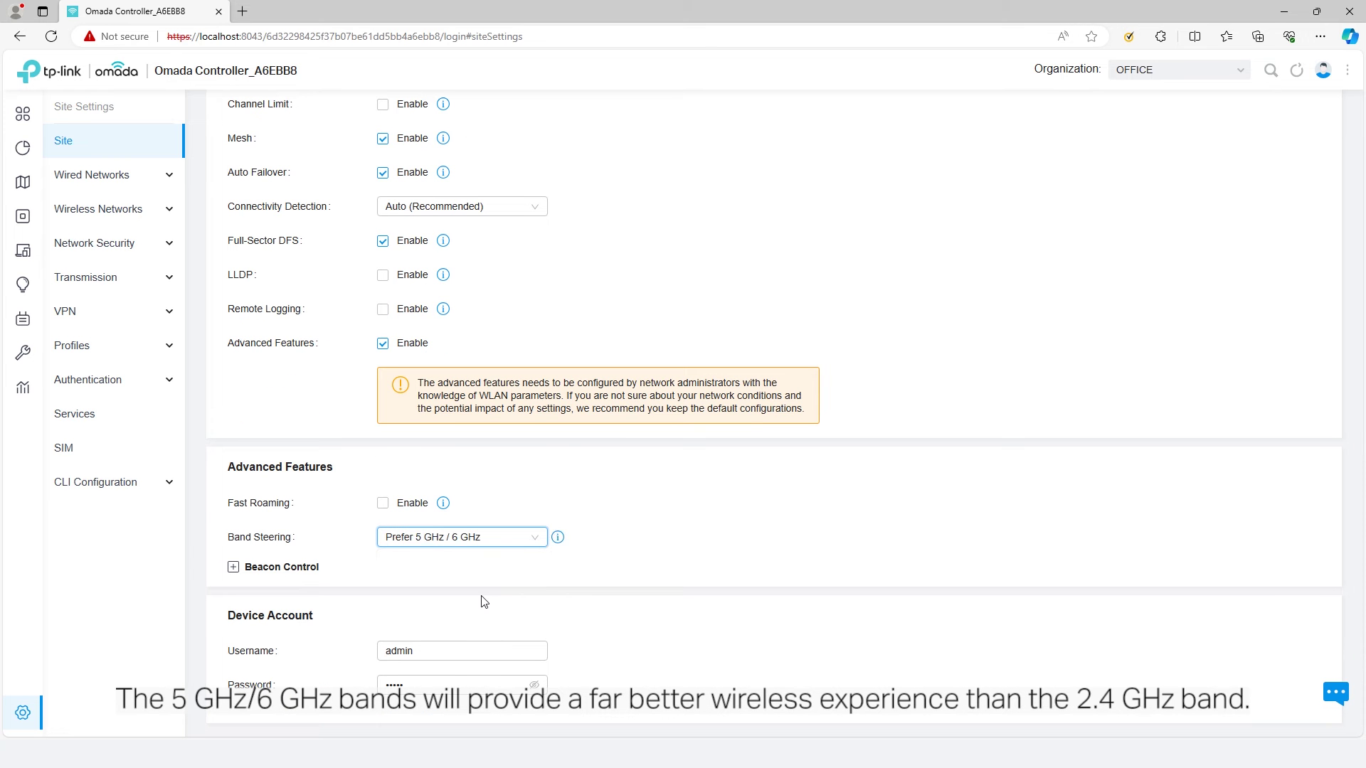
mouse_move(559, 544)
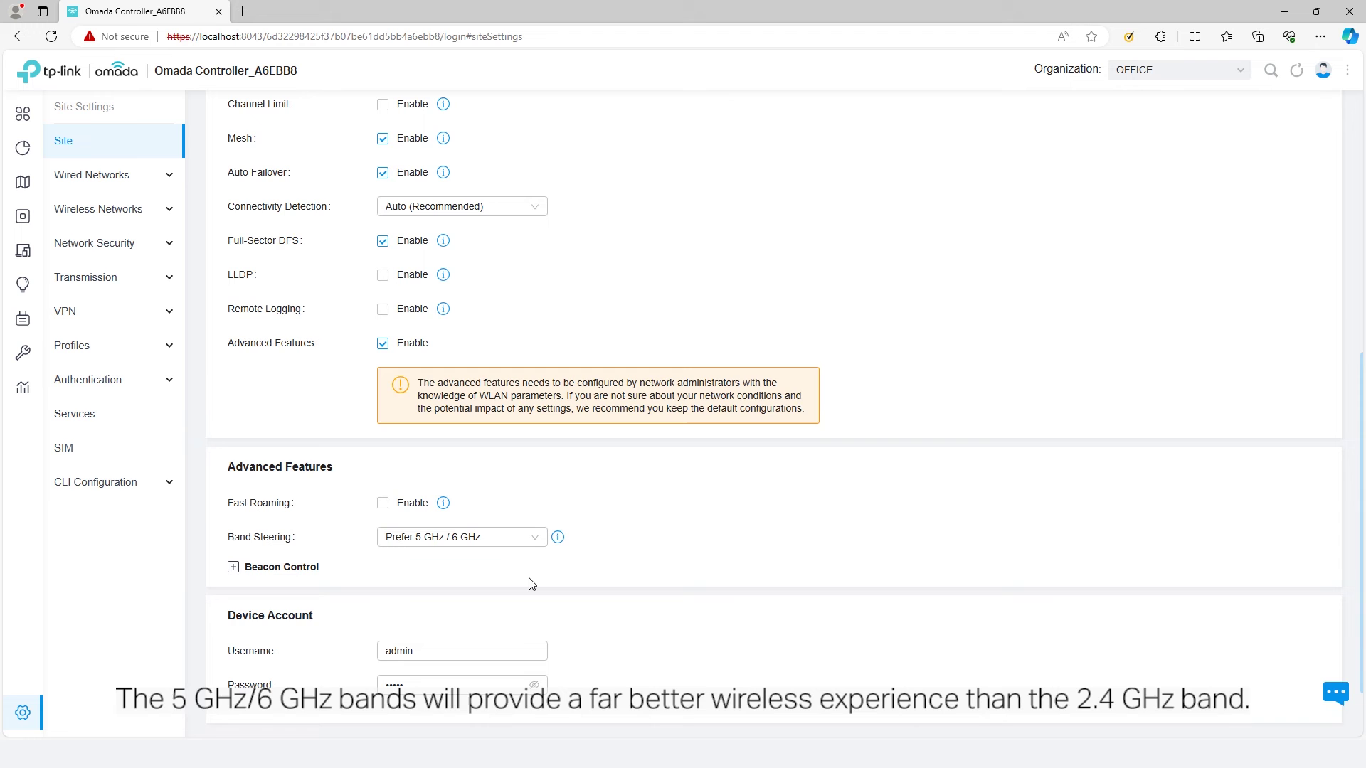
scroll(533, 579, "down", 2)
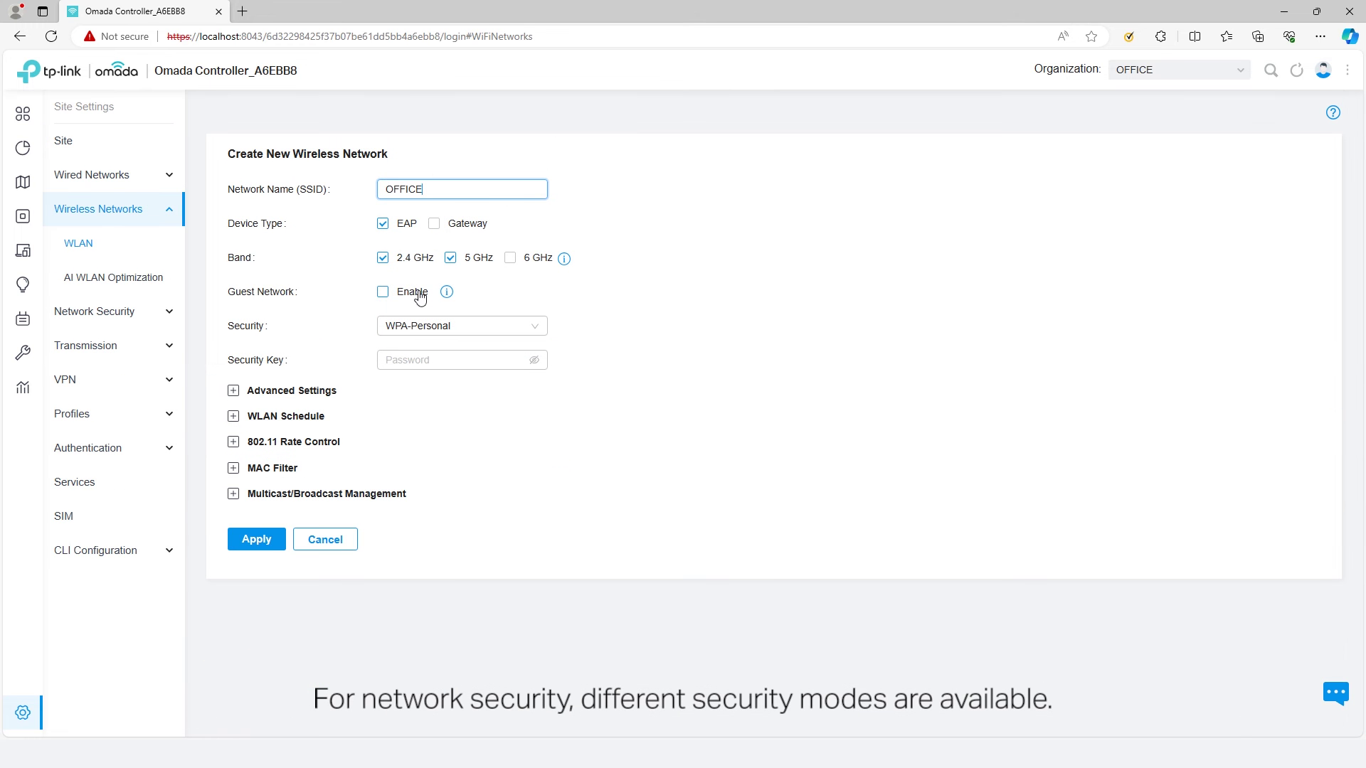
- Briefly set OFFICE security to None, then switch it back to WPA-Personal
left_click(483, 331)
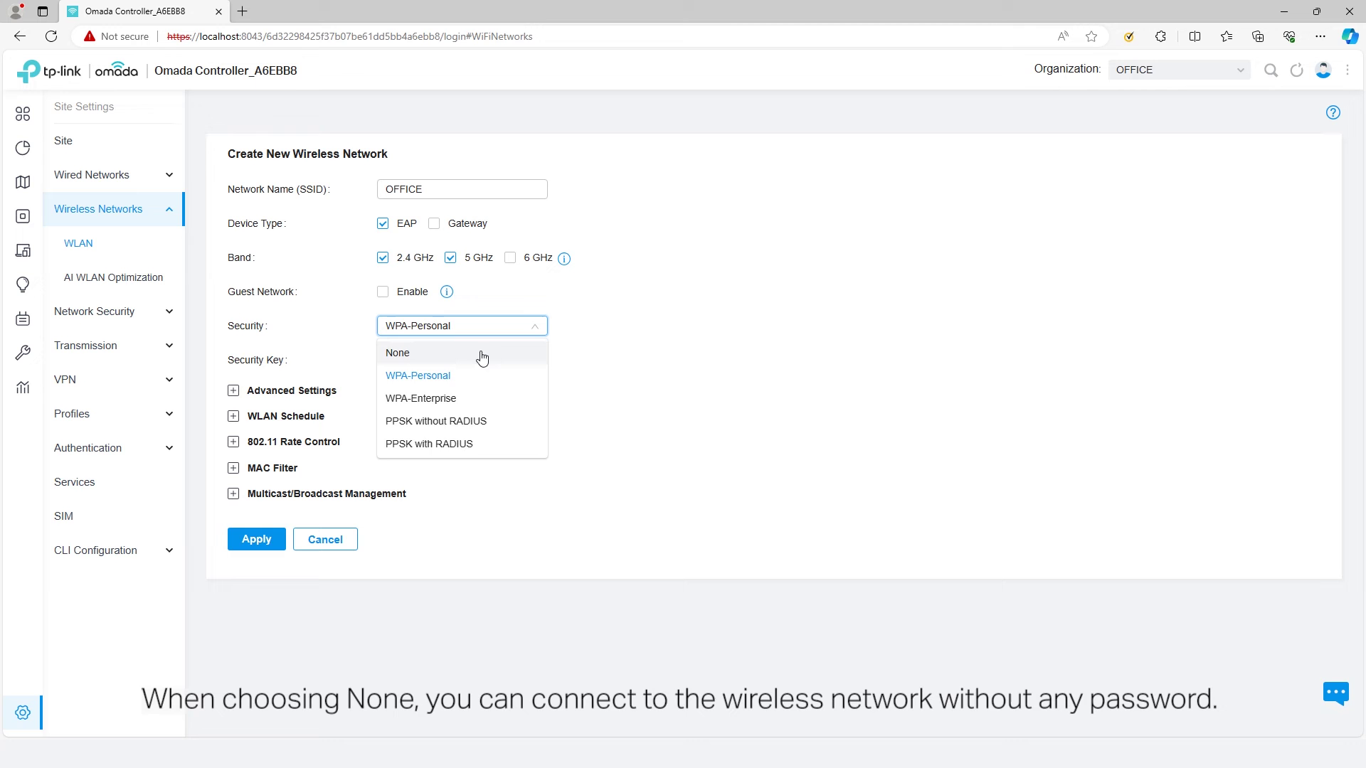
left_click(483, 354)
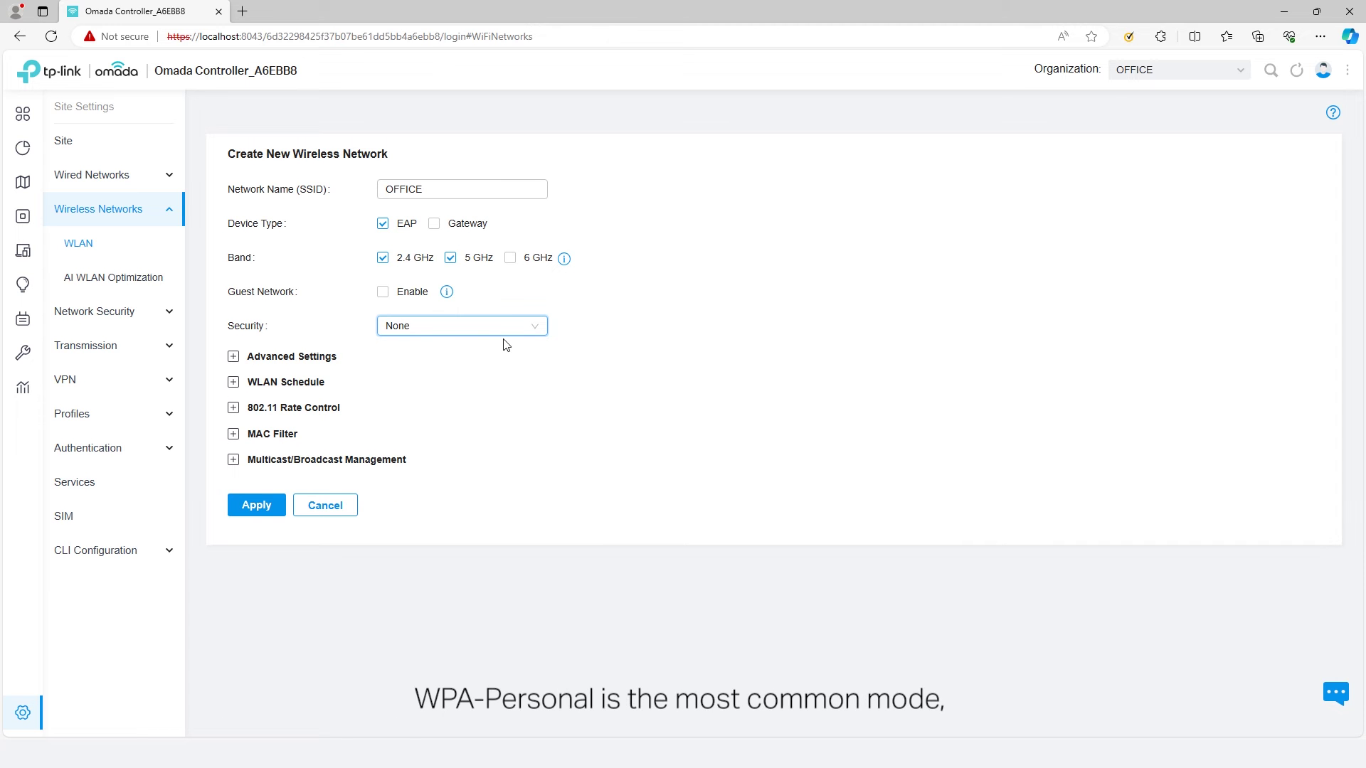
left_click(503, 327)
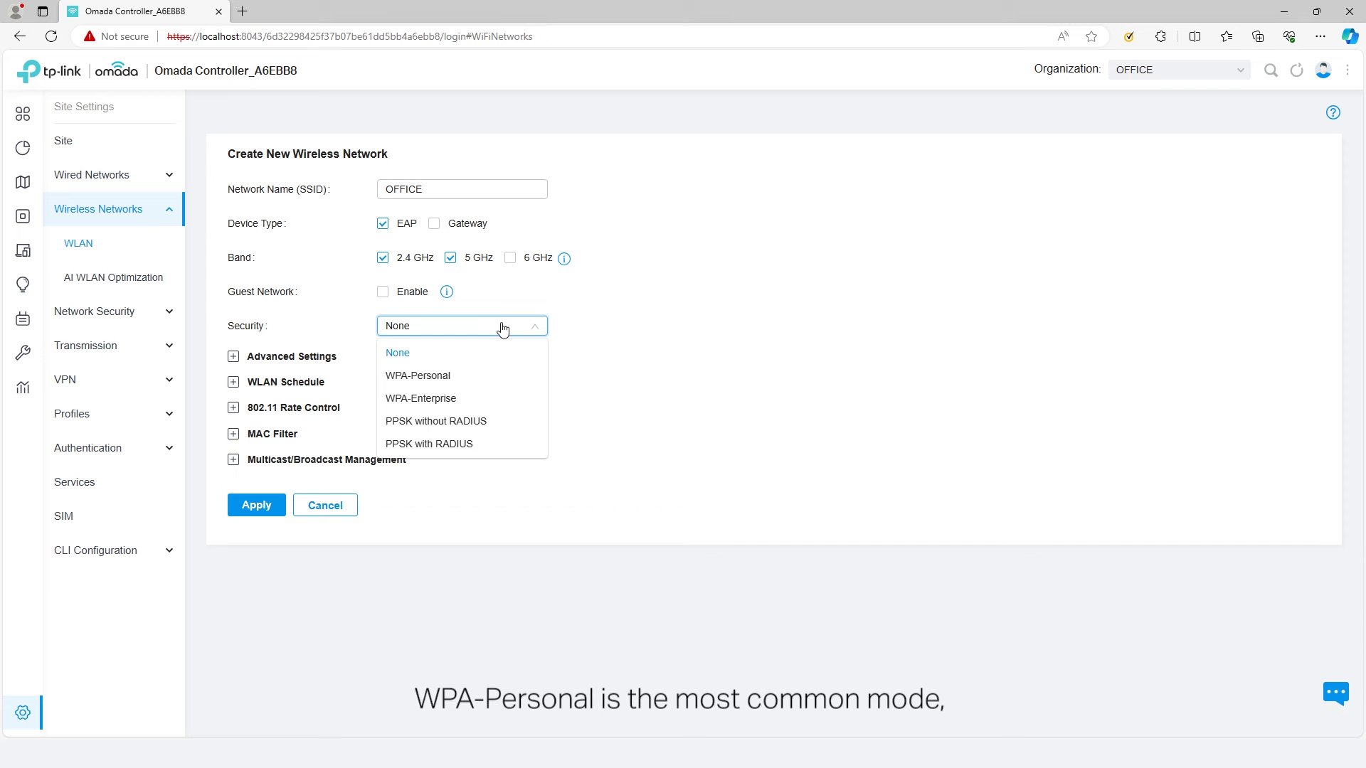
left_click(482, 377)
left_click(455, 360)
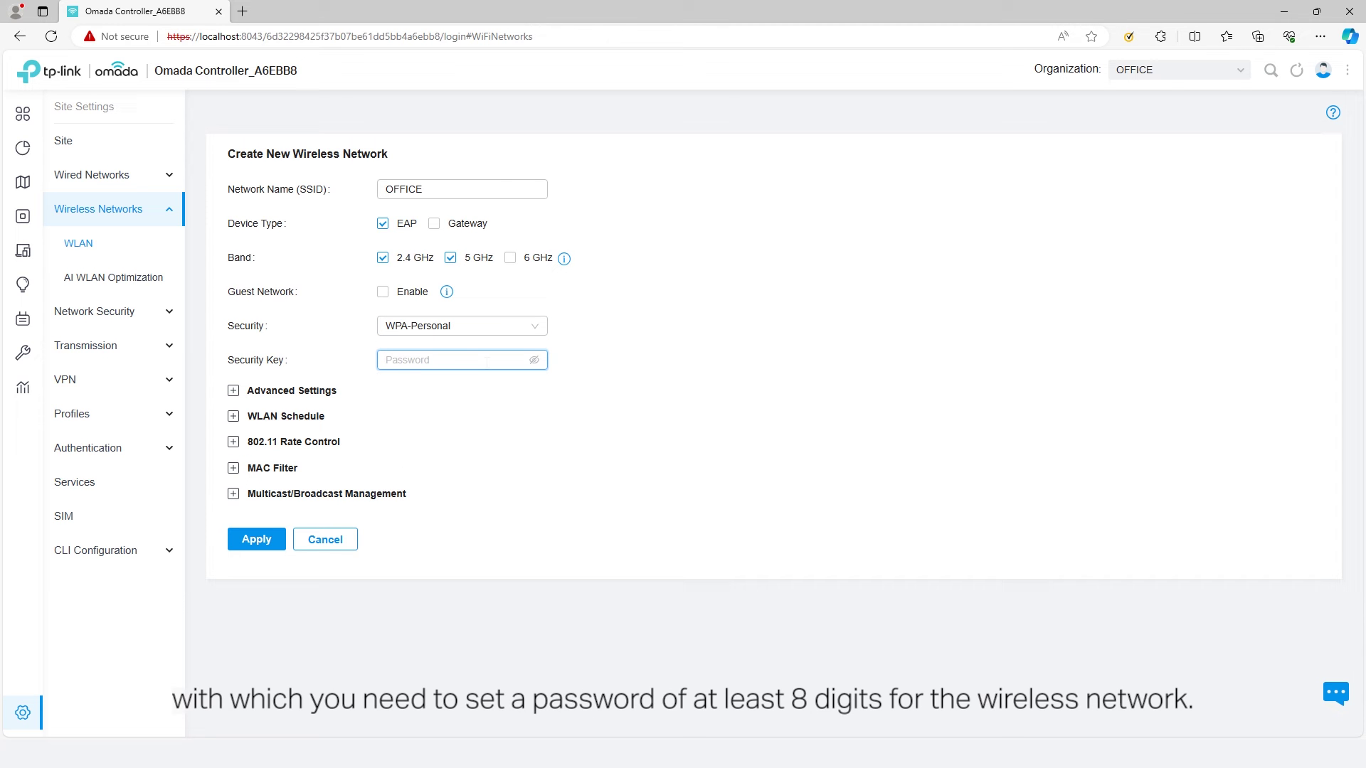
left_click(500, 330)
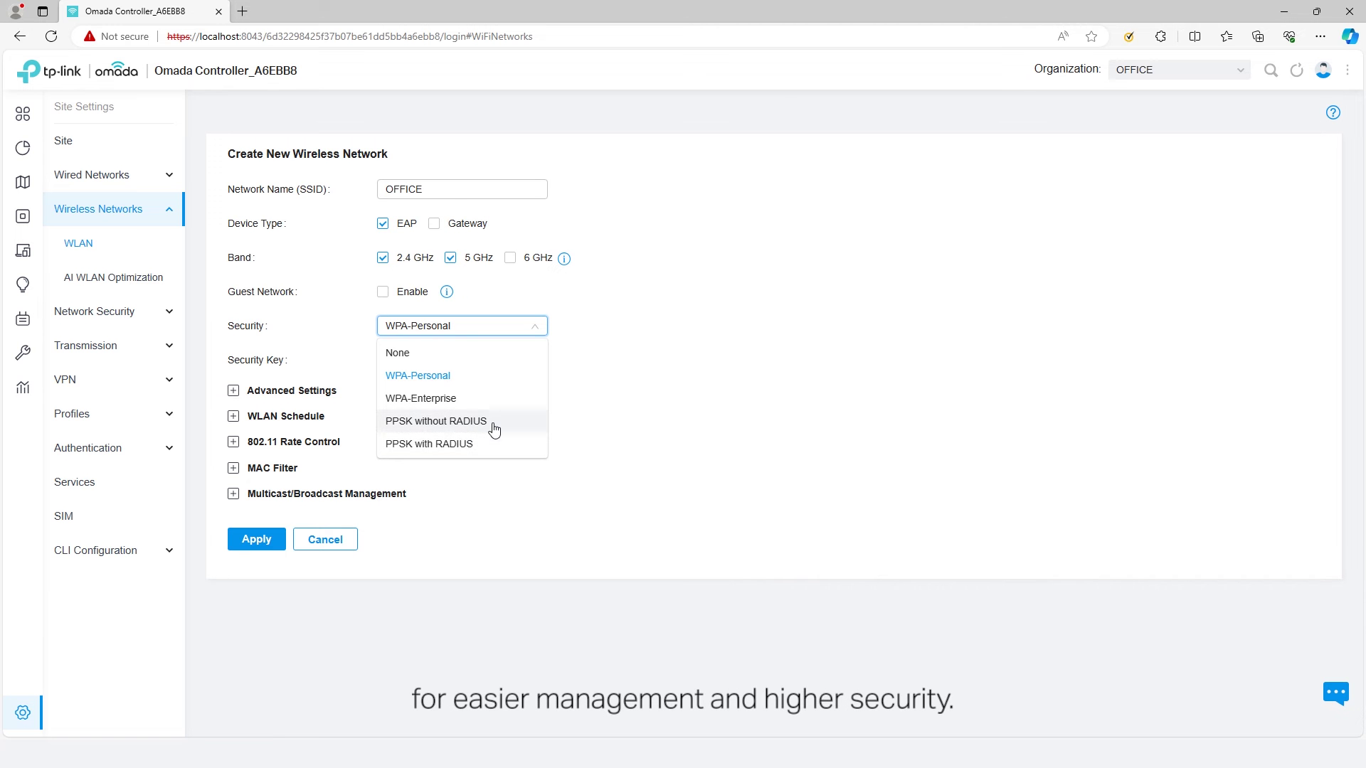
- Try the PPSK and WPA-Enterprise security options, discarding a new PPSK profile
left_click(456, 421)
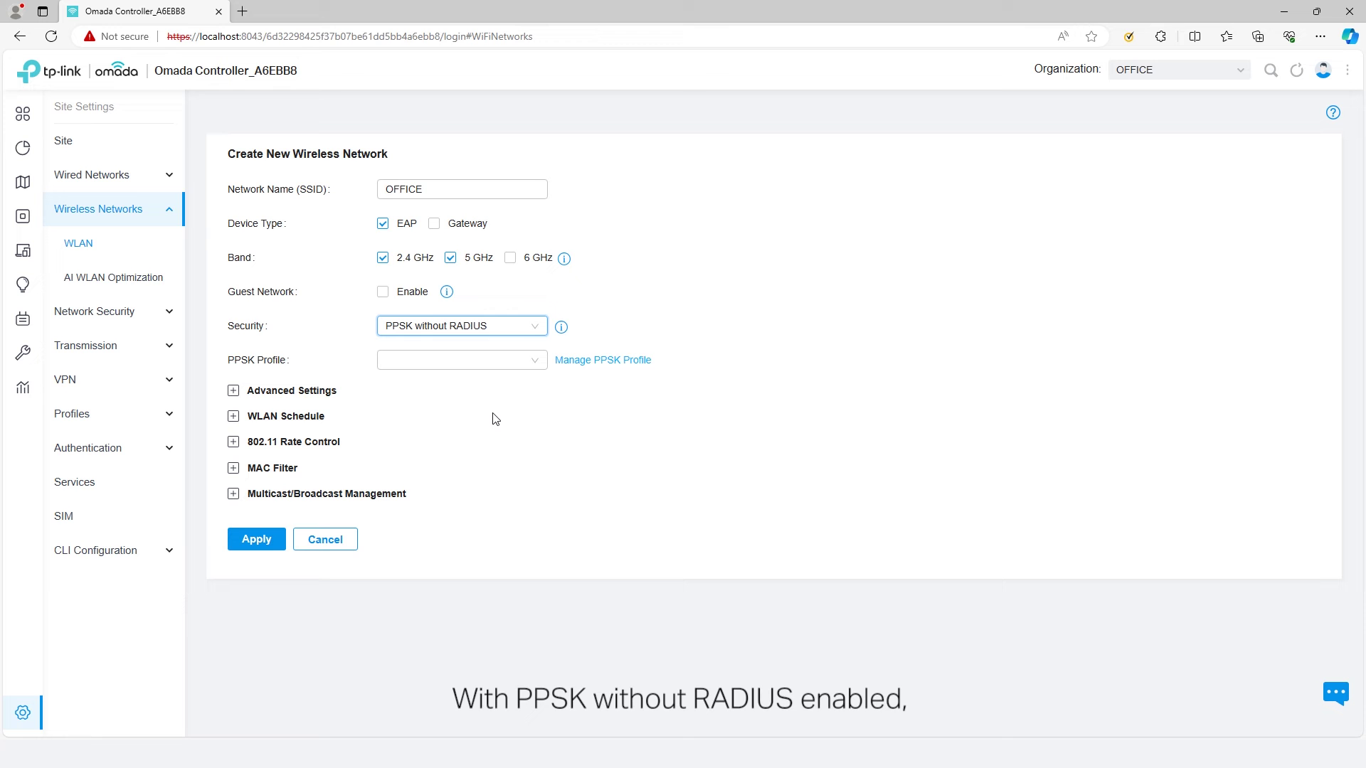
left_click(470, 364)
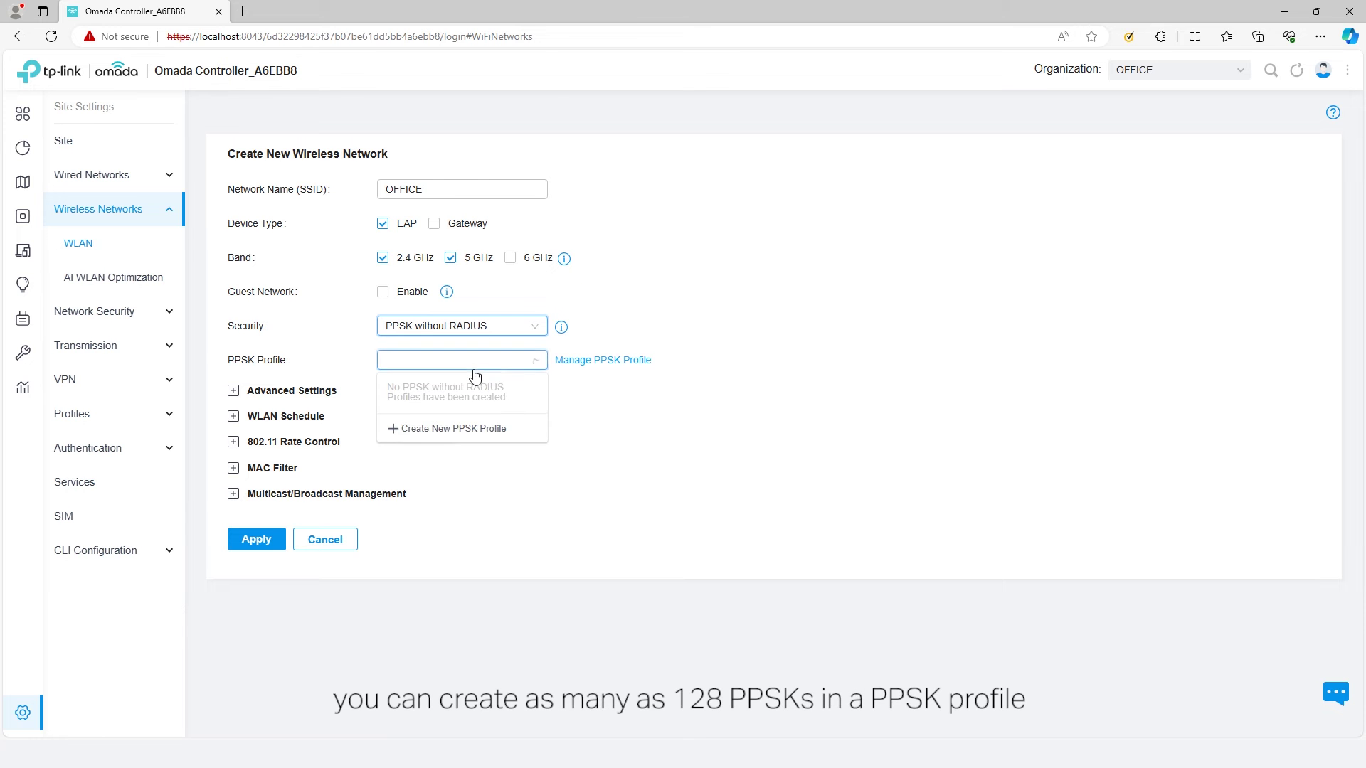
left_click(456, 431)
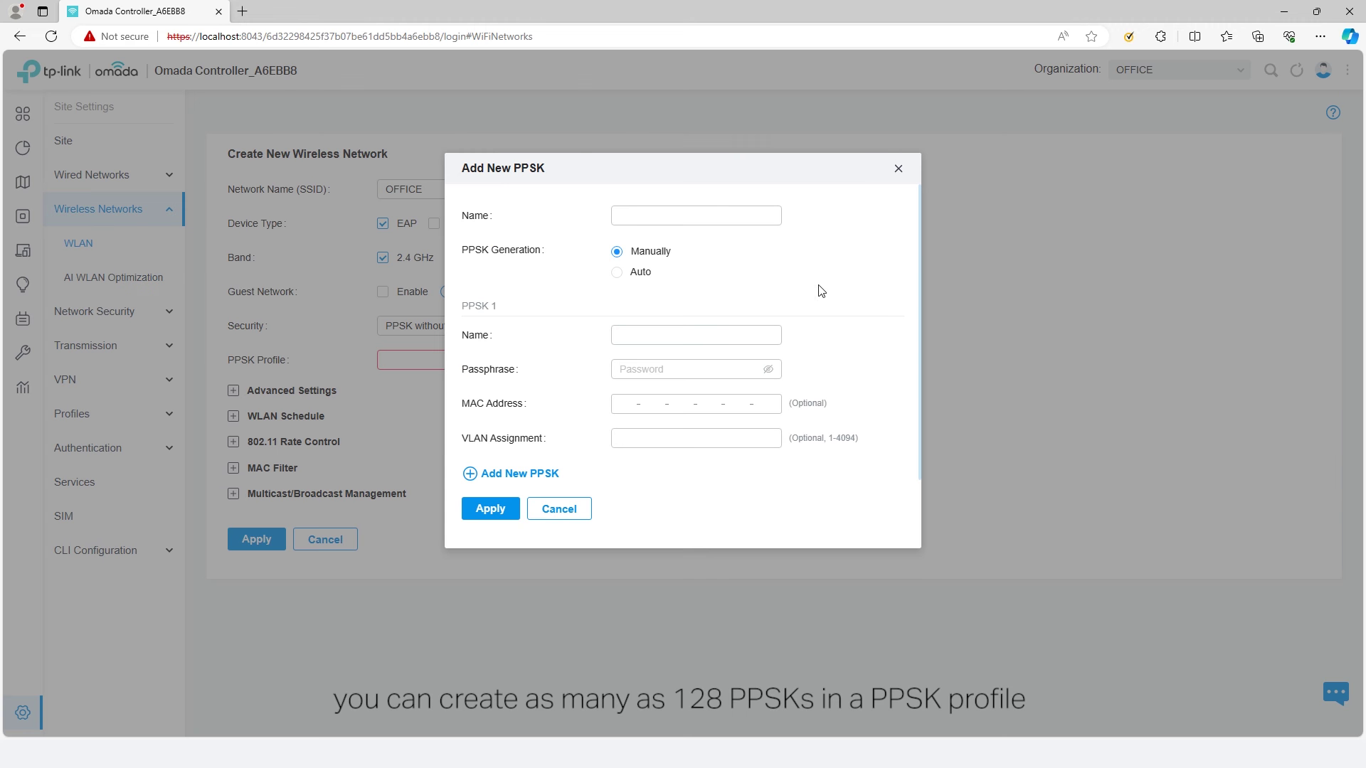
left_click(896, 177)
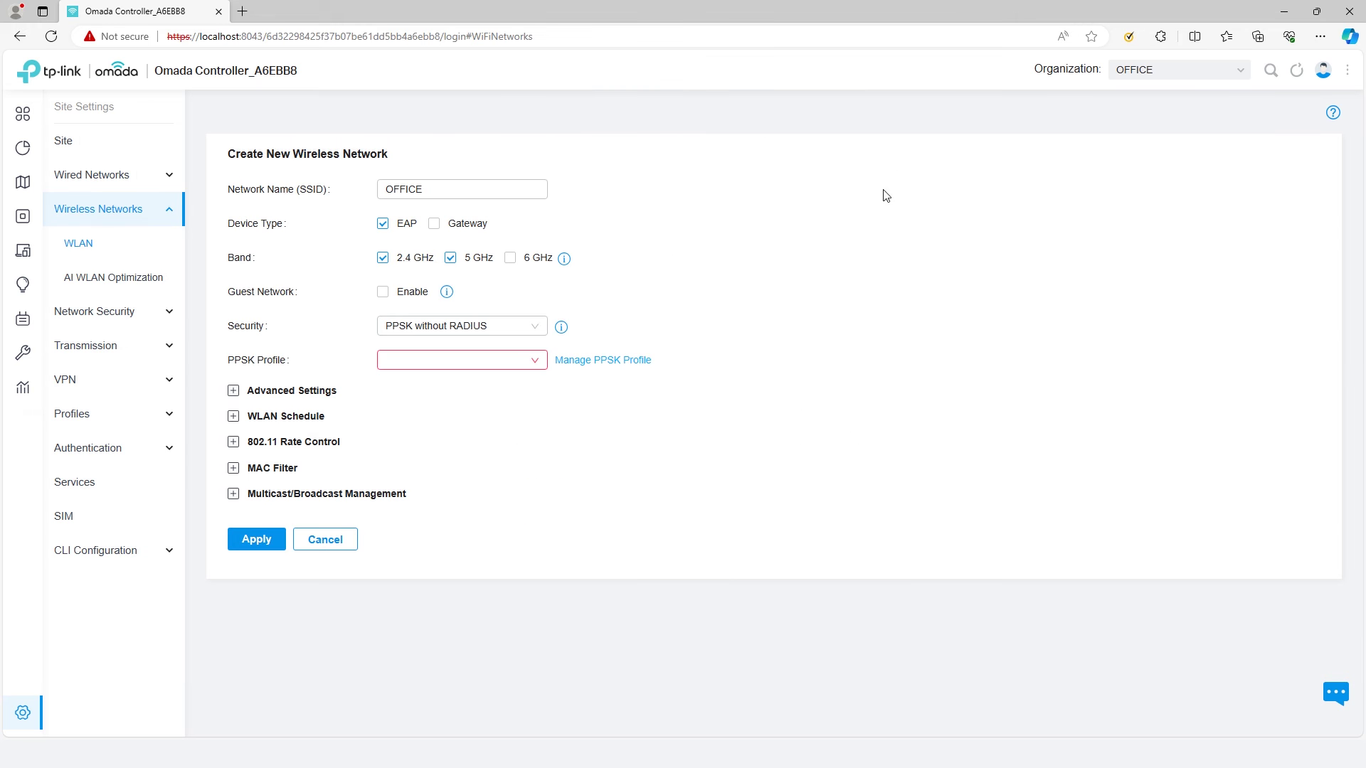
left_click(539, 333)
left_click(479, 403)
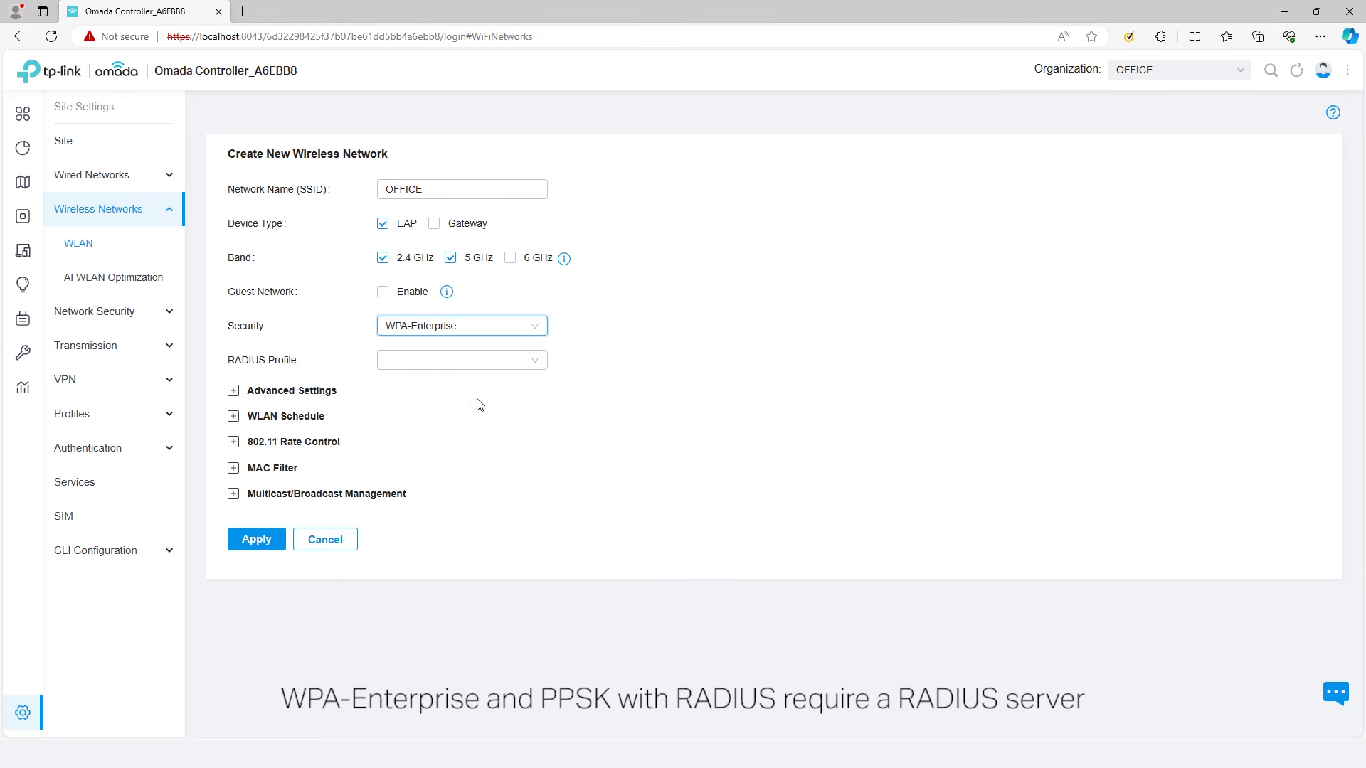
left_click(520, 335)
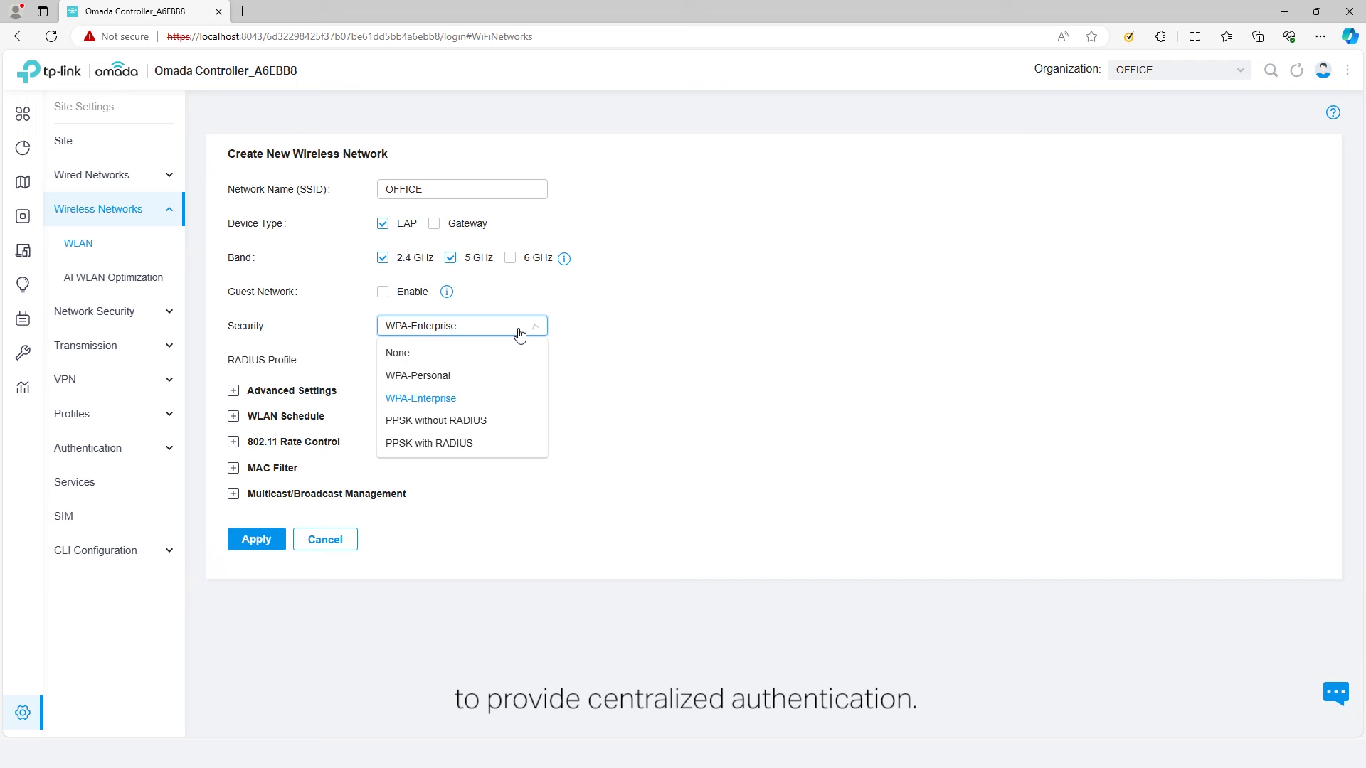
left_click(473, 453)
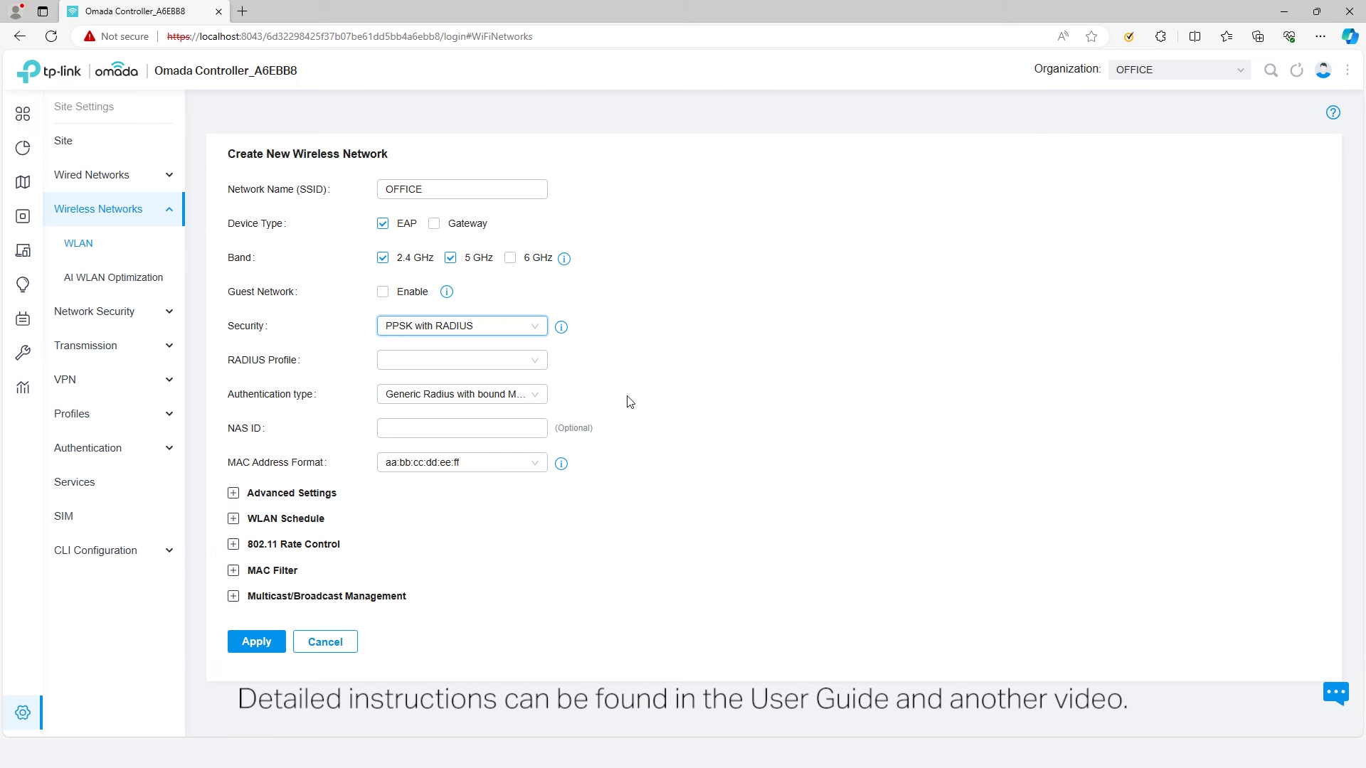
left_click(250, 372)
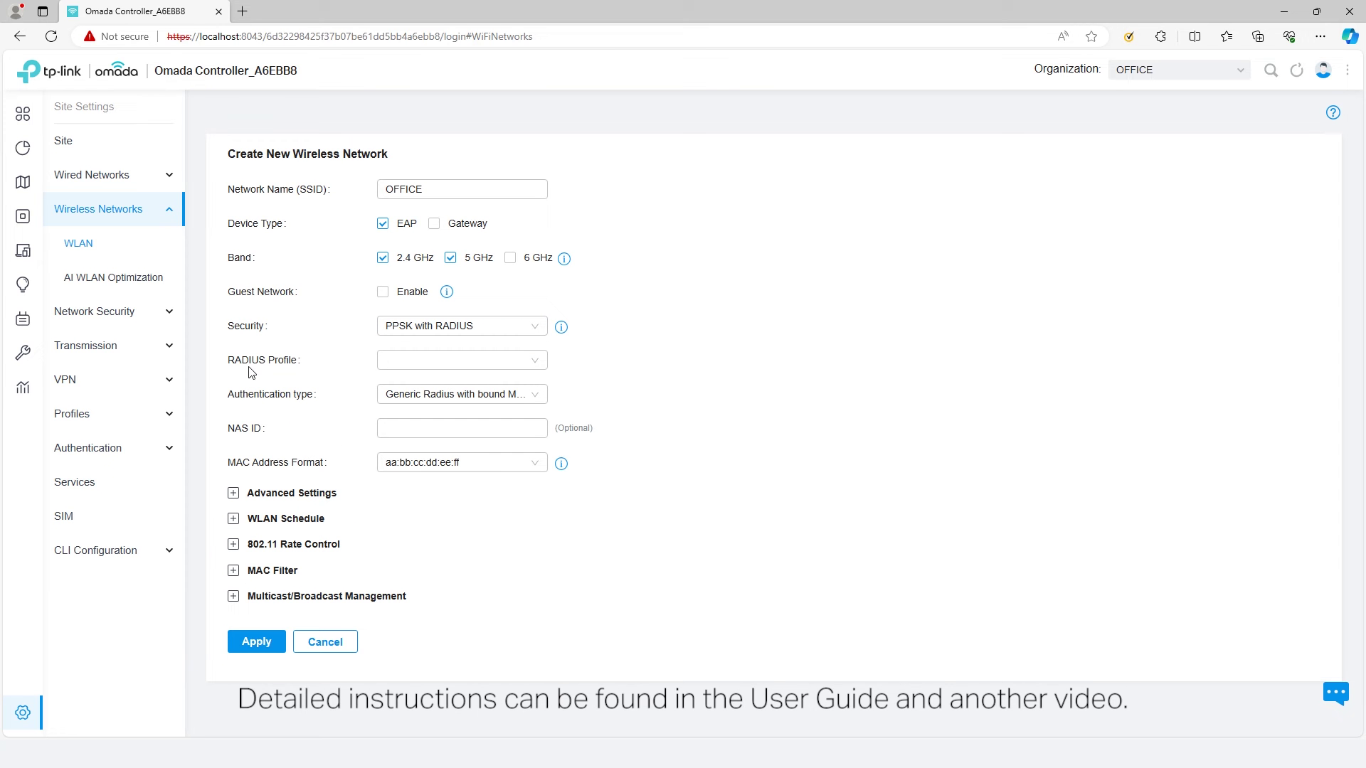
- Set security to WPA-Personal and enter the wireless password
left_click(506, 332)
left_click(427, 374)
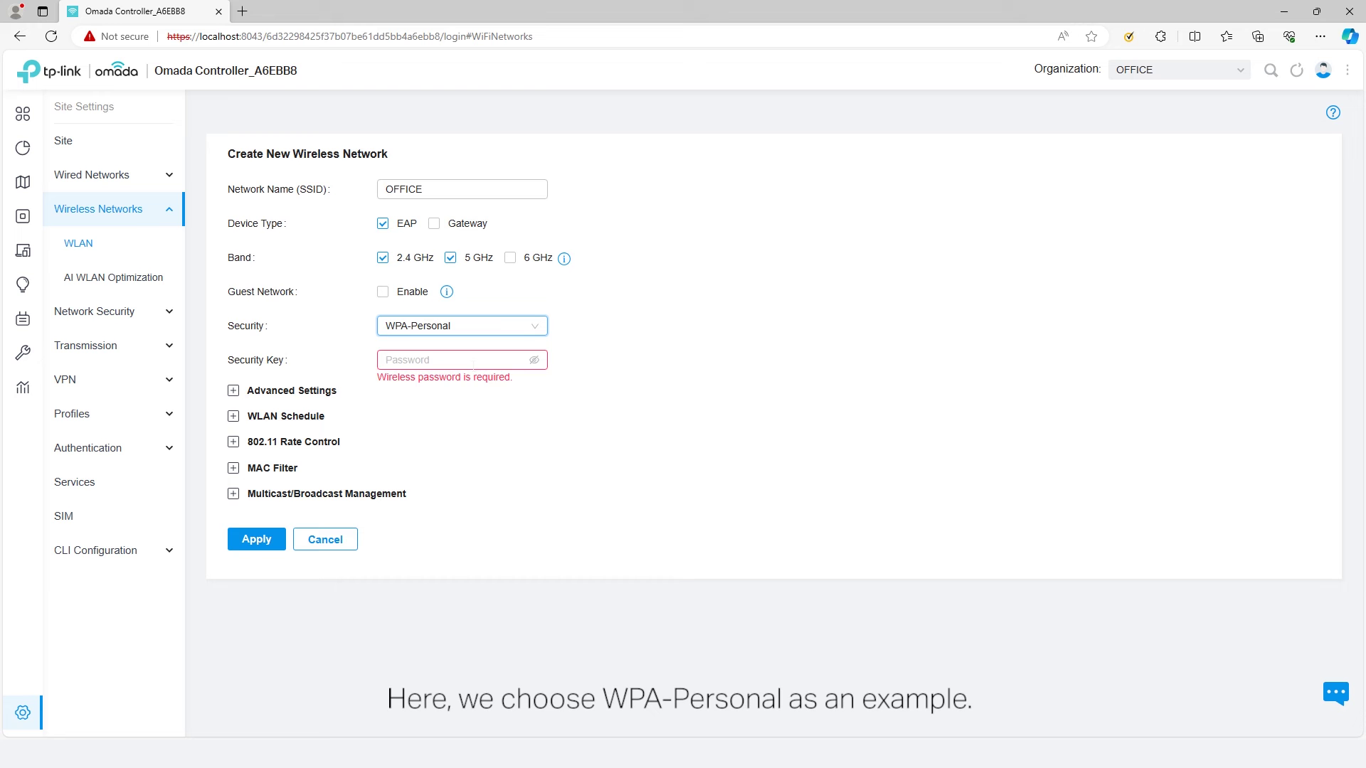
left_click(473, 361)
type("12345678")
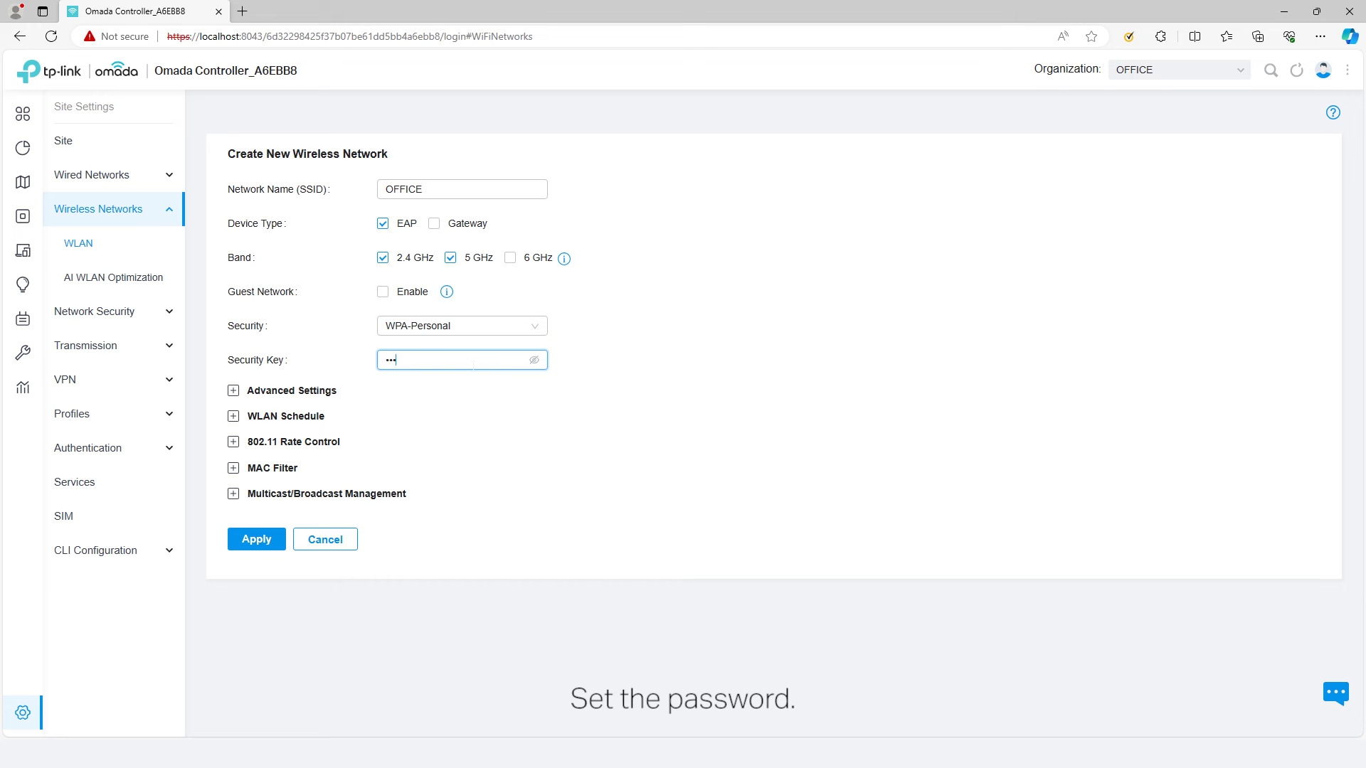
- In Advanced Settings, enable VLAN and change the VLAN ID from 1 to 10
left_click(234, 392)
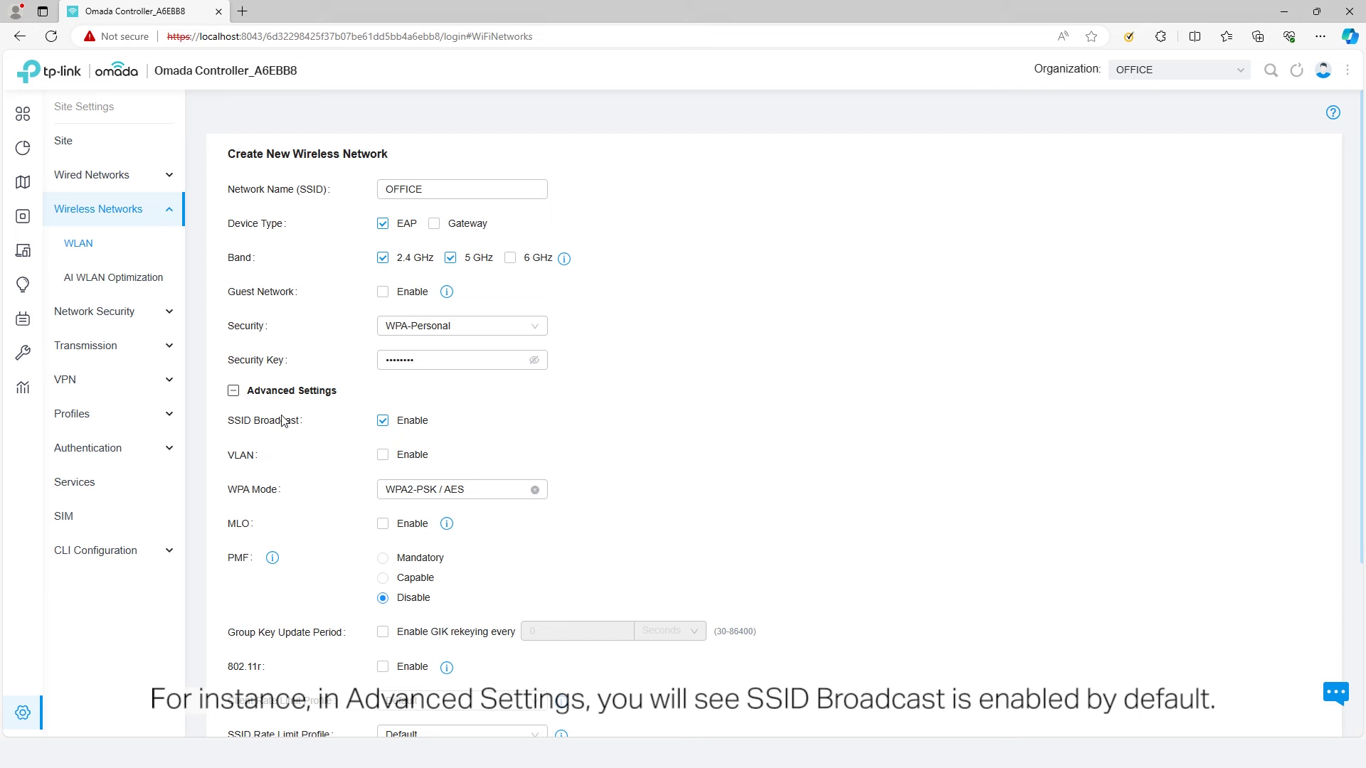
left_click(384, 422)
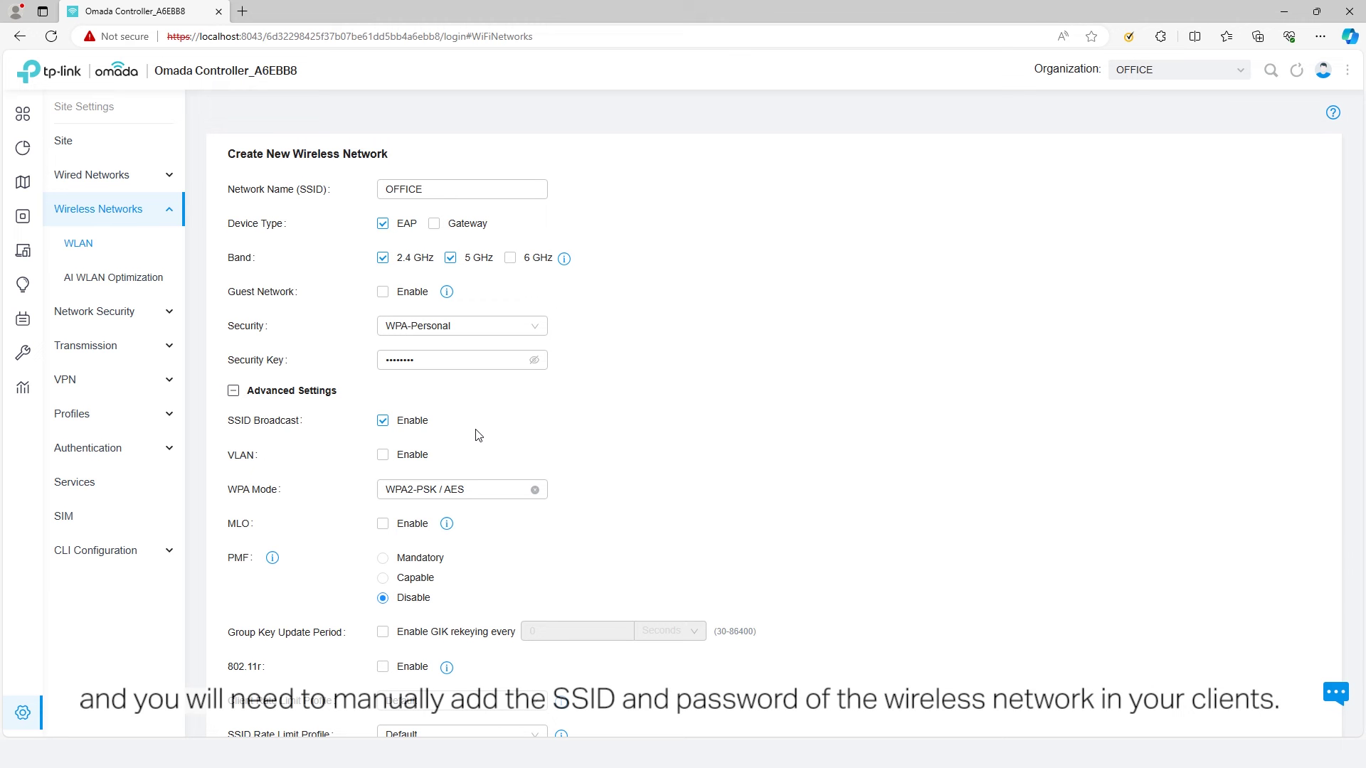
left_click(410, 459)
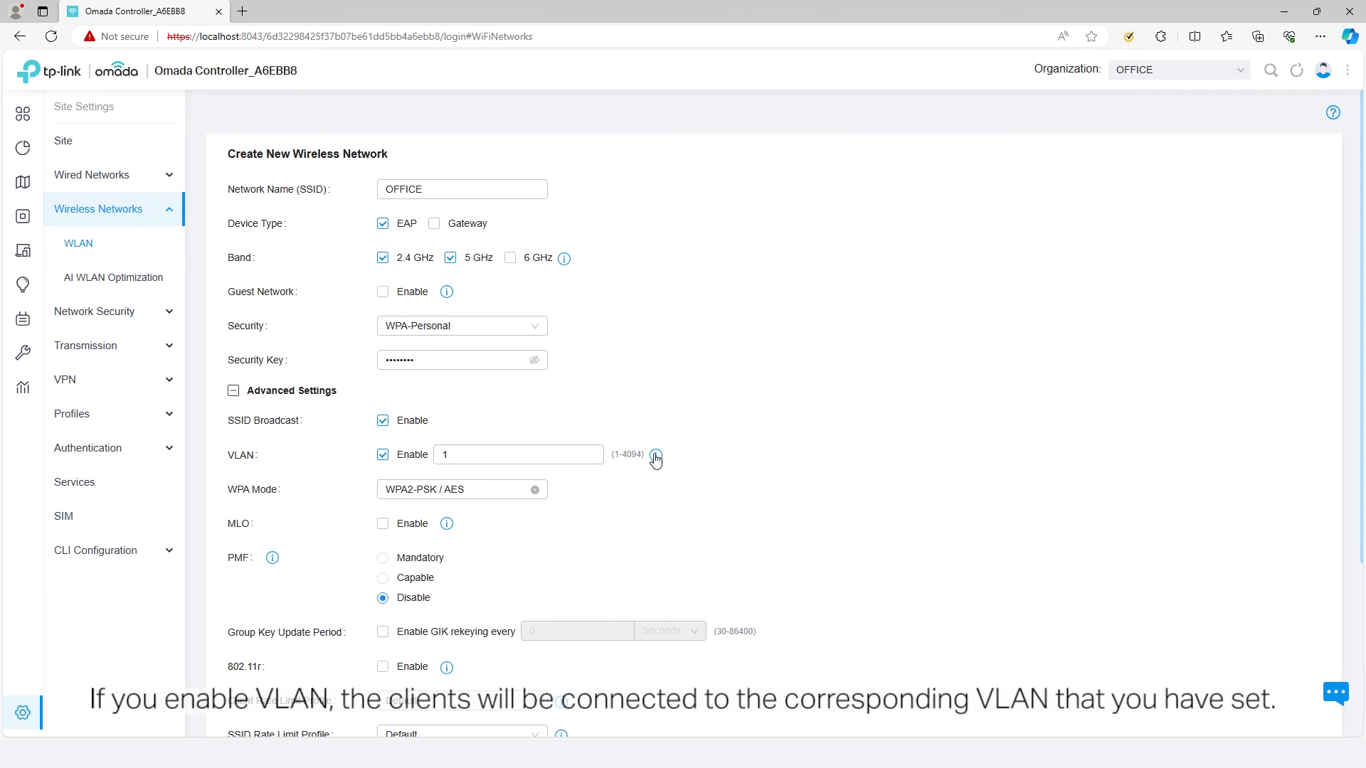
mouse_move(655, 460)
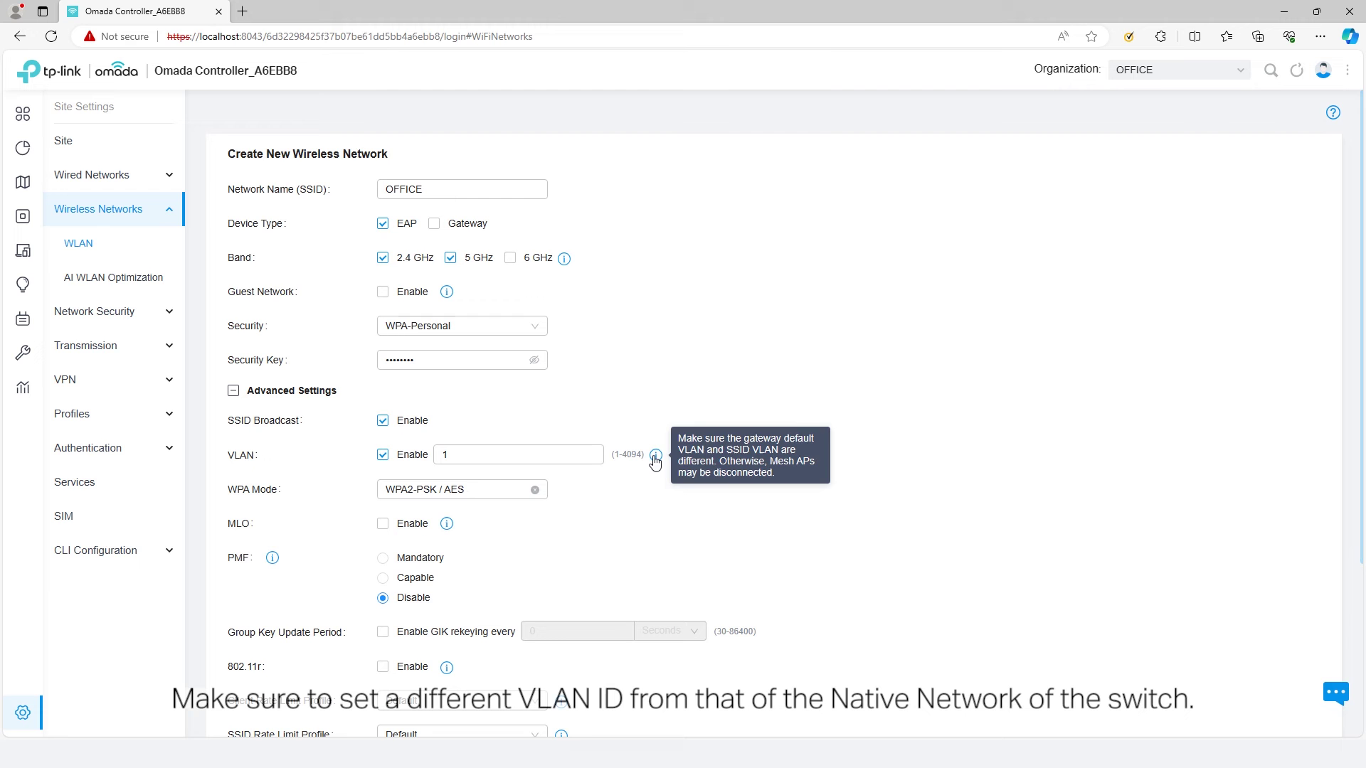
left_click(446, 455)
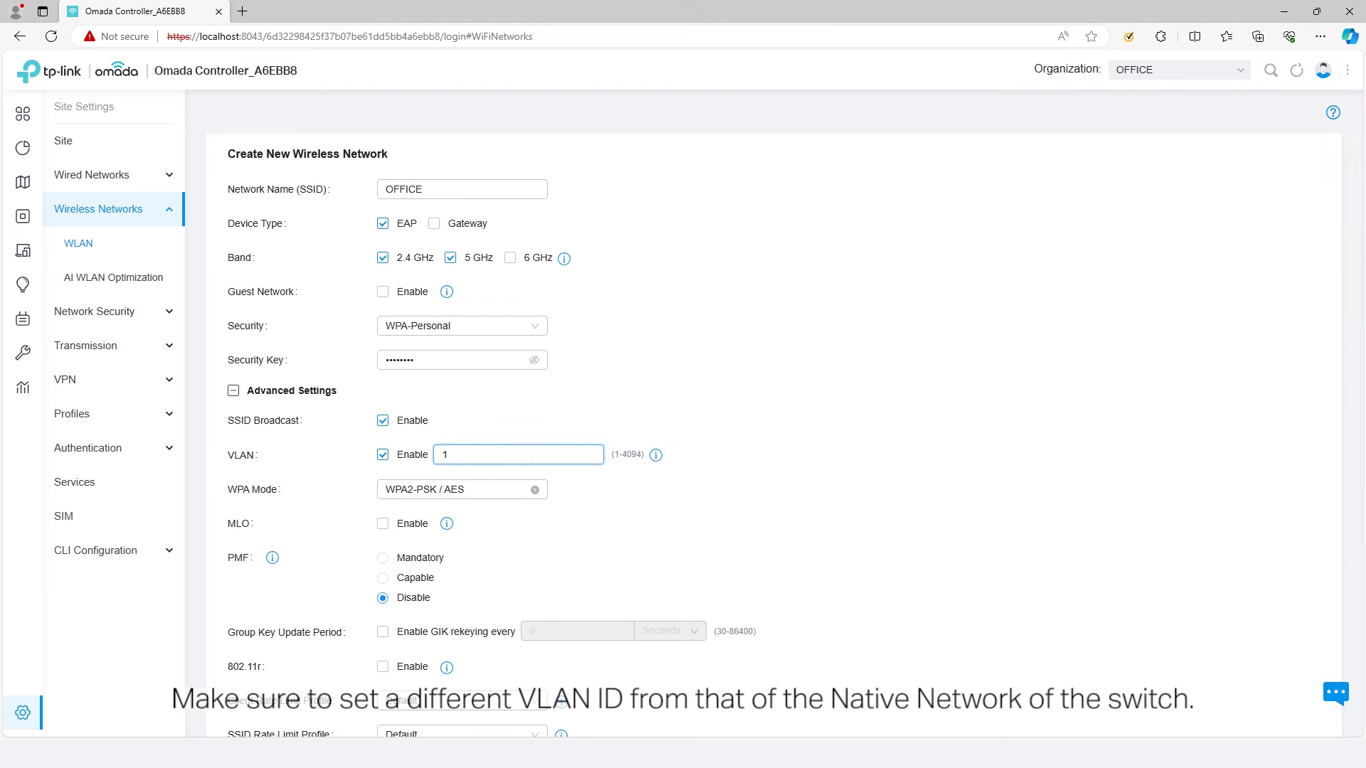
double_click(527, 456)
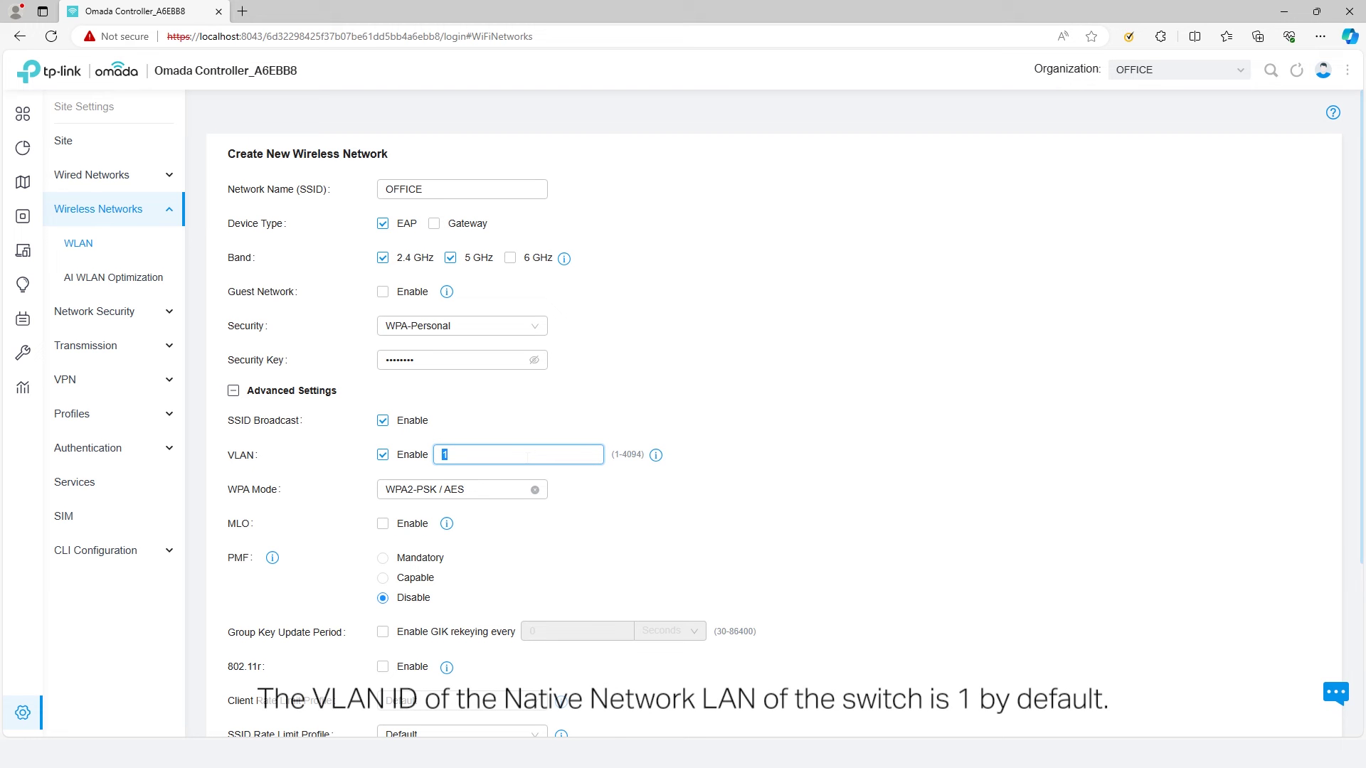
type("10")
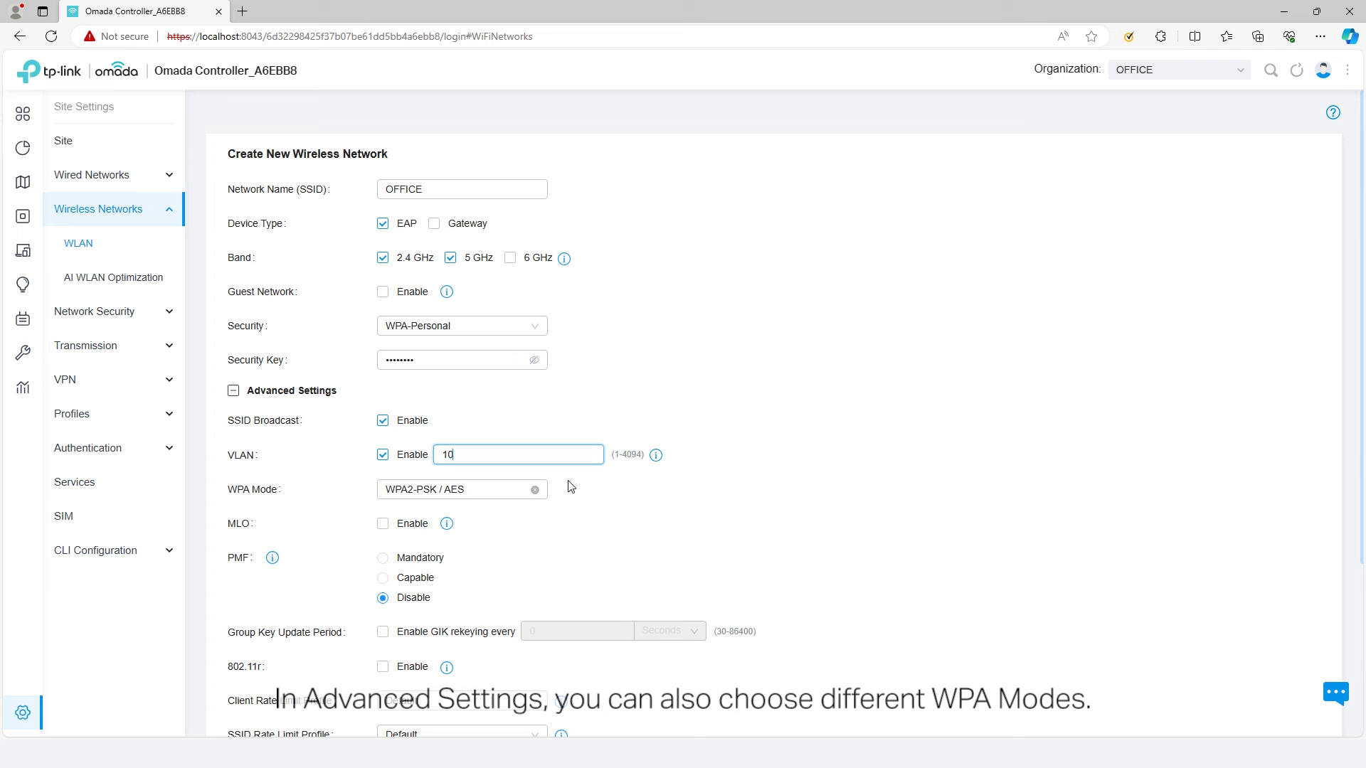
- Keep WPA Mode at WPA2-PSK / AES and enable 802.11r fast roaming
left_click(515, 498)
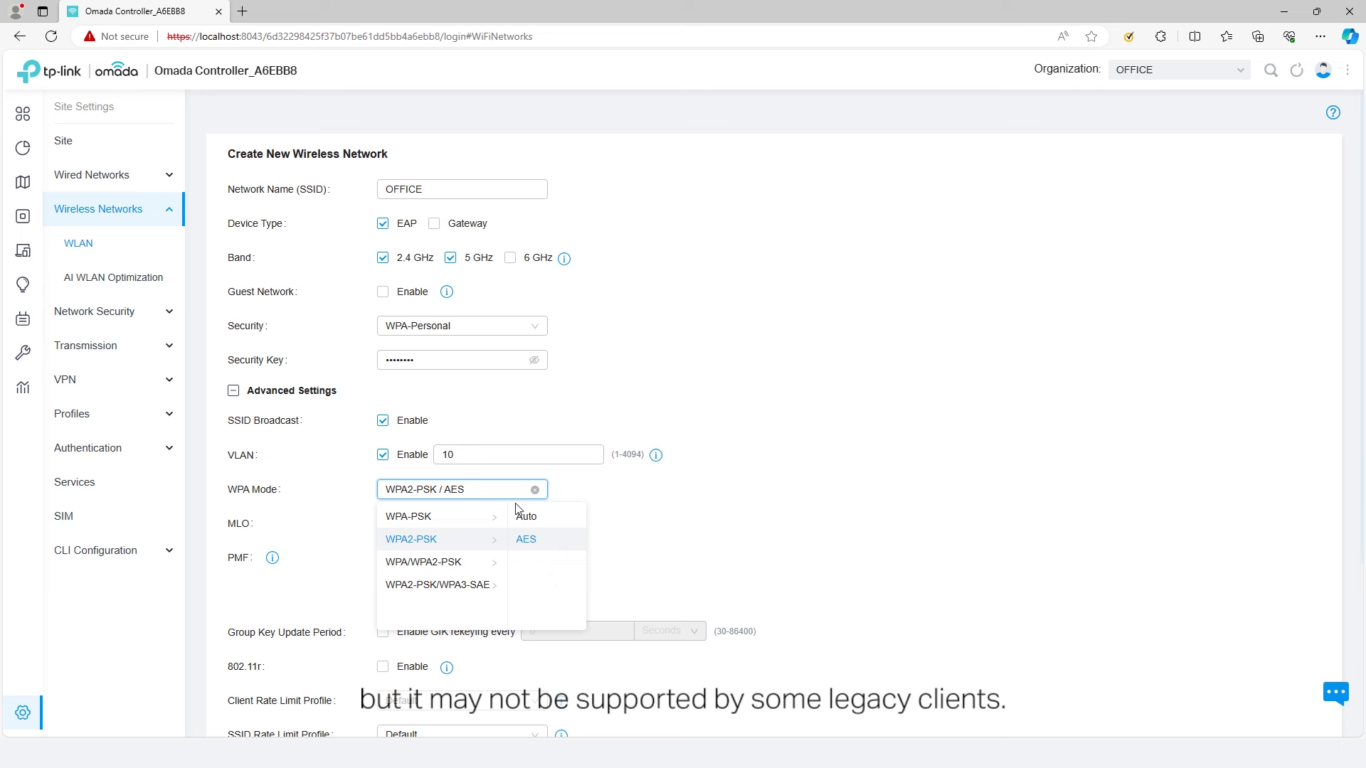
mouse_move(471, 586)
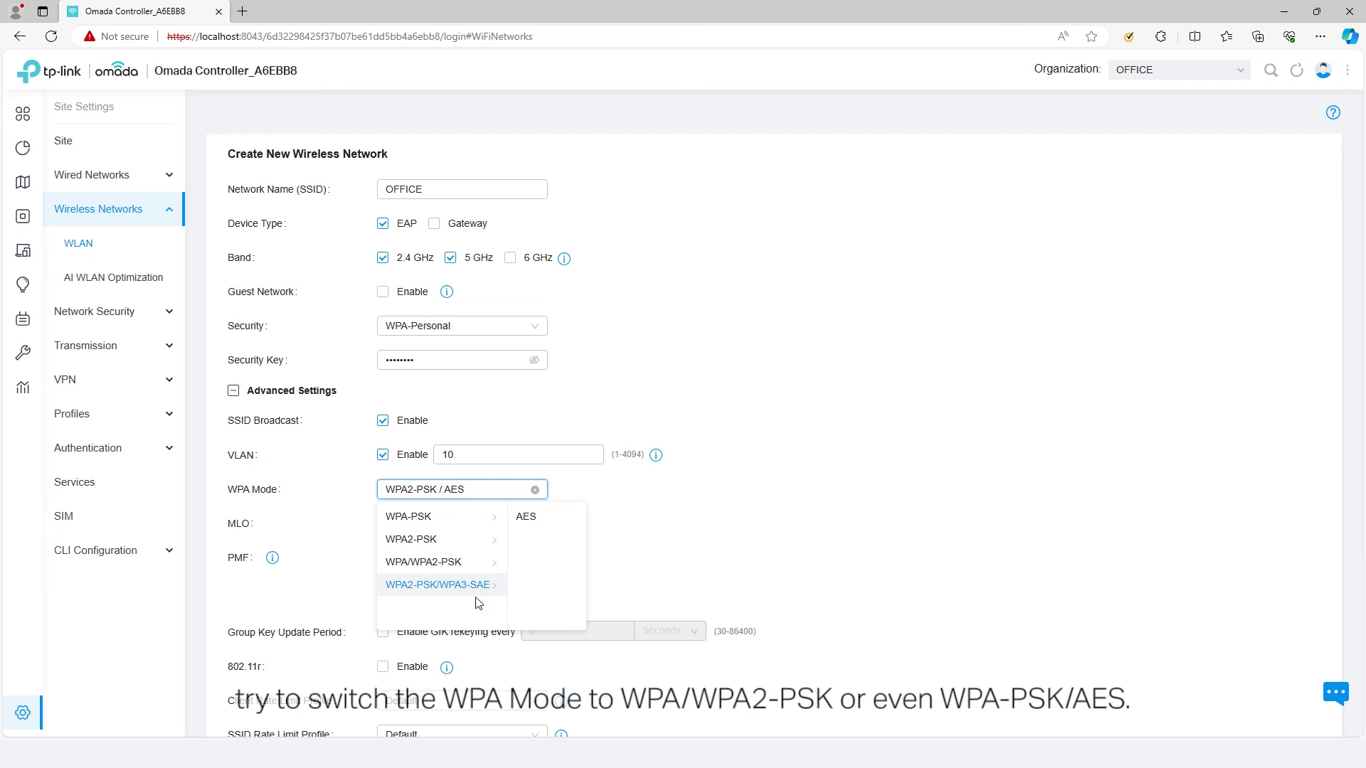
mouse_move(463, 545)
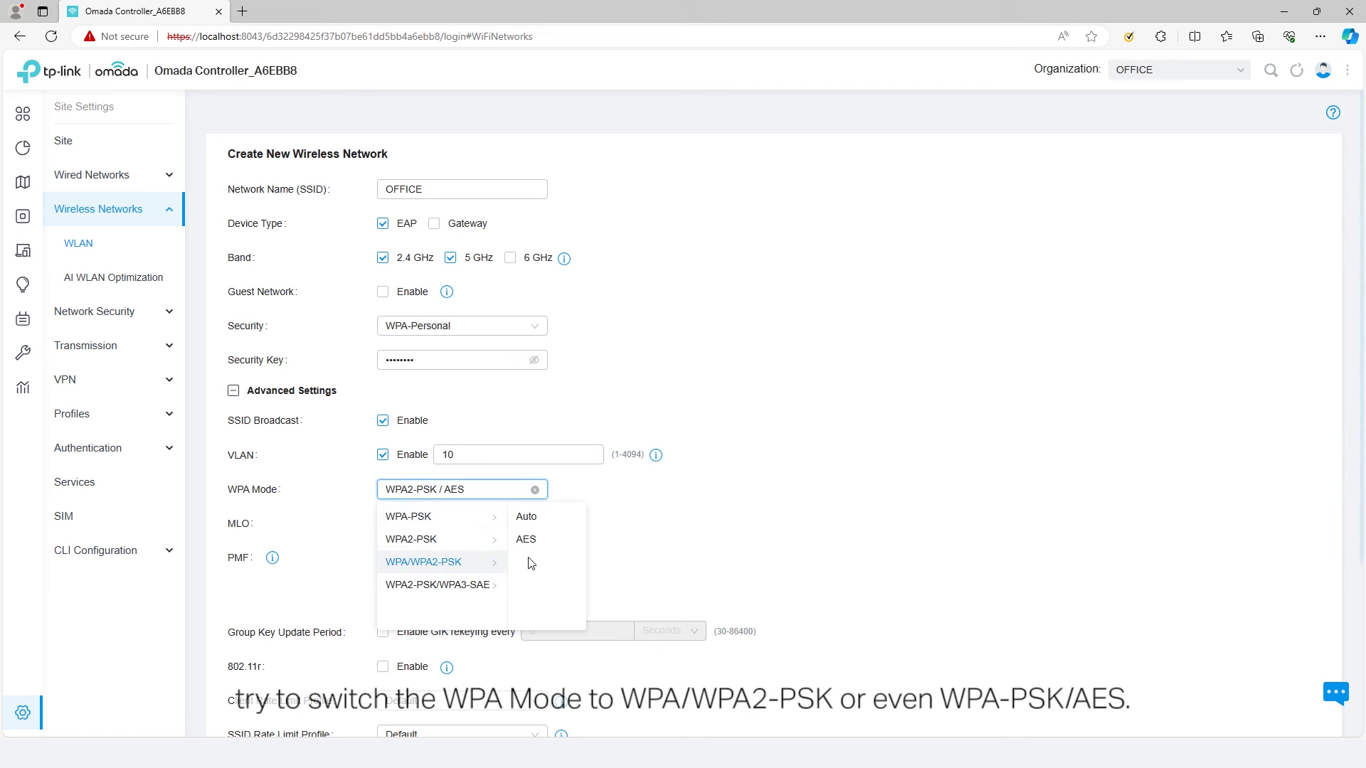
left_click(635, 559)
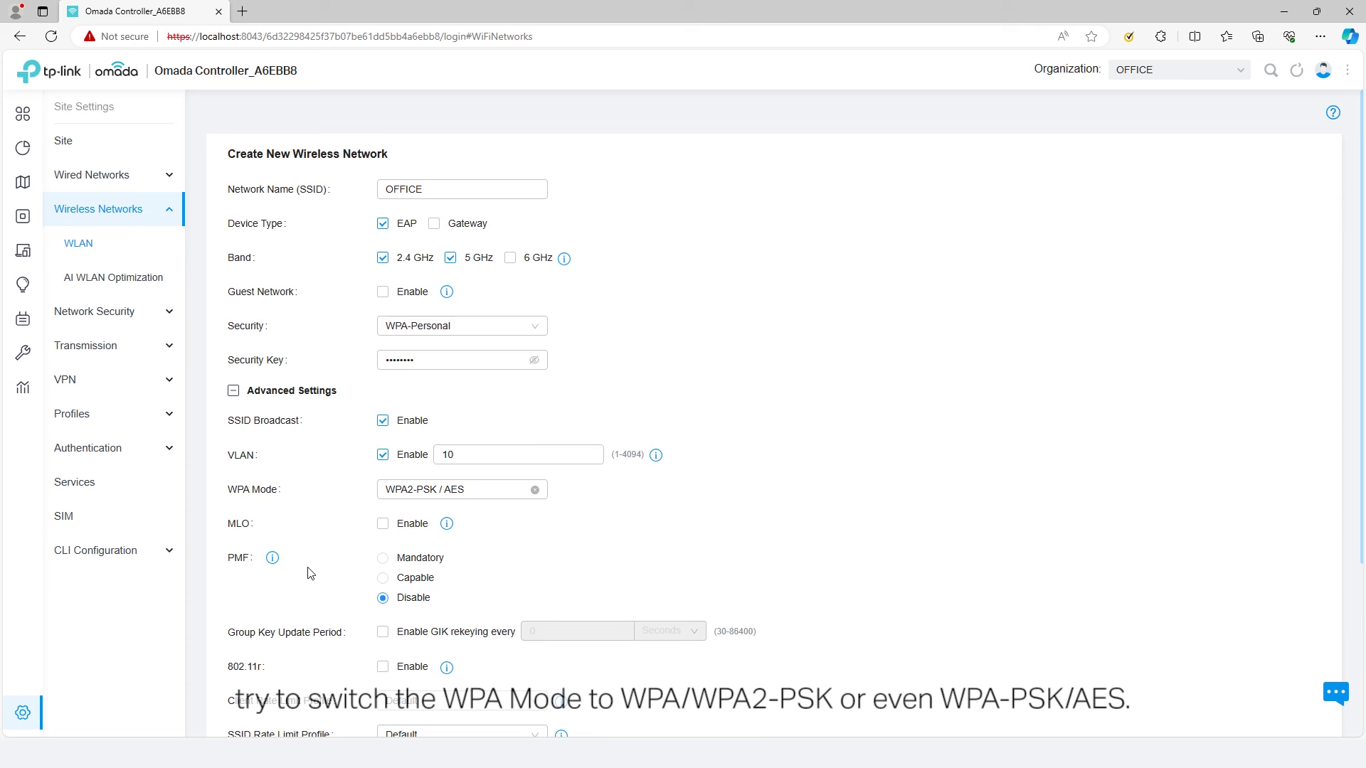
scroll(310, 573, "down", 1)
left_click(406, 601)
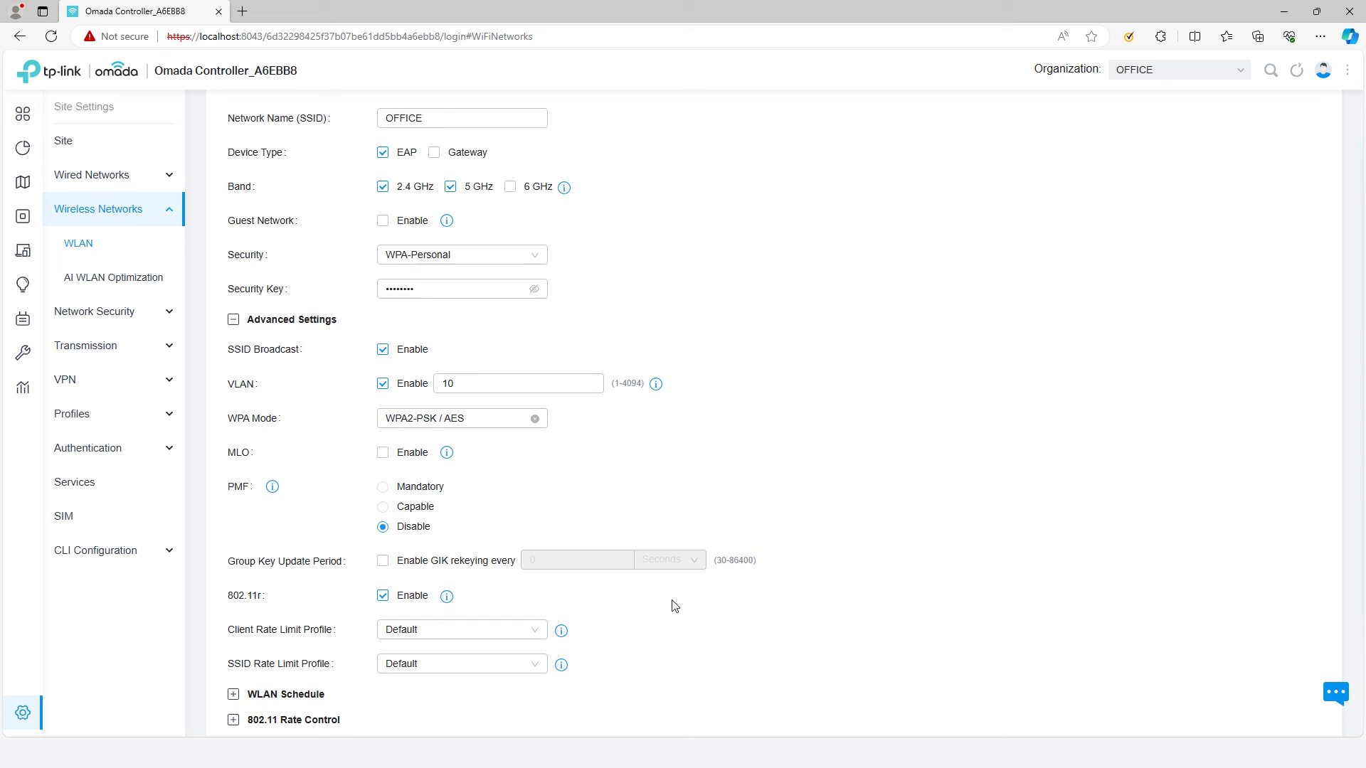
- Choose Custom for the client and SSID rate limit profiles, leaving download and upload limits off
scroll(674, 603, "down", 2)
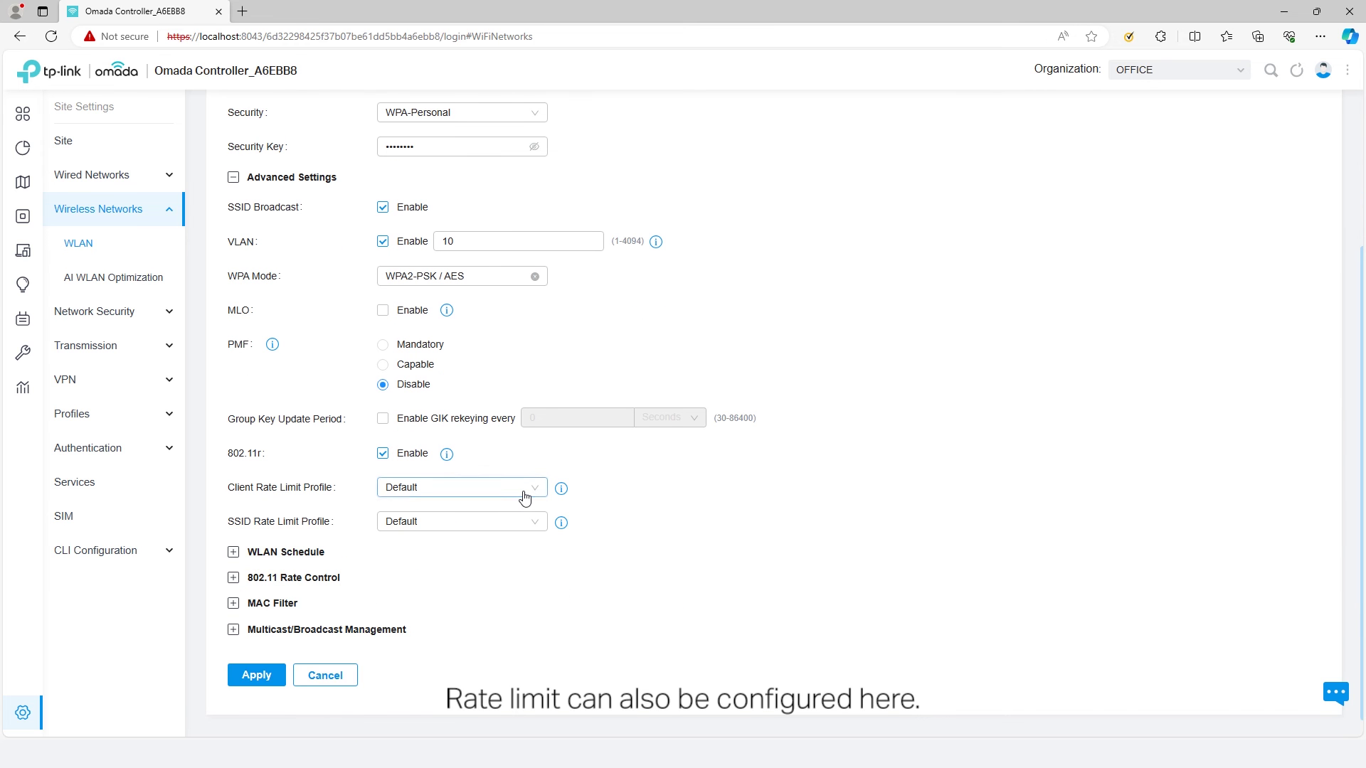
left_click(514, 491)
left_click(515, 520)
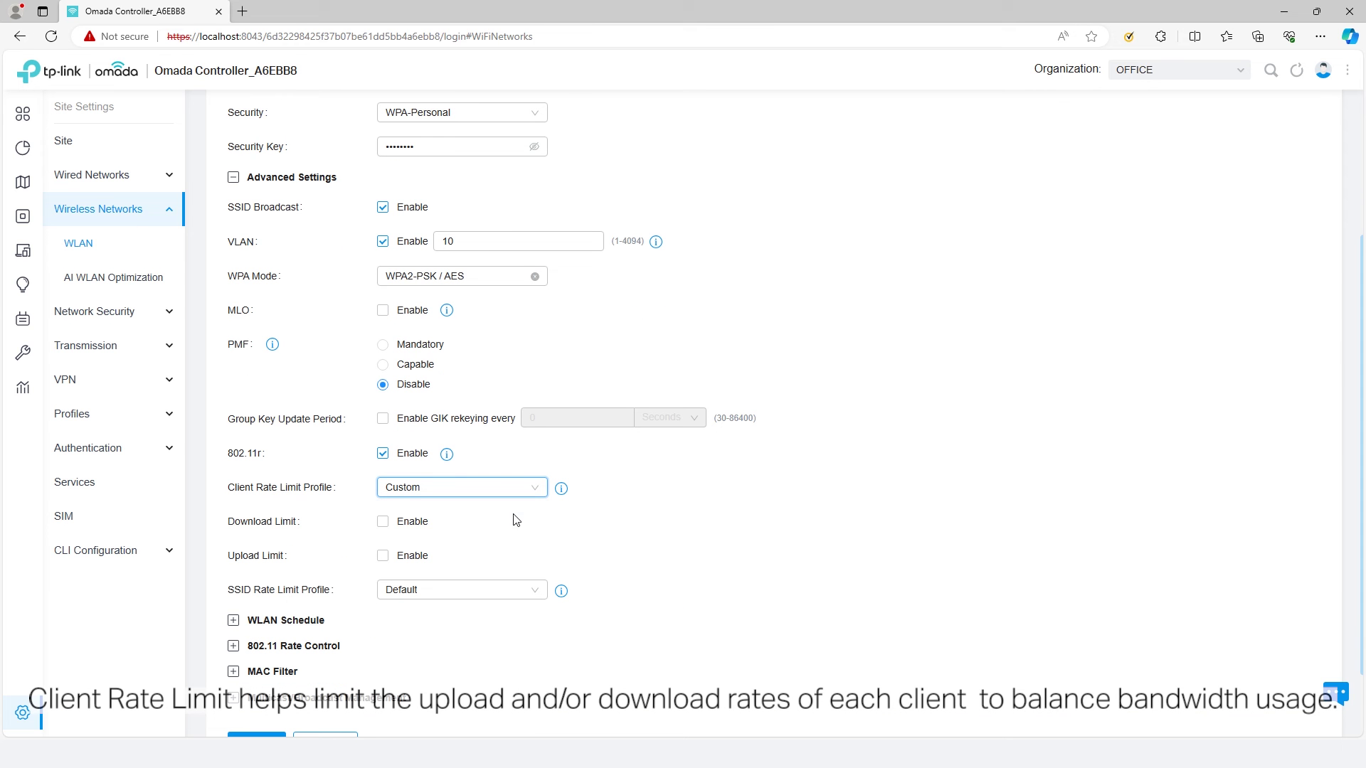
mouse_move(563, 493)
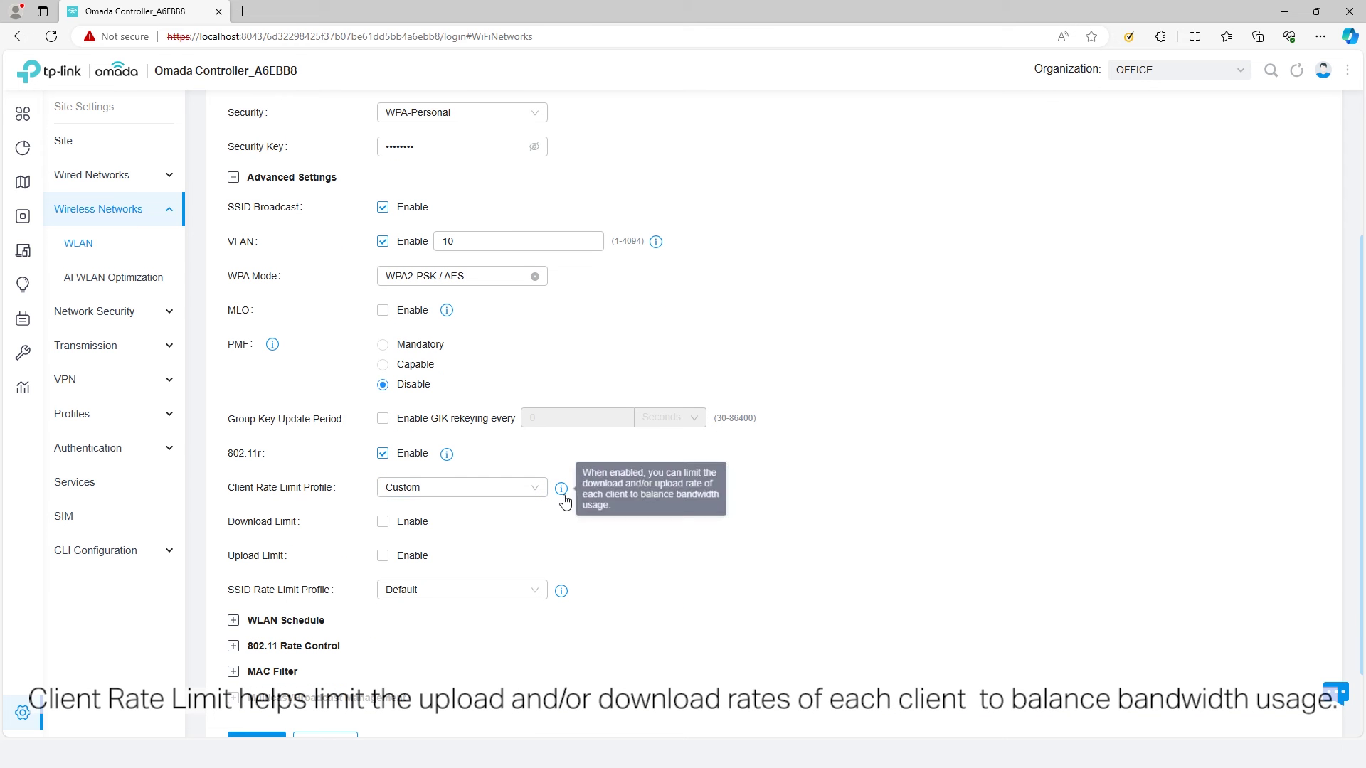
left_click(389, 525)
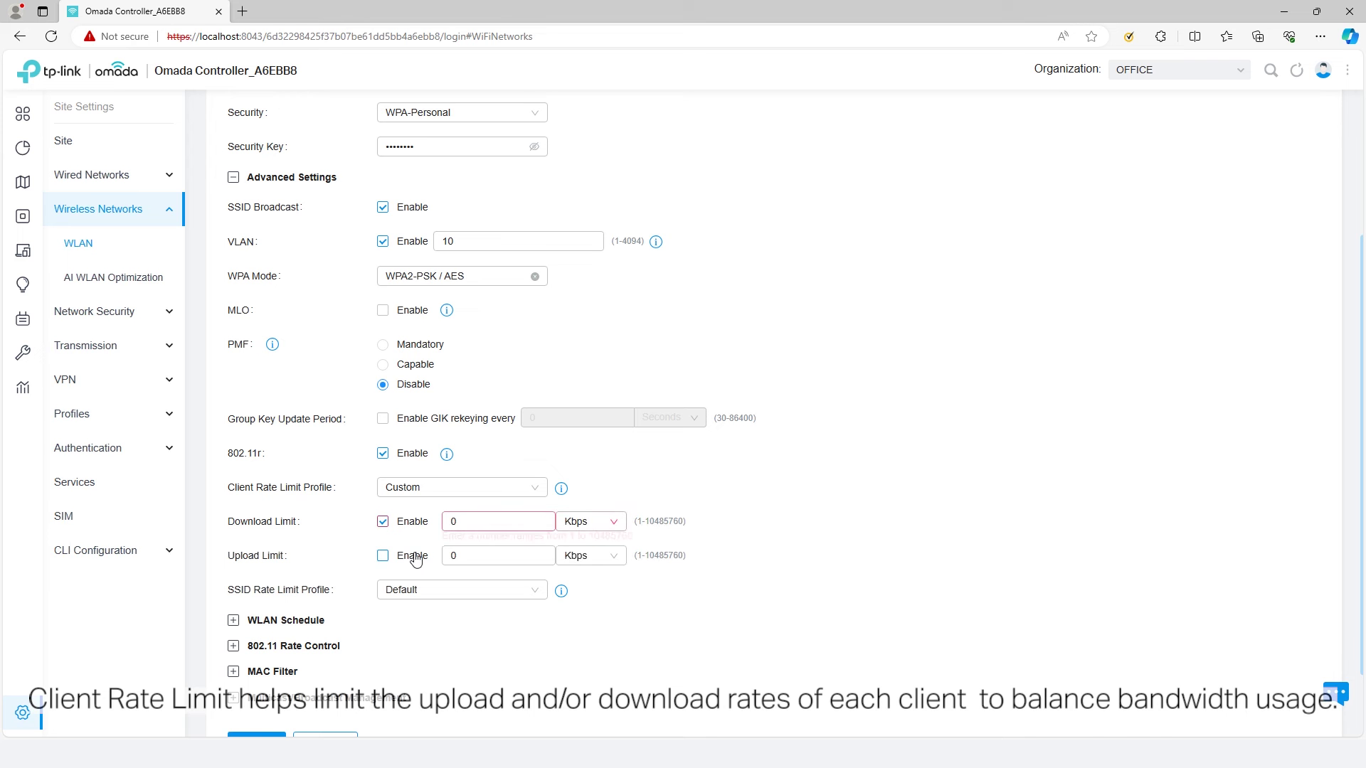
left_click(396, 559)
left_click(396, 558)
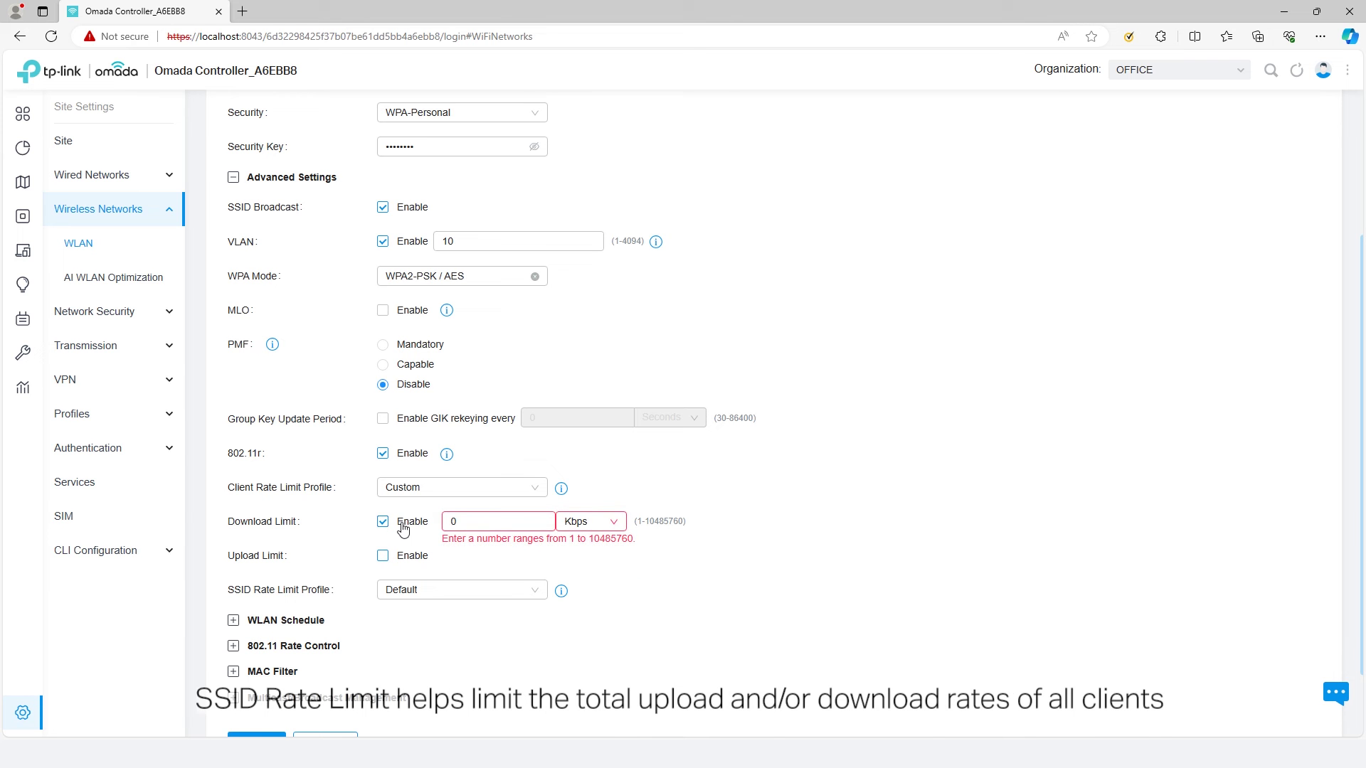
left_click(391, 522)
left_click(425, 596)
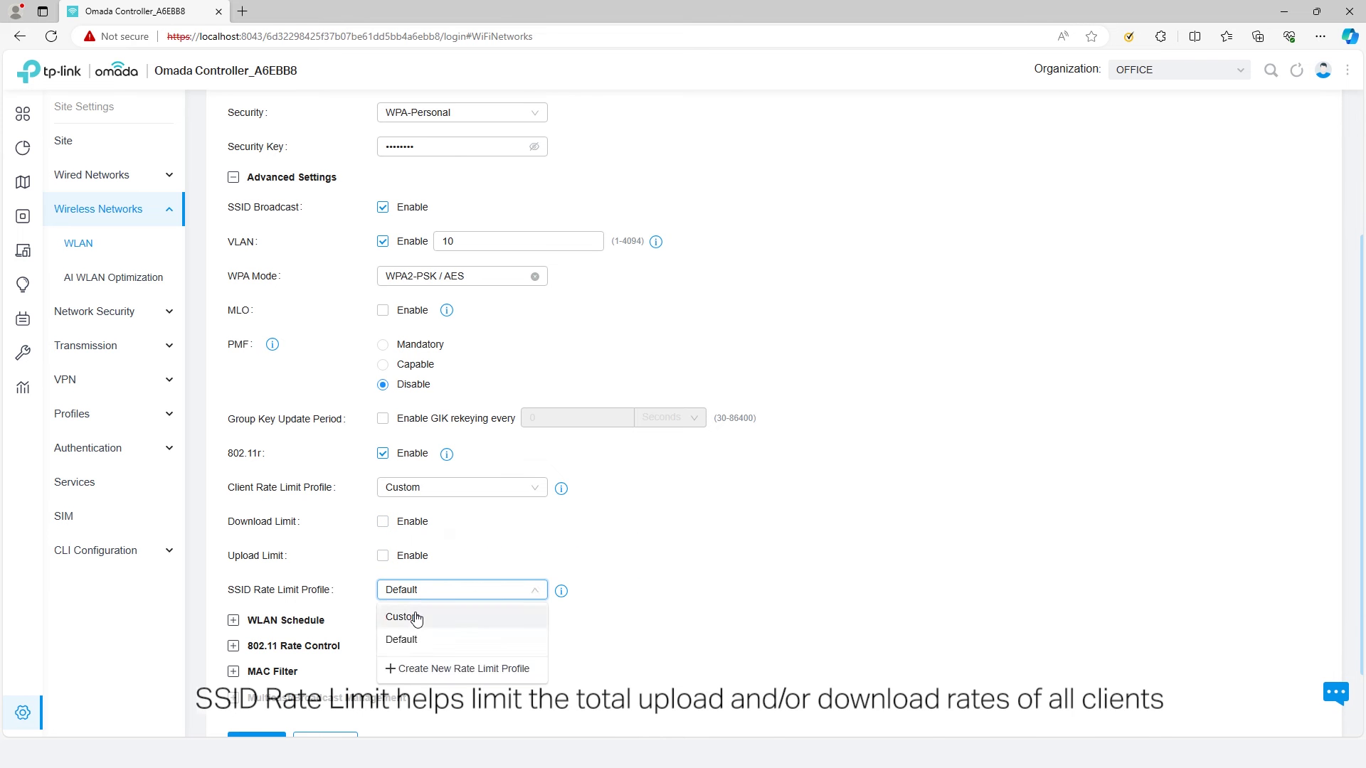
left_click(413, 617)
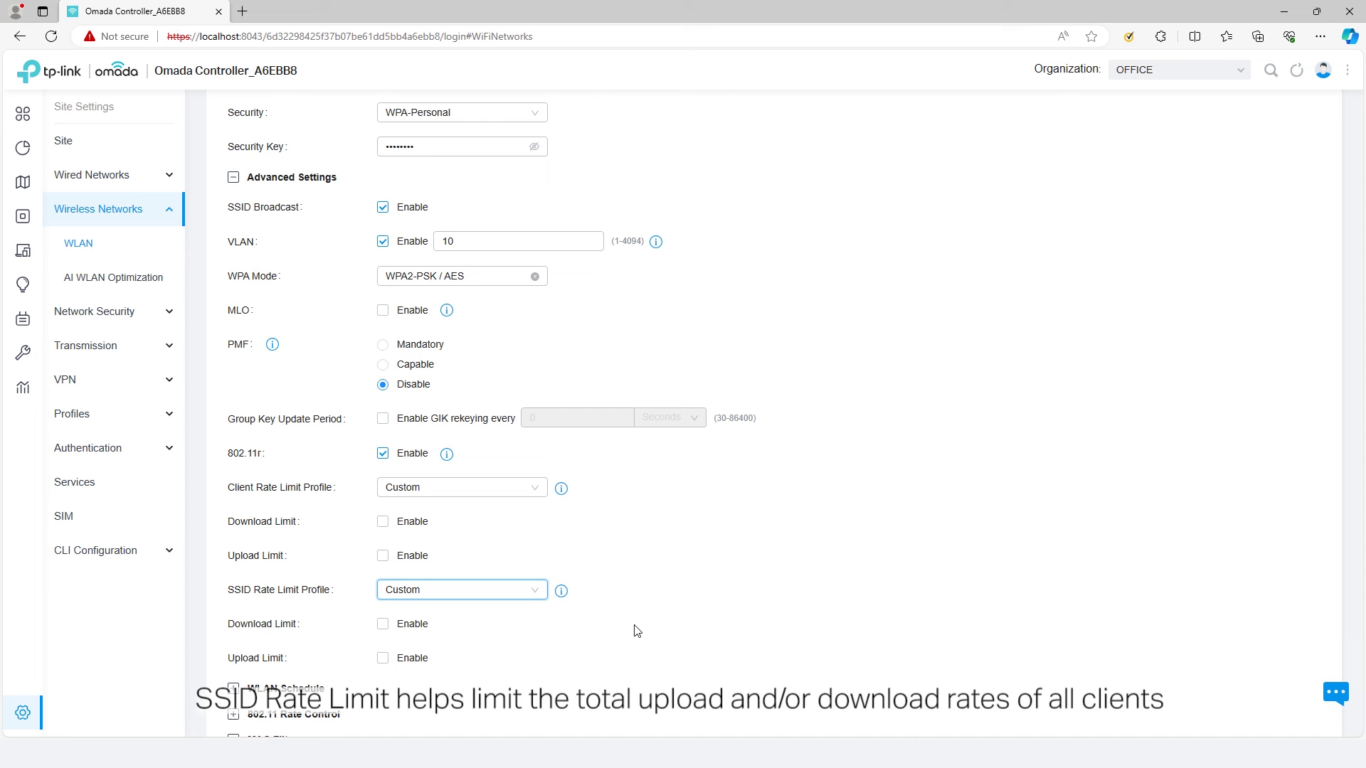
mouse_move(563, 594)
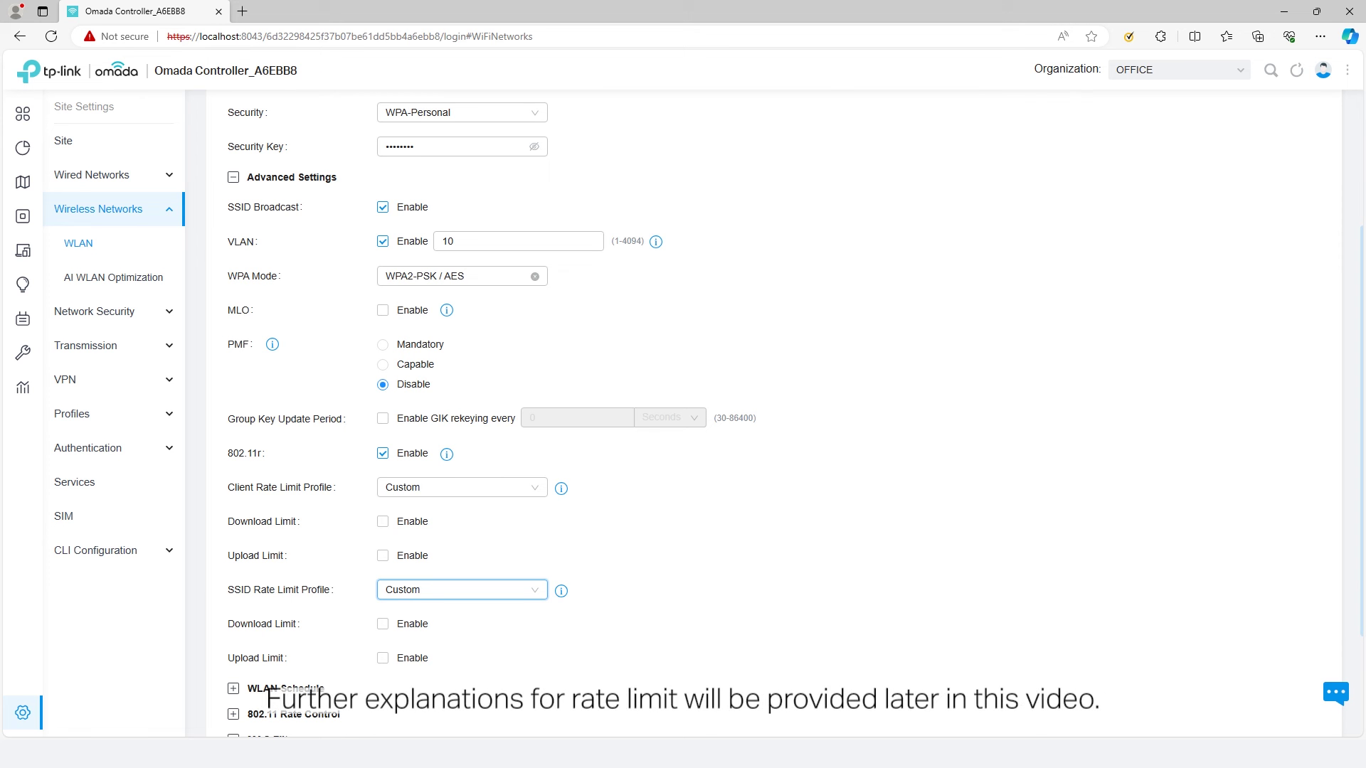
- Expand WLAN Schedule, enable it, and look at the time range choices
scroll(498, 427, "down", 3)
left_click(233, 530)
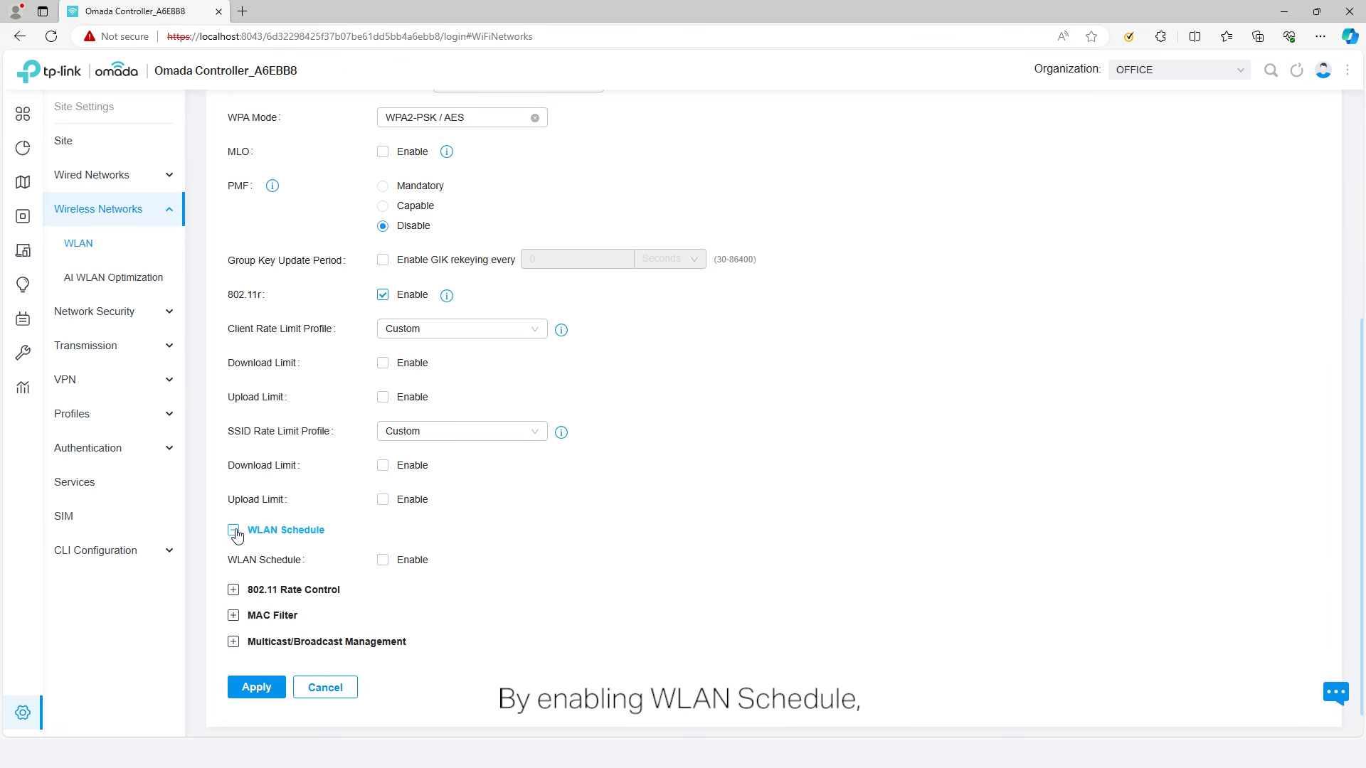
left_click(382, 562)
scroll(499, 611, "down", 1)
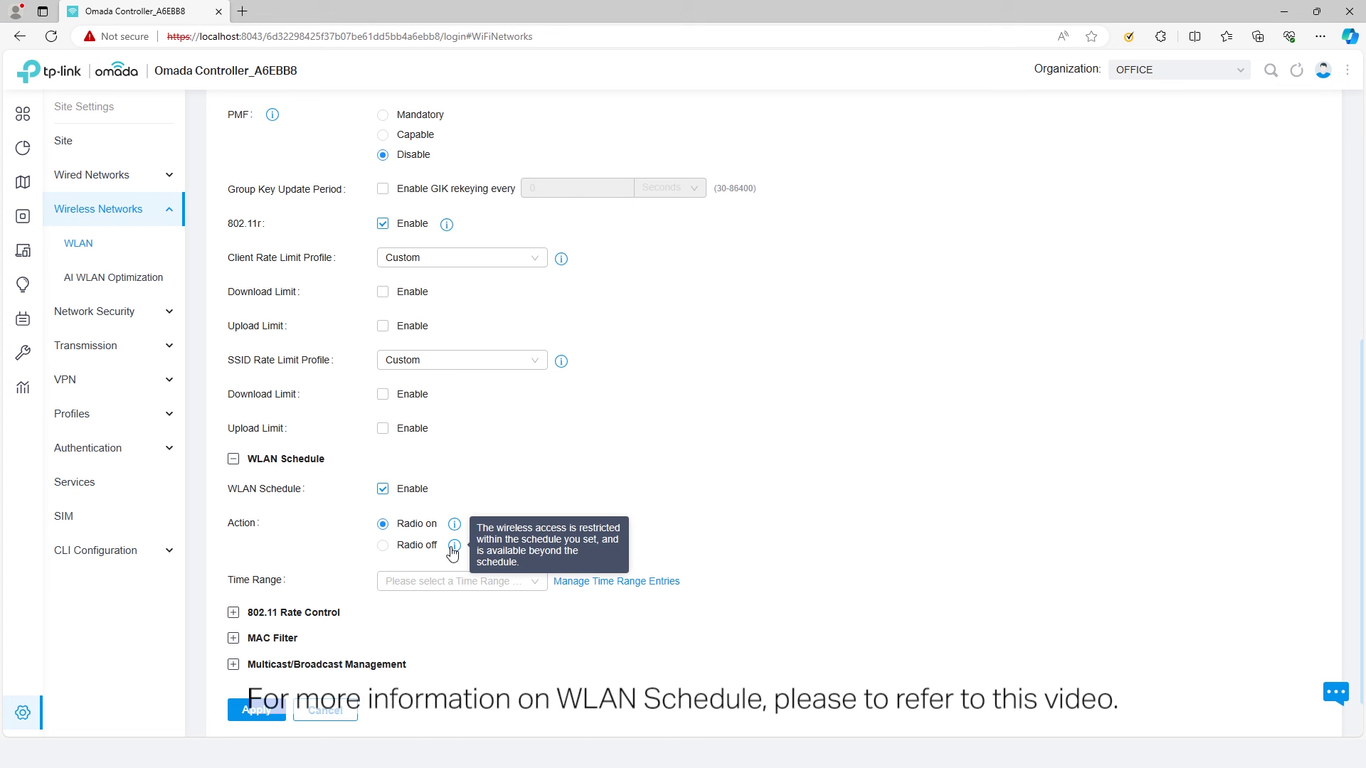
left_click(441, 587)
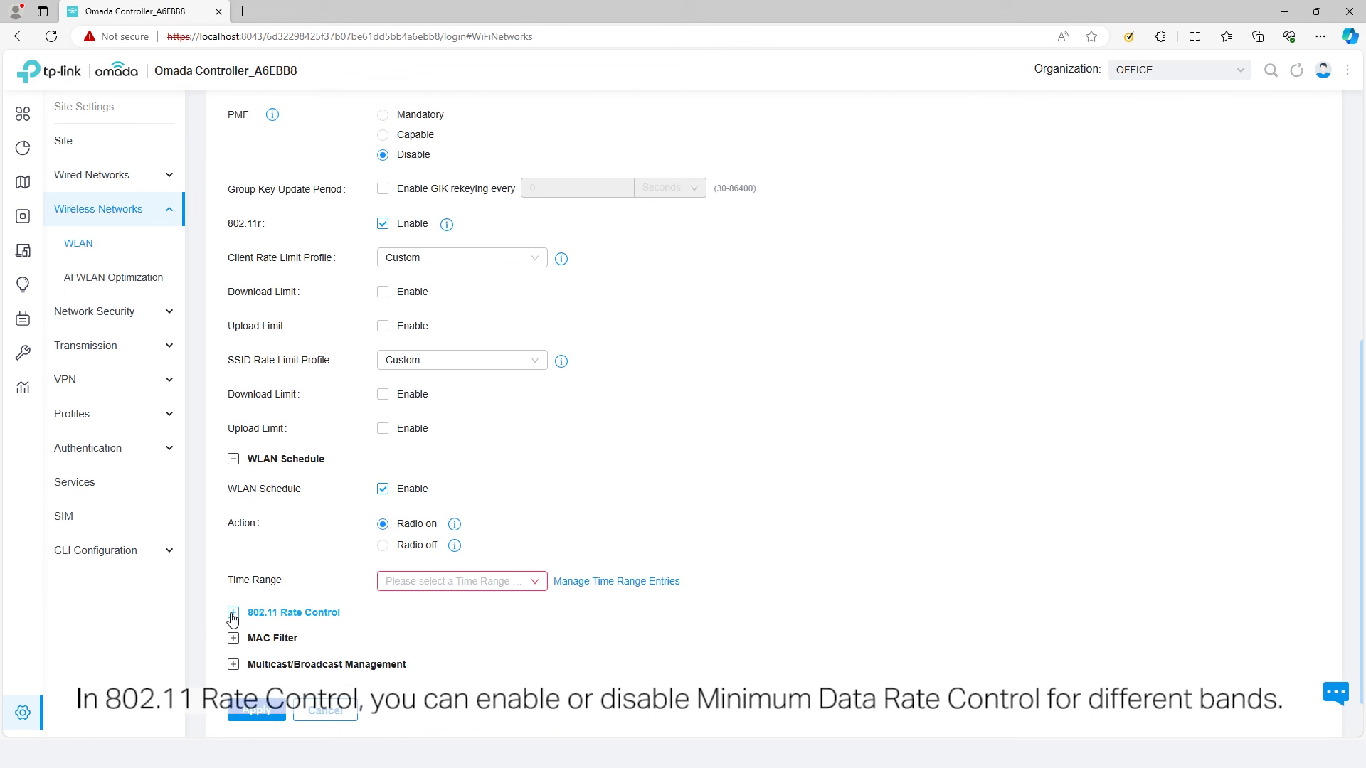
- Enable minimum data rate control at 1 Mbps for 2.4 GHz and 6 Mbps for 5 GHz
left_click(232, 613)
scroll(543, 627, "down", 2)
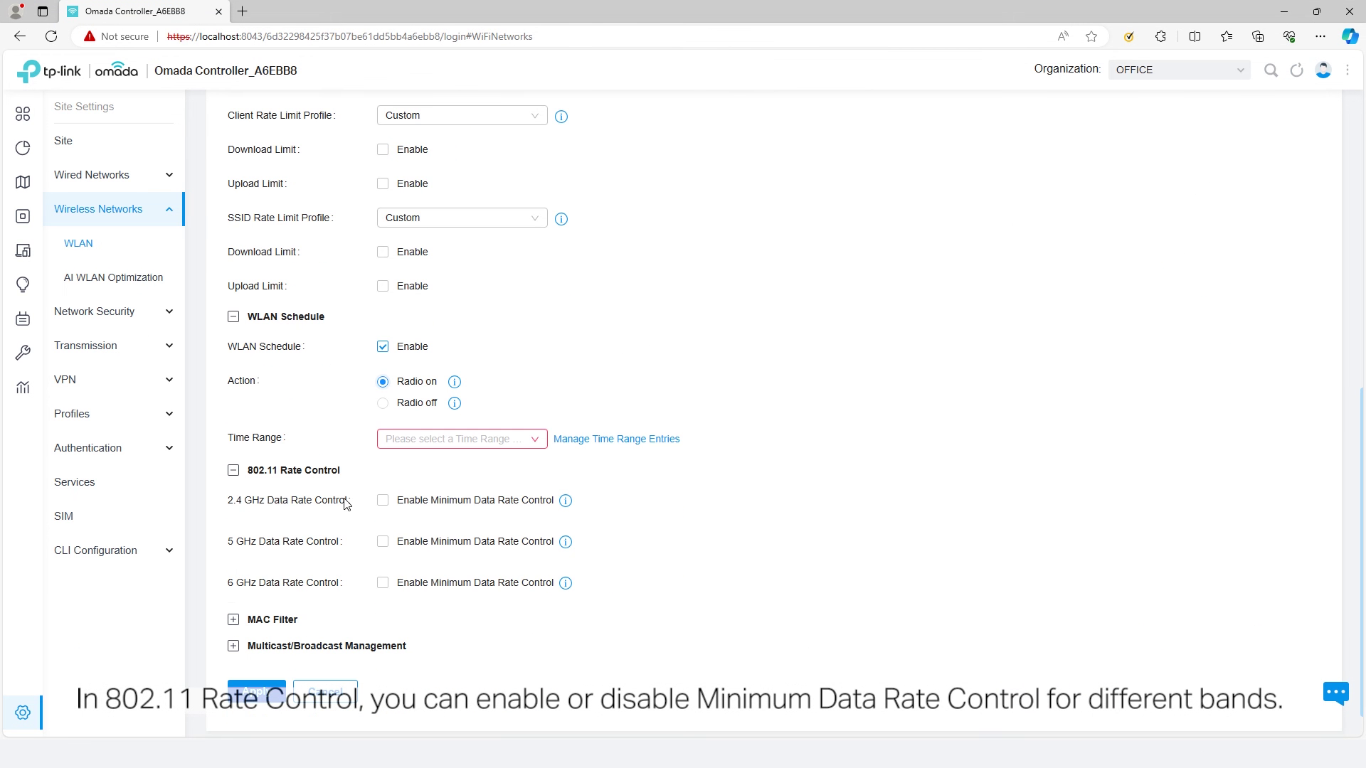
left_click(383, 501)
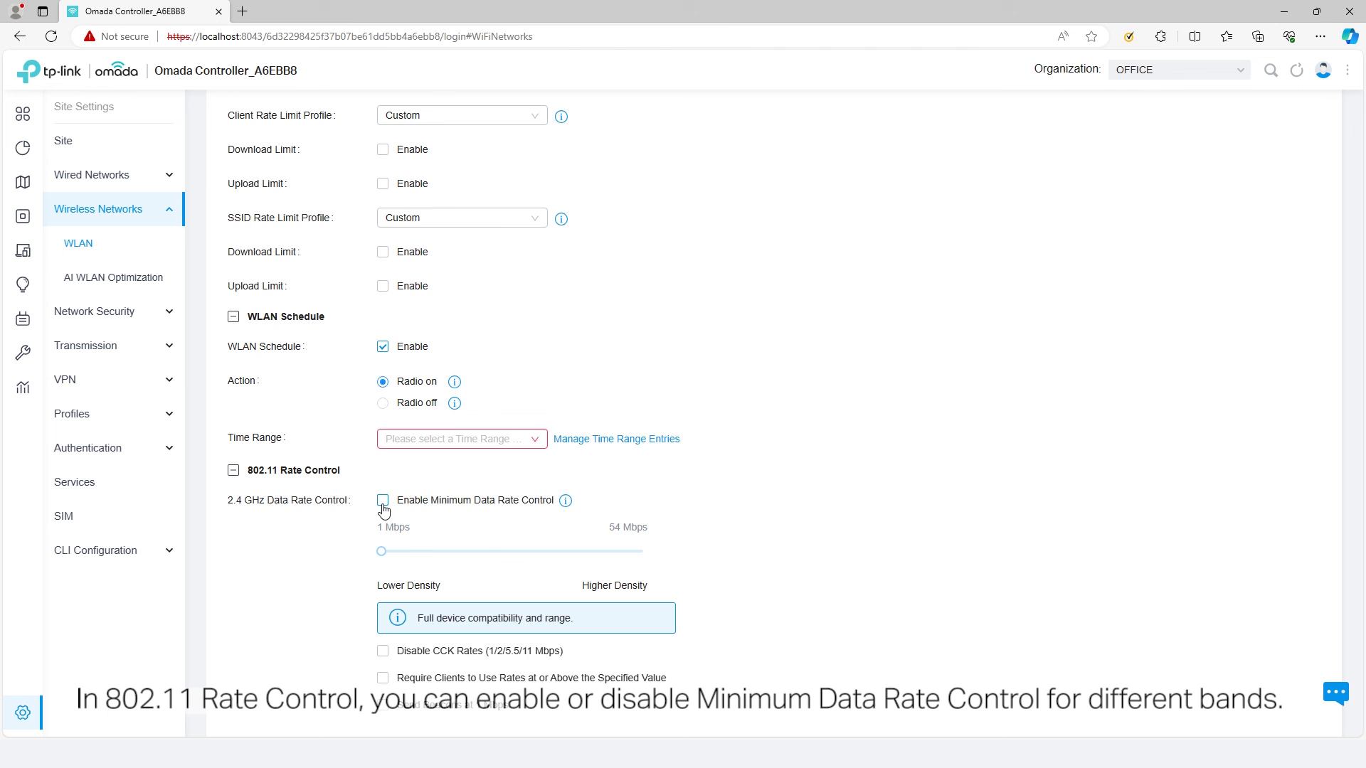
scroll(384, 510, "down", 2)
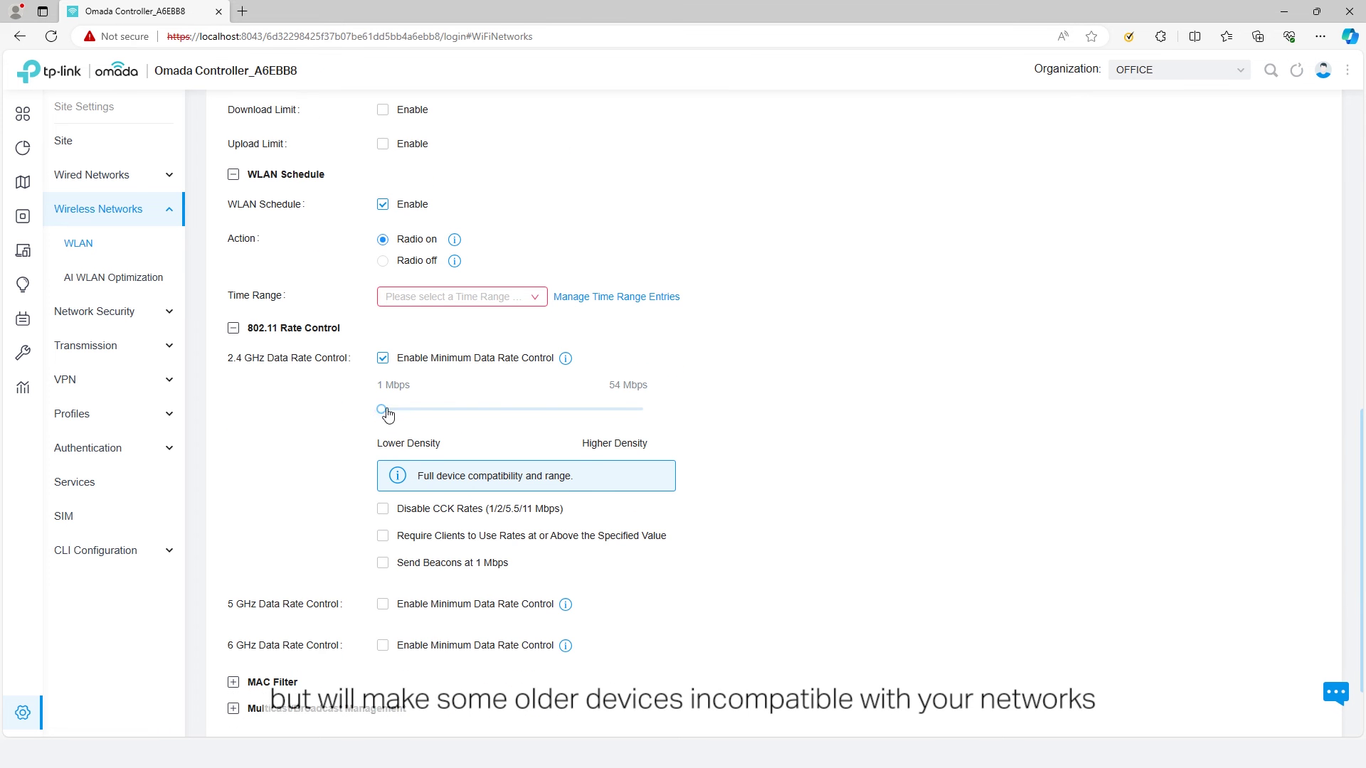
mouse_move(381, 410)
left_mouse_down()
mouse_move(645, 432)
mouse_move(377, 425)
left_mouse_up()
left_click(383, 604)
scroll(387, 603, "down", 1)
scroll(386, 603, "down", 1)
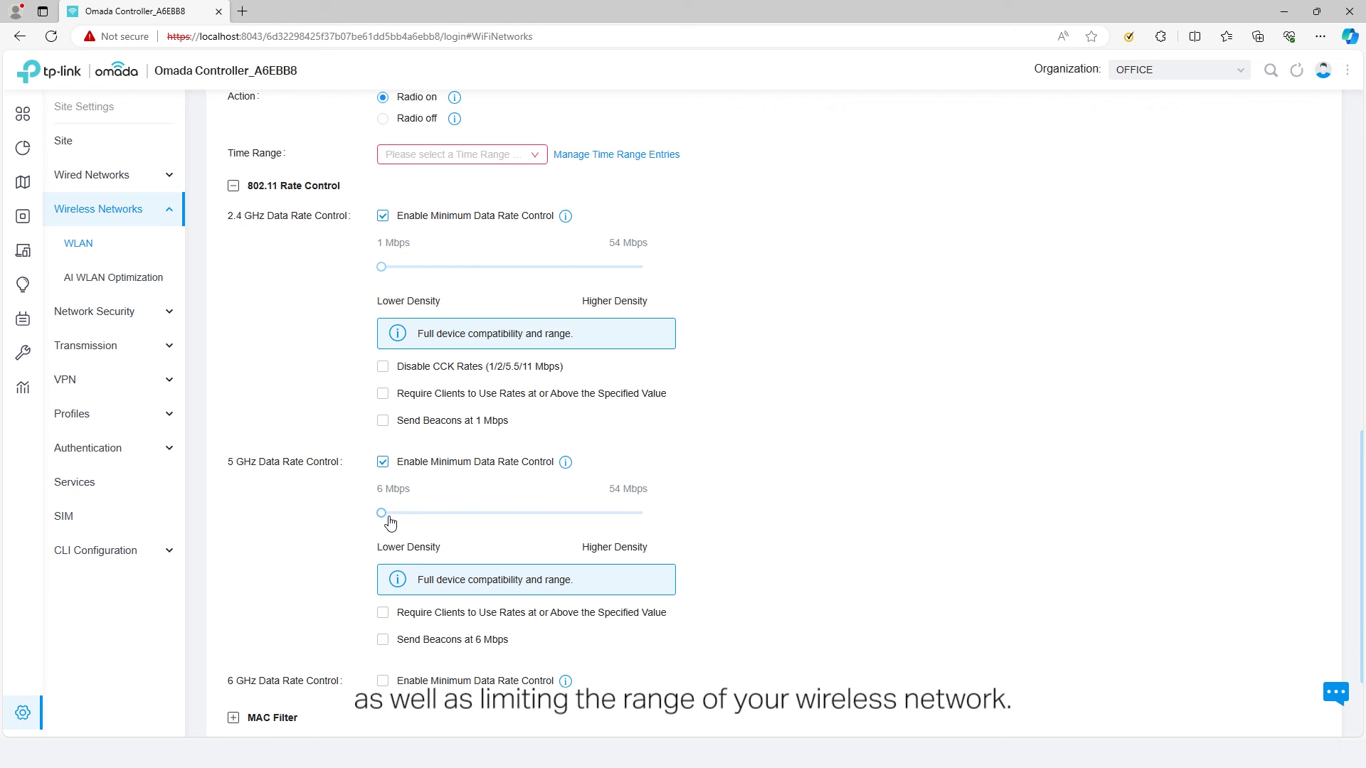
mouse_move(383, 513)
left_mouse_down()
mouse_move(640, 519)
mouse_move(382, 520)
left_mouse_up()
scroll(327, 526, "down", 1)
scroll(326, 526, "down", 1)
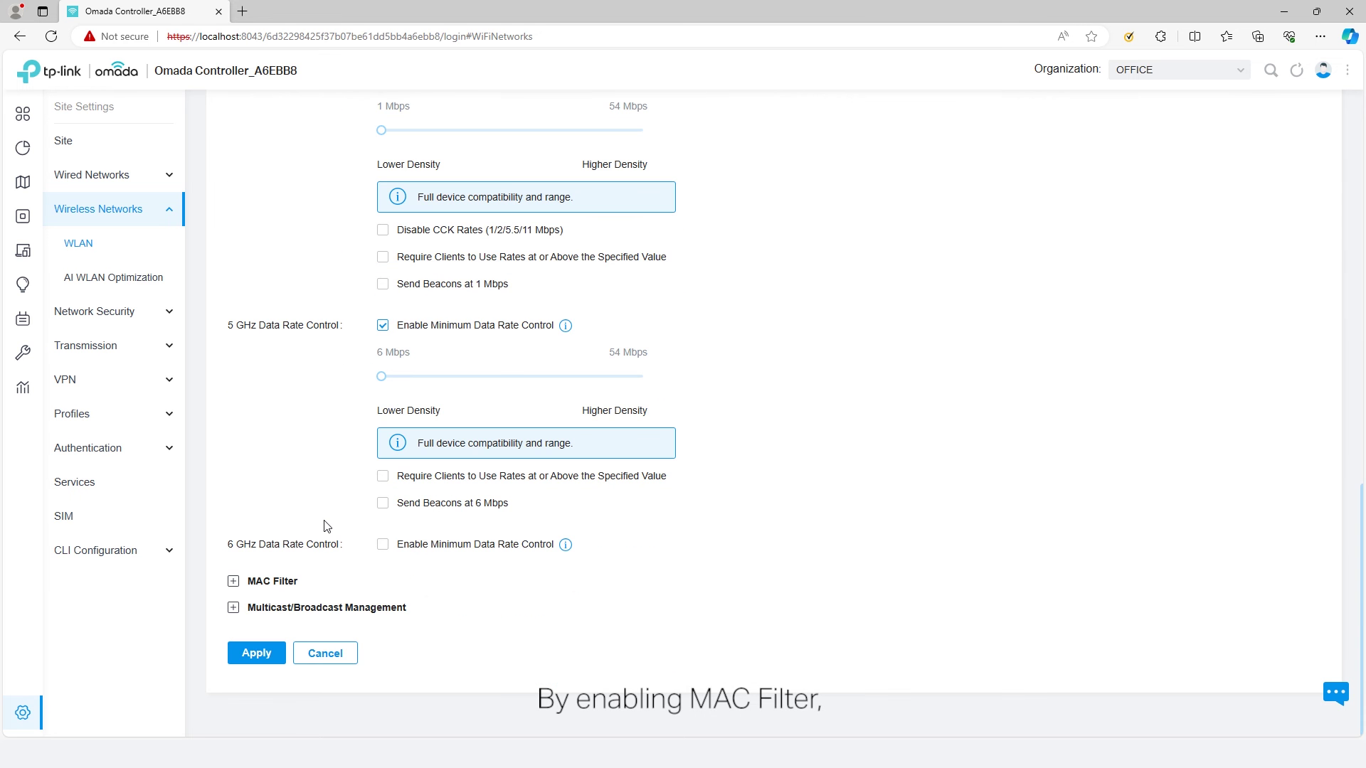
- Enable MAC filtering with an Allow List policy, cancelling a new MAC group form
left_click(235, 576)
scroll(365, 581, "down", 1)
left_click(382, 577)
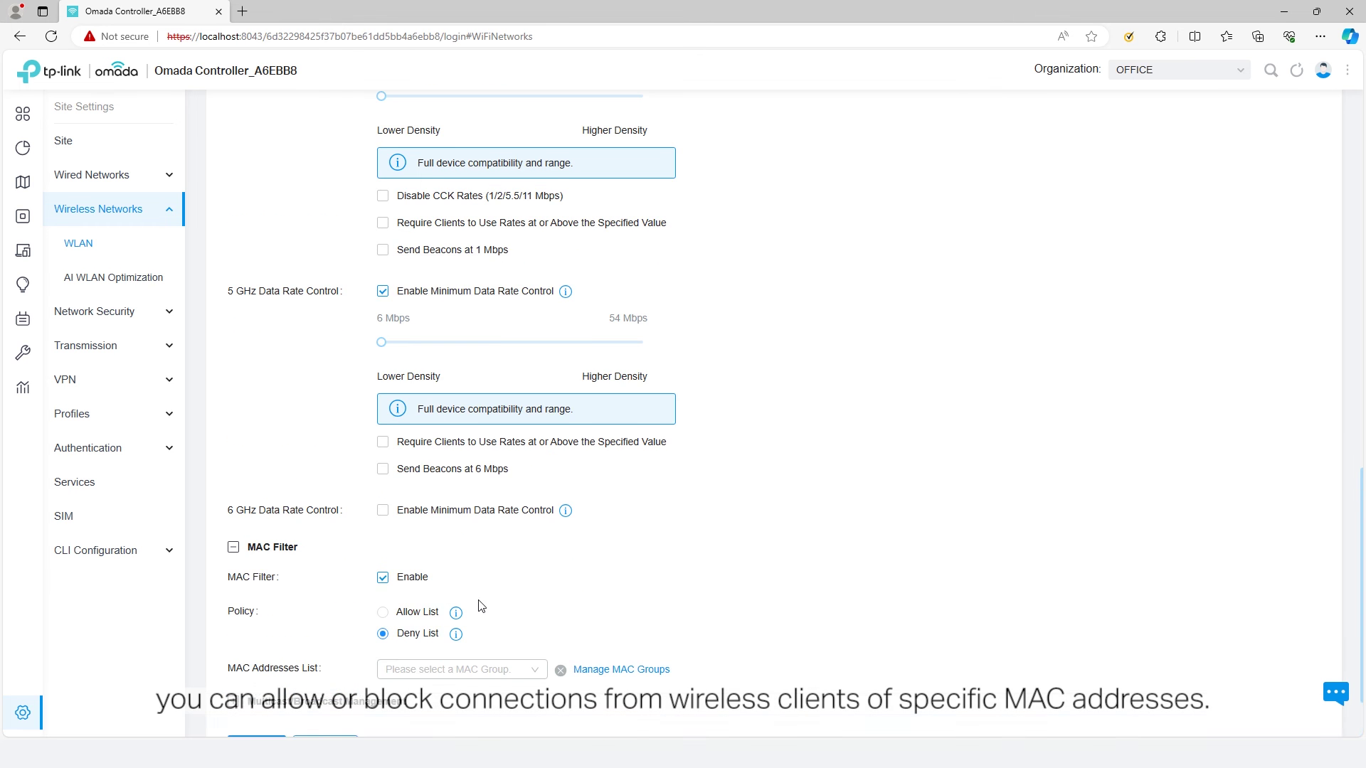
scroll(478, 605, "down", 1)
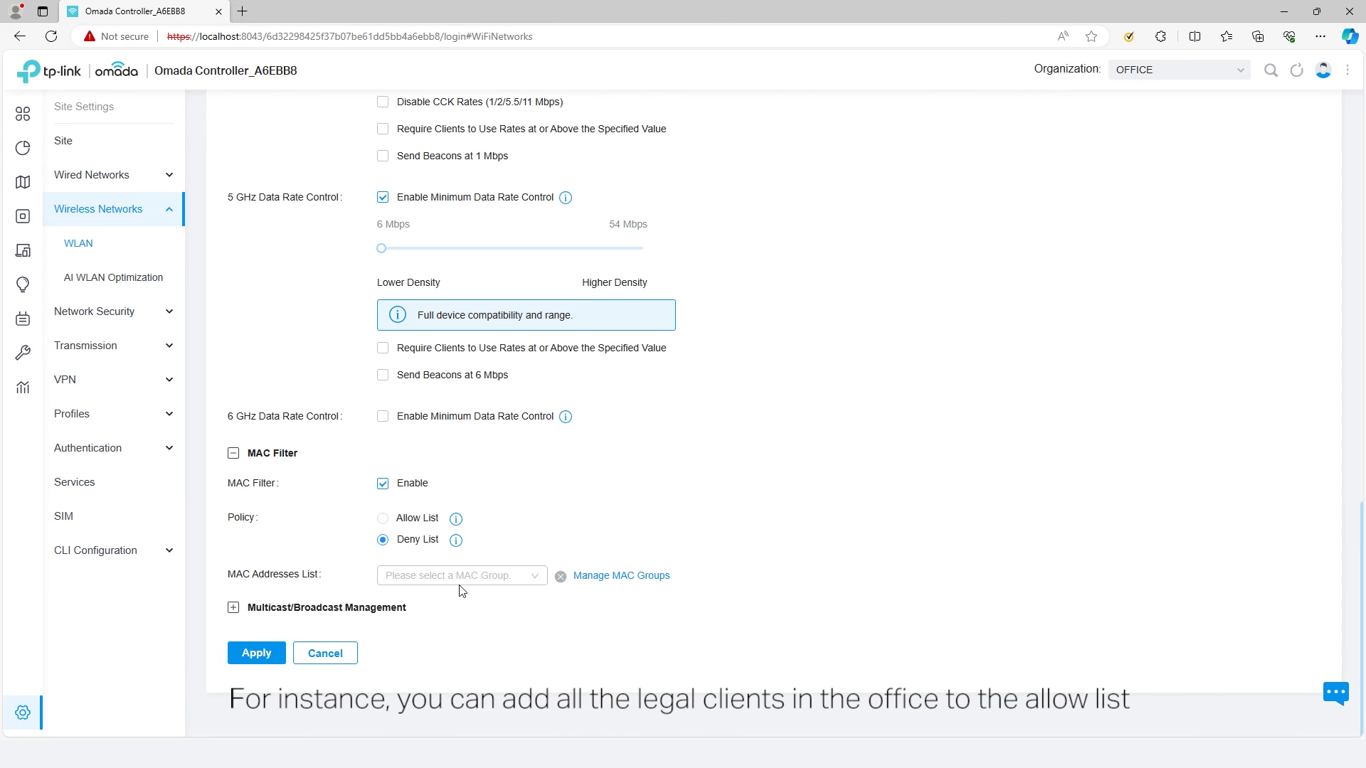
left_click(384, 520)
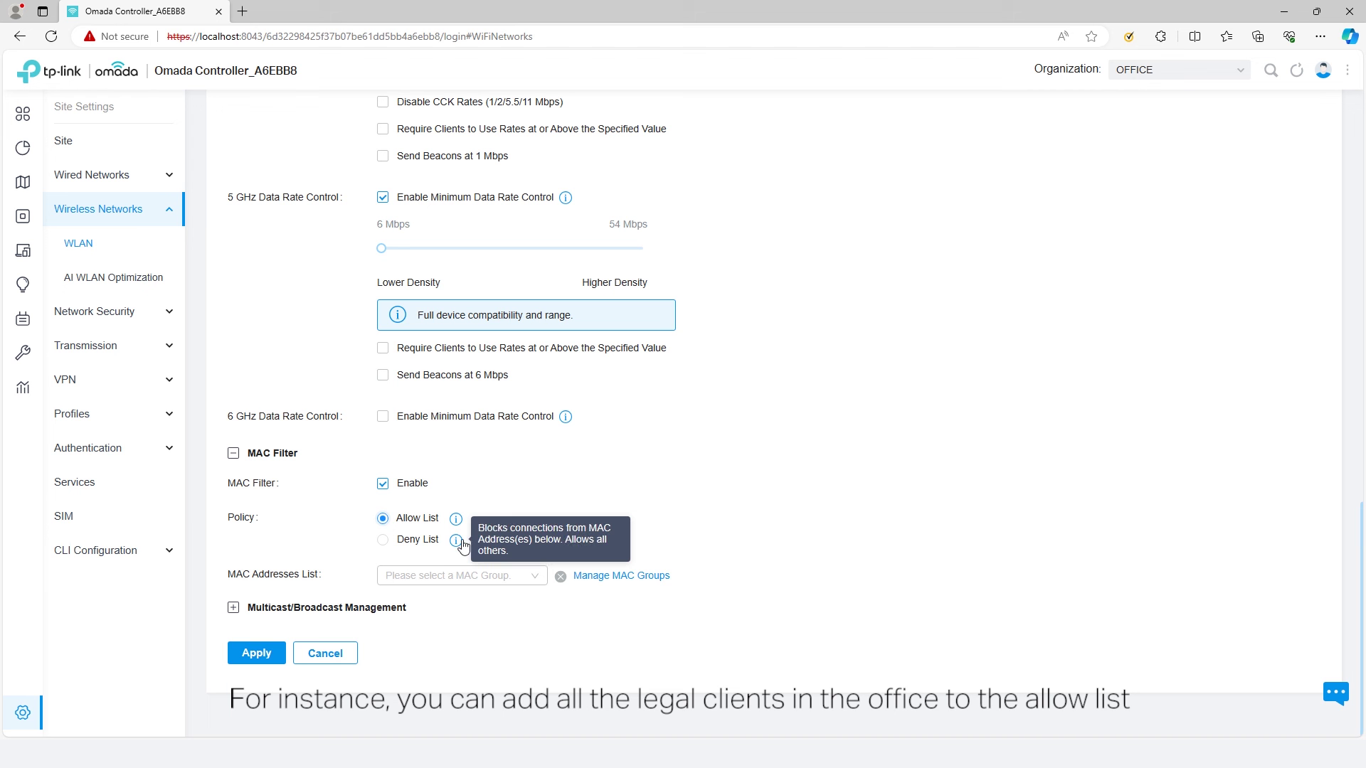
left_click(457, 578)
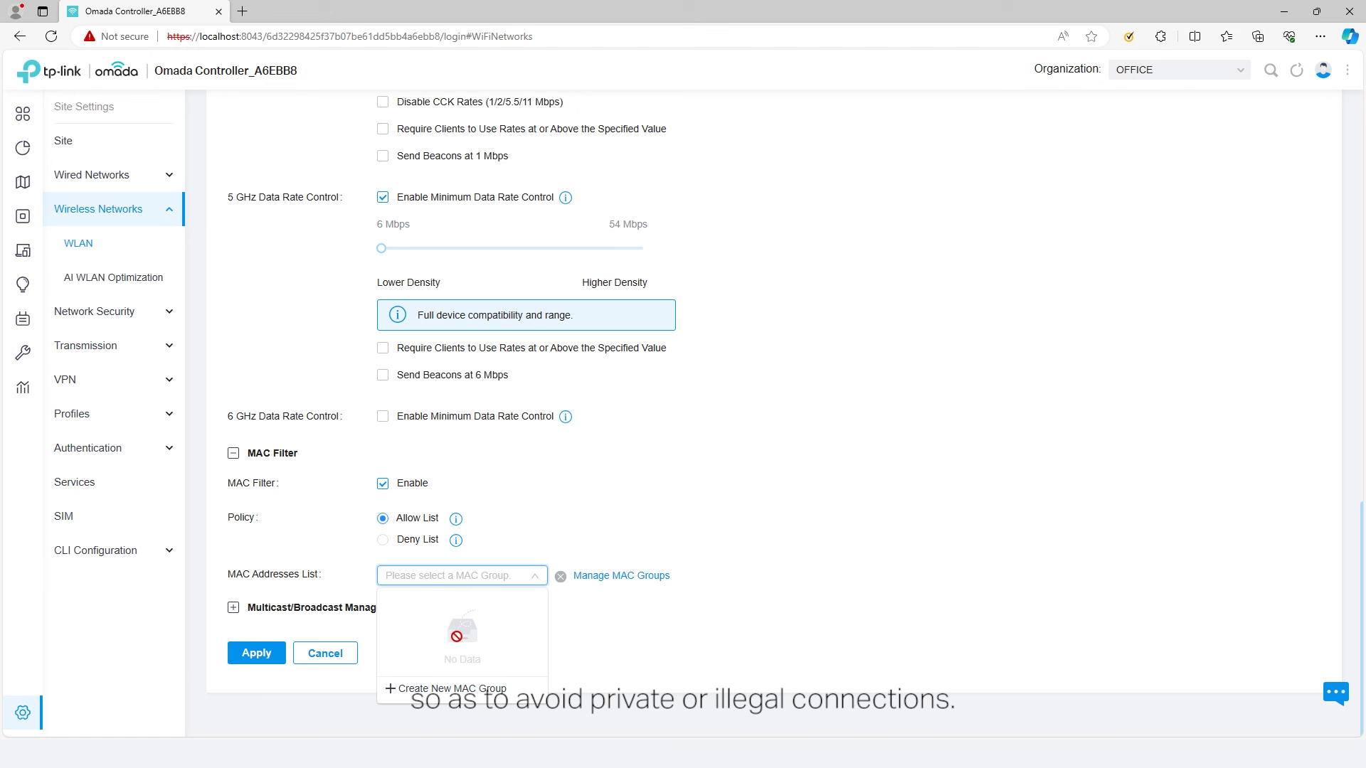
left_click(460, 690)
left_click(580, 249)
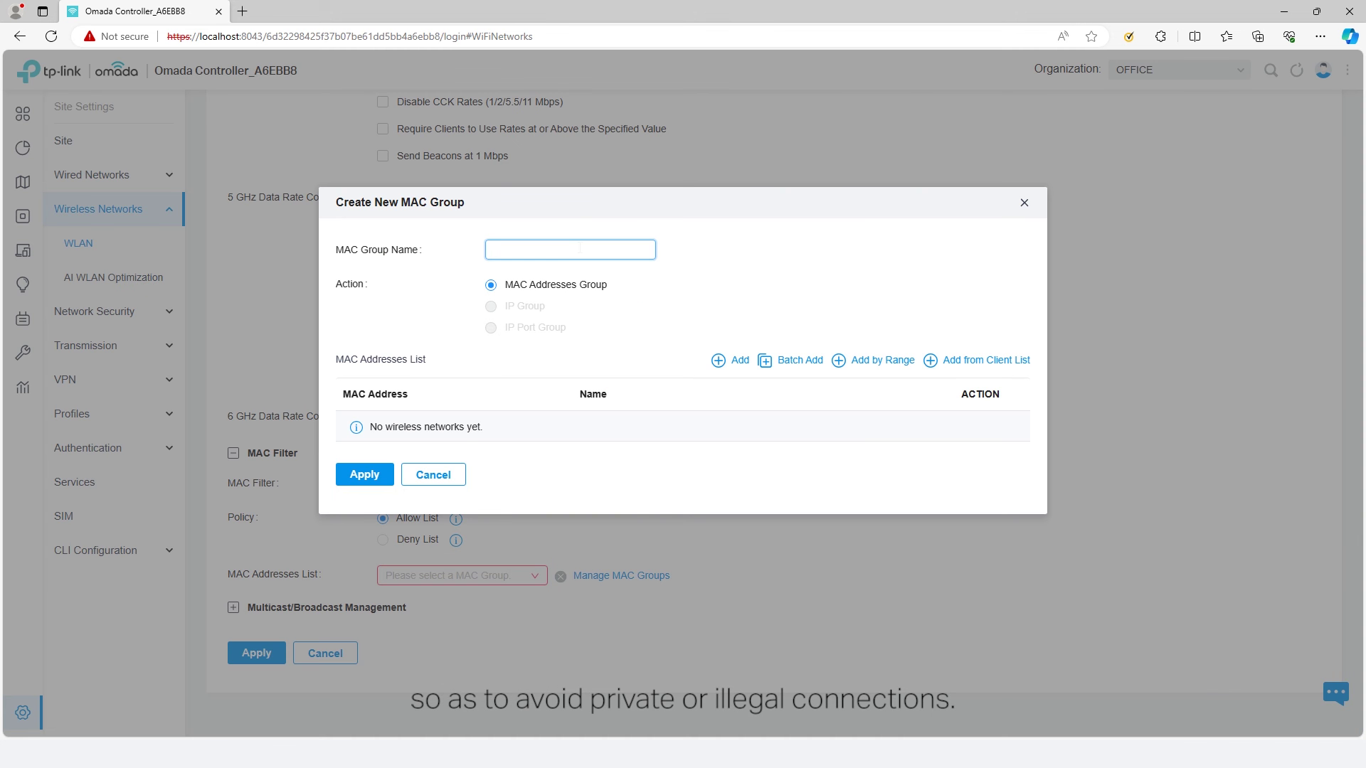
left_click(434, 475)
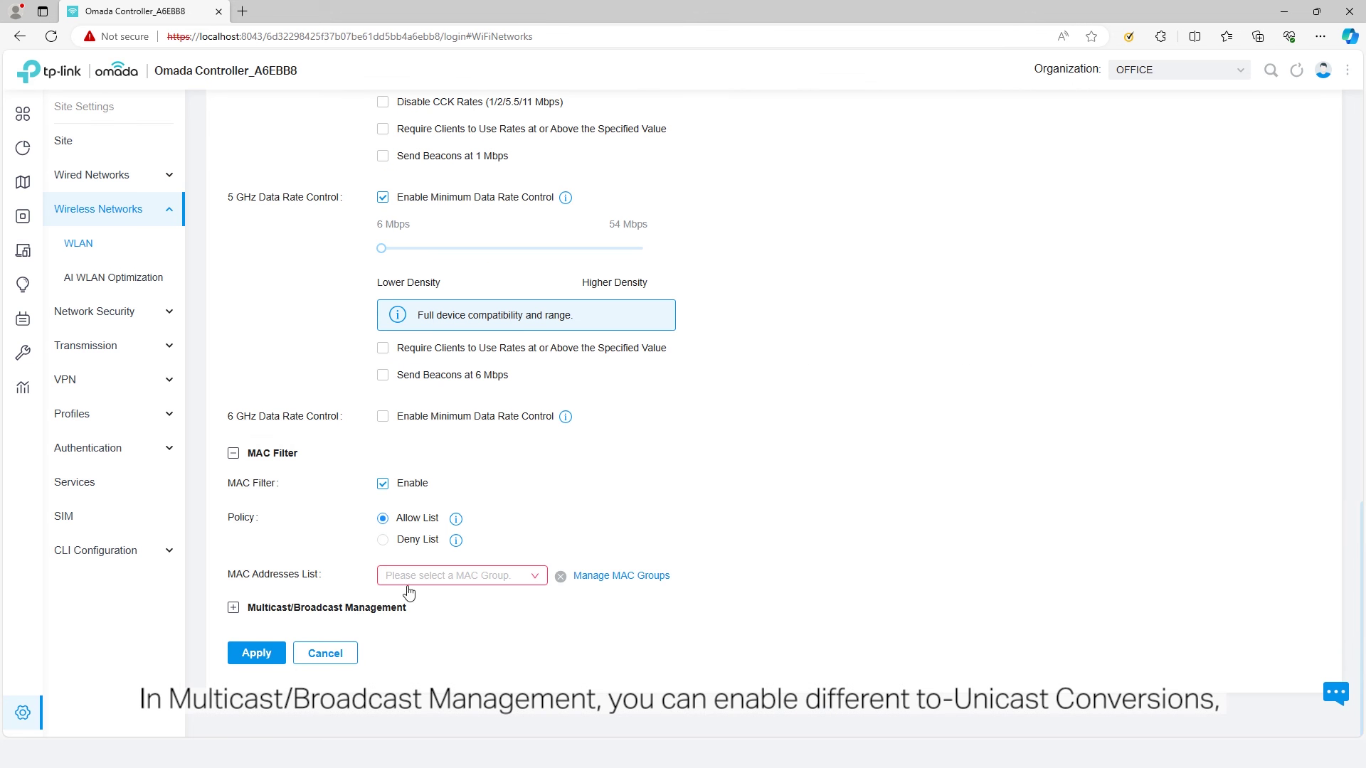
- Review the Multicast/Broadcast Management options, then apply to save the OFFICE network
left_click(373, 611)
scroll(380, 611, "down", 2)
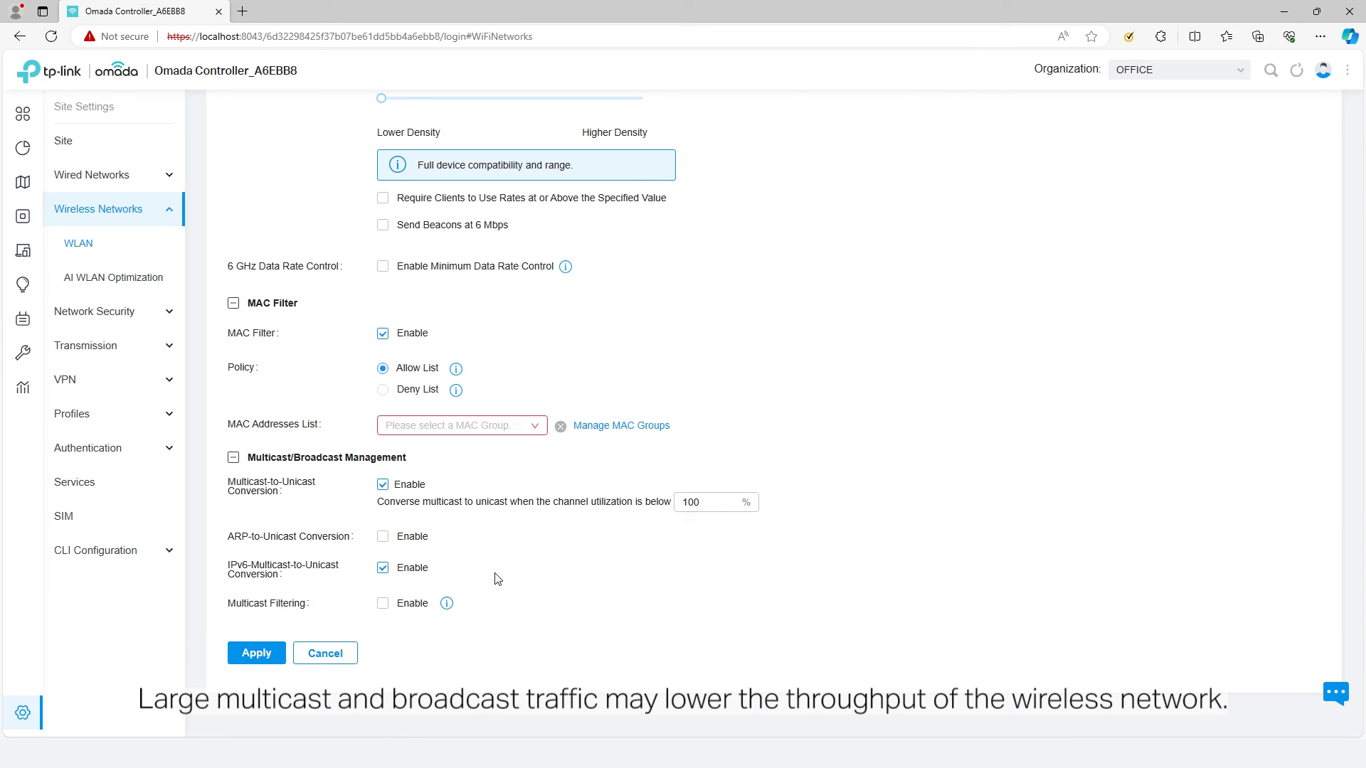
mouse_move(448, 606)
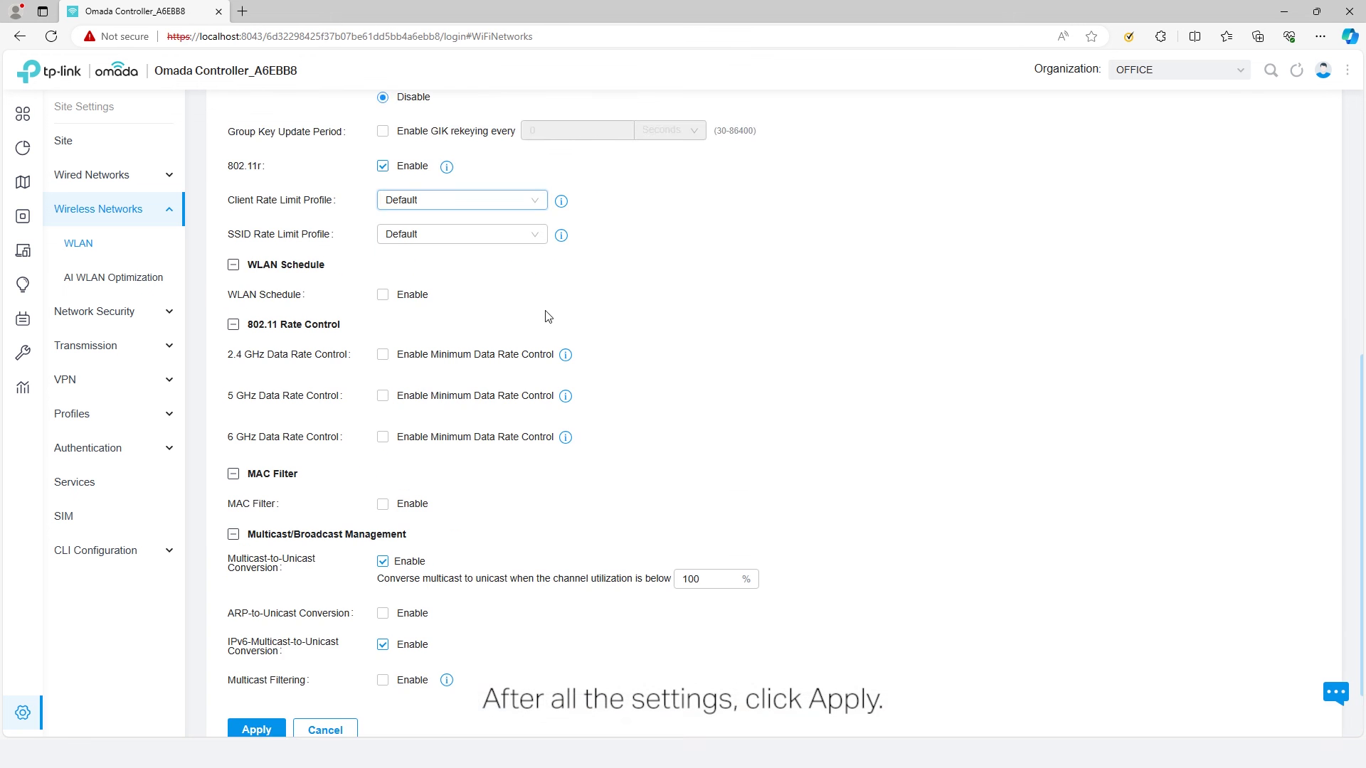
scroll(548, 314, "down", 2)
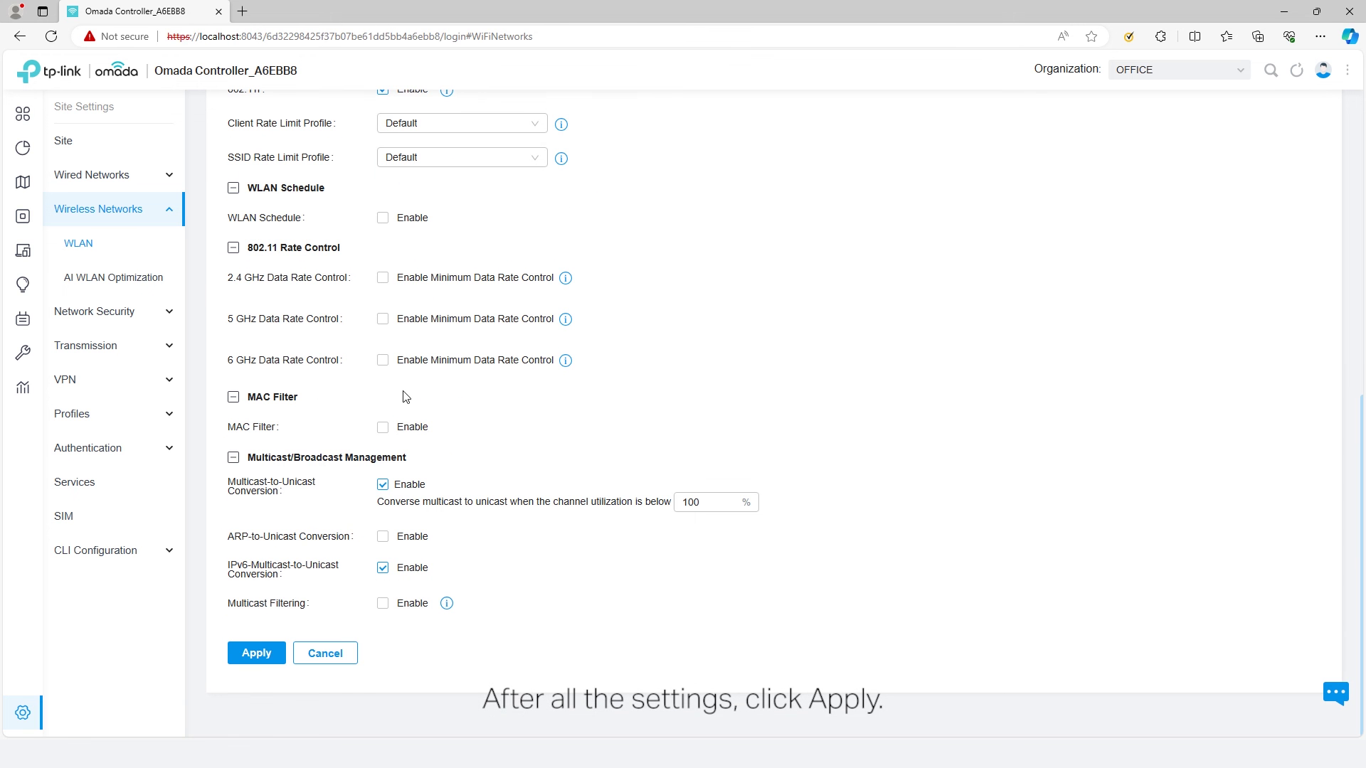
left_click(257, 654)
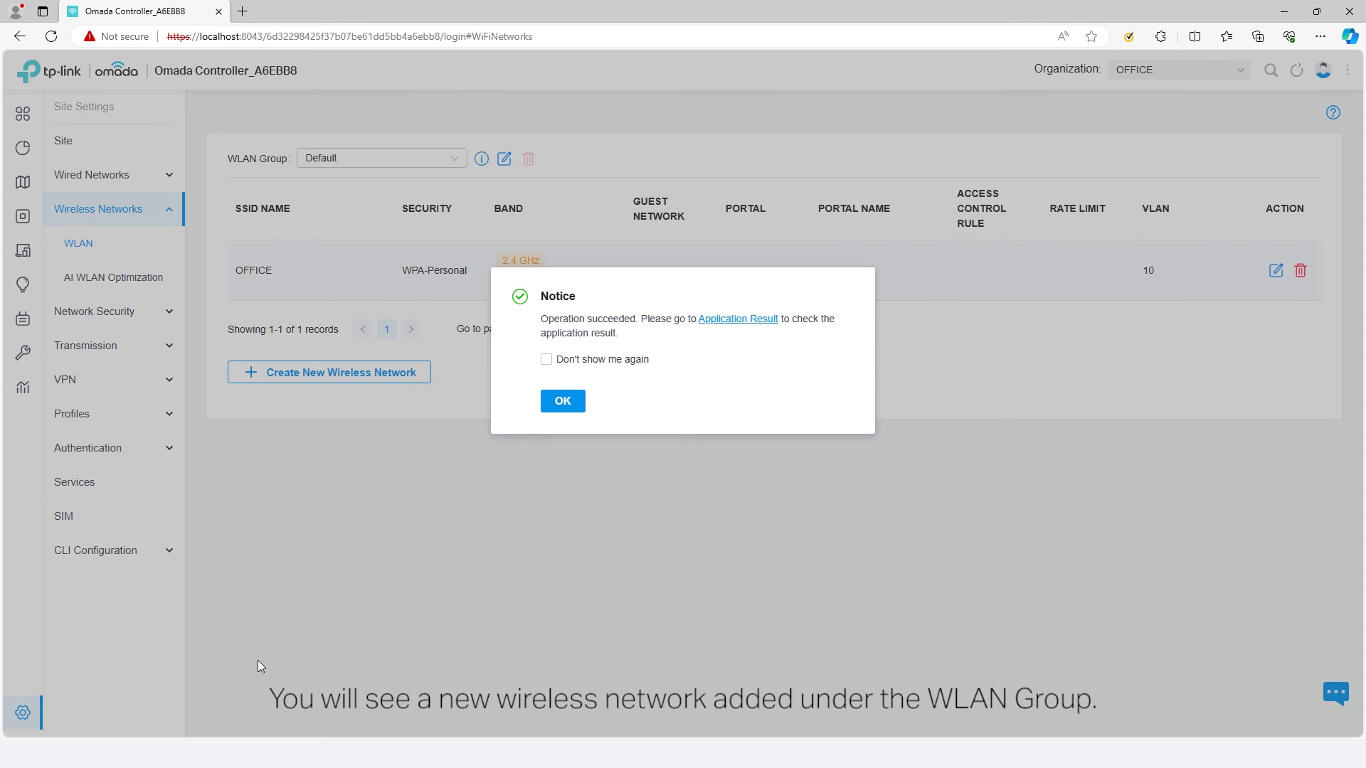
- Dismiss the success notice so the WLAN list shows OFFICE on both 2.4 GHz and 5 GHz
left_click(560, 406)
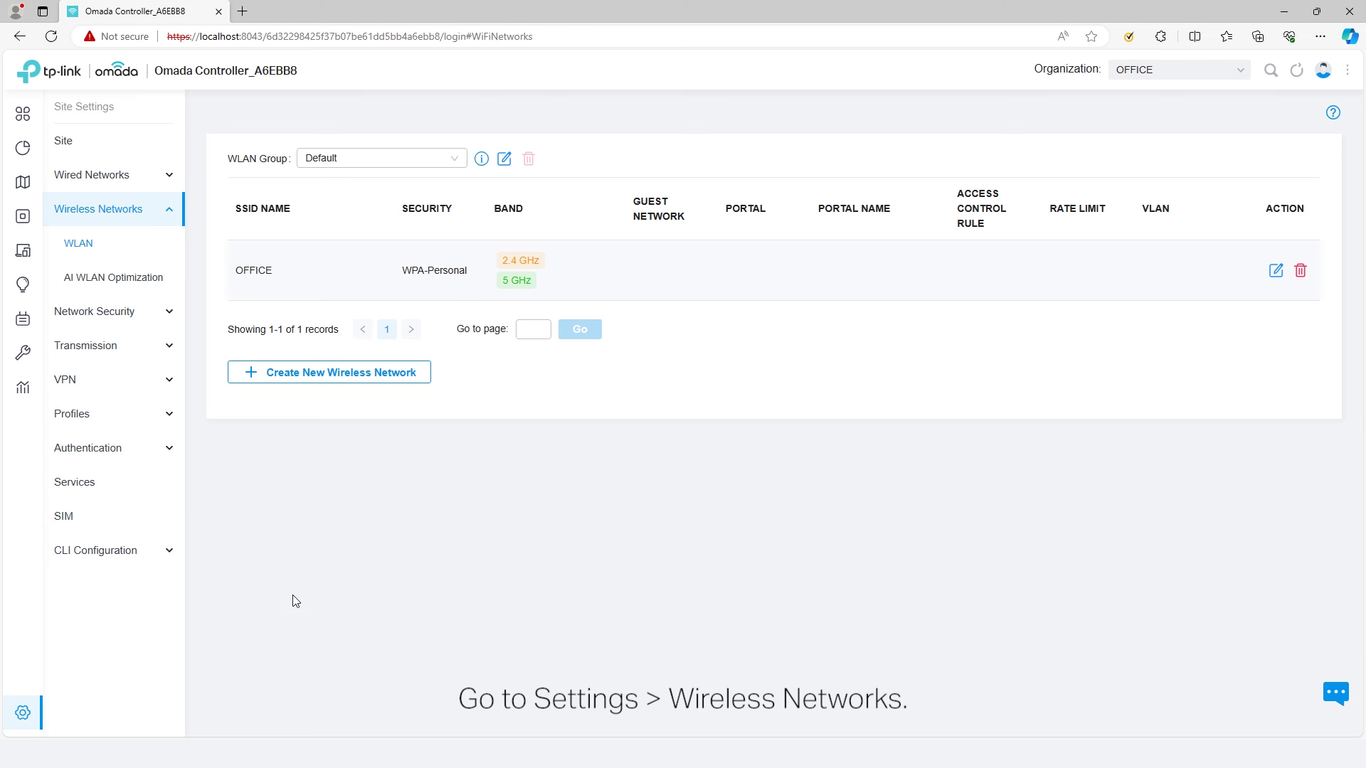
- Start a new wireless network named OFFICE_GUEST and enter its security key
left_click(317, 373)
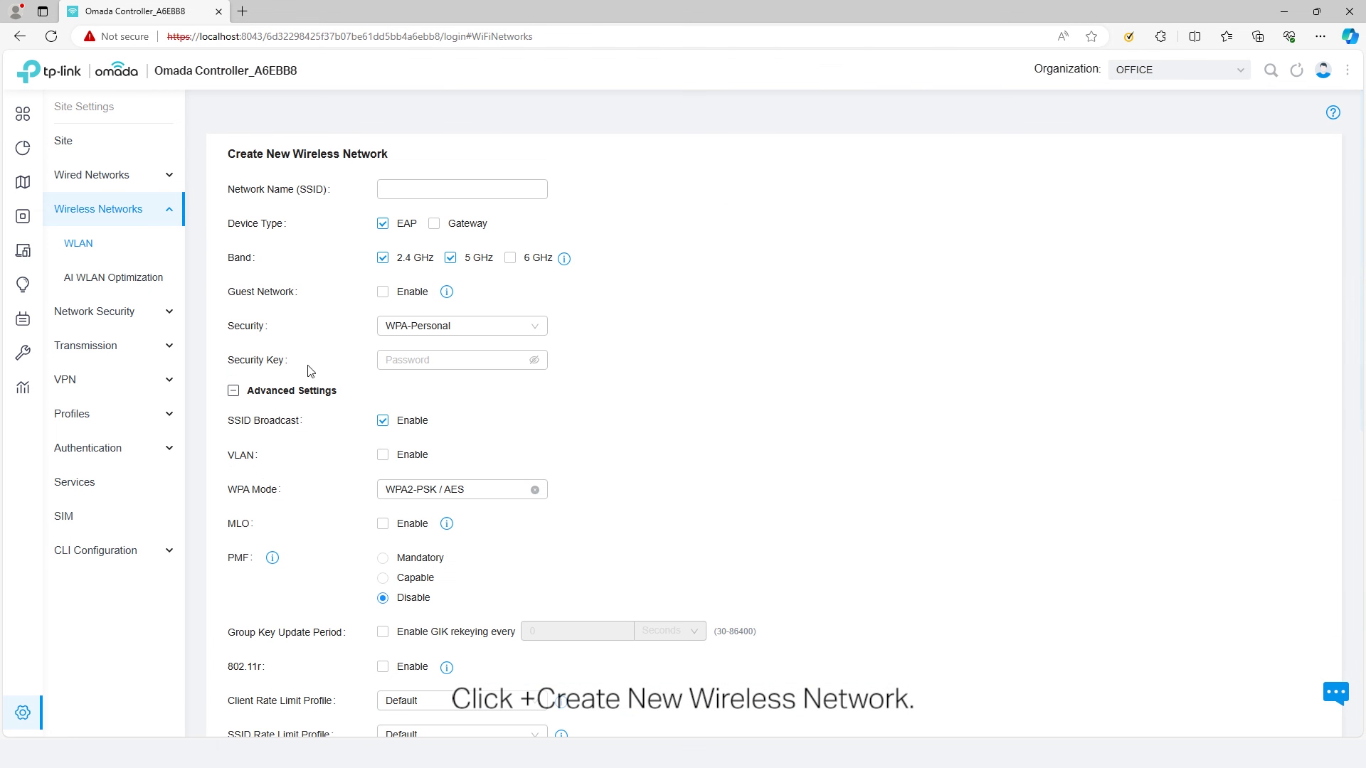
left_click(425, 189)
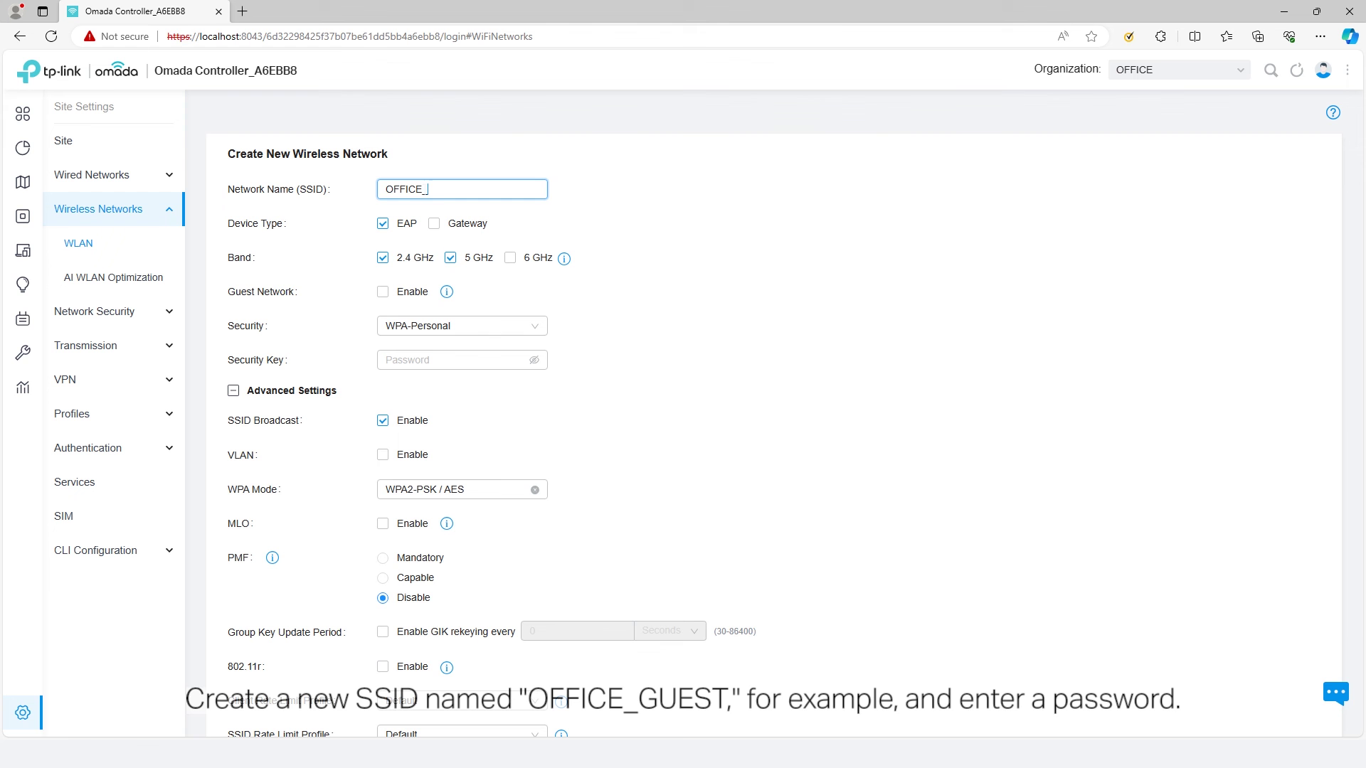
type("OFFICE_GUEST")
left_click(455, 360)
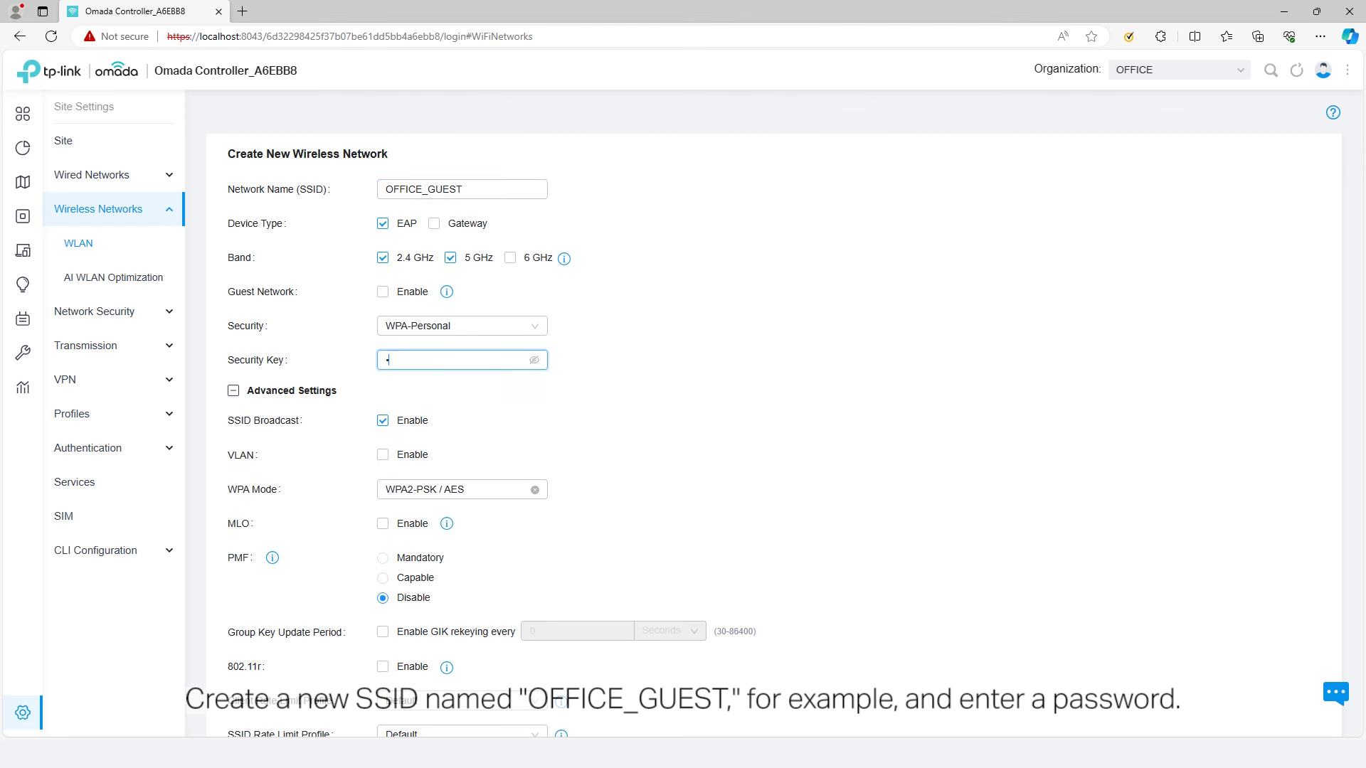
type("12345678")
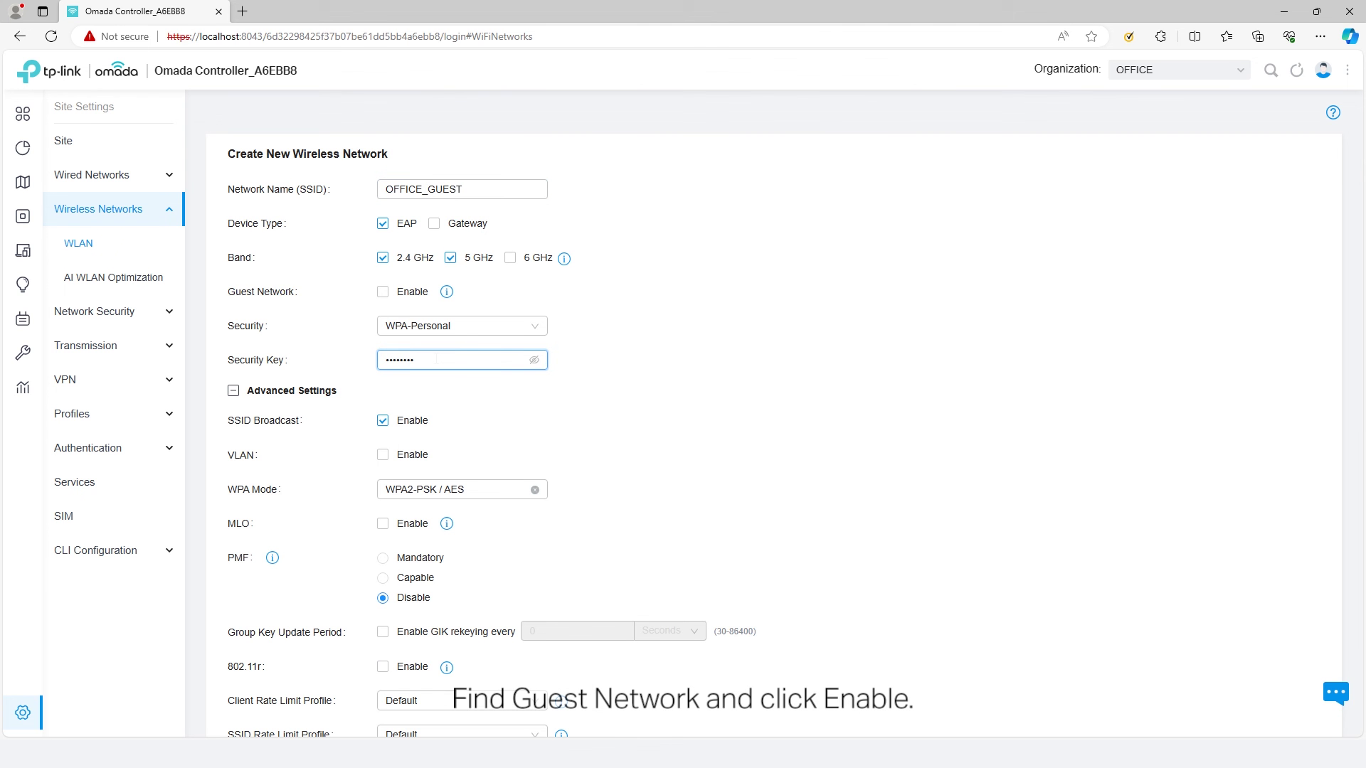
- Make OFFICE_GUEST a guest network, save it, and go to the site's Profiles settings
left_click(382, 294)
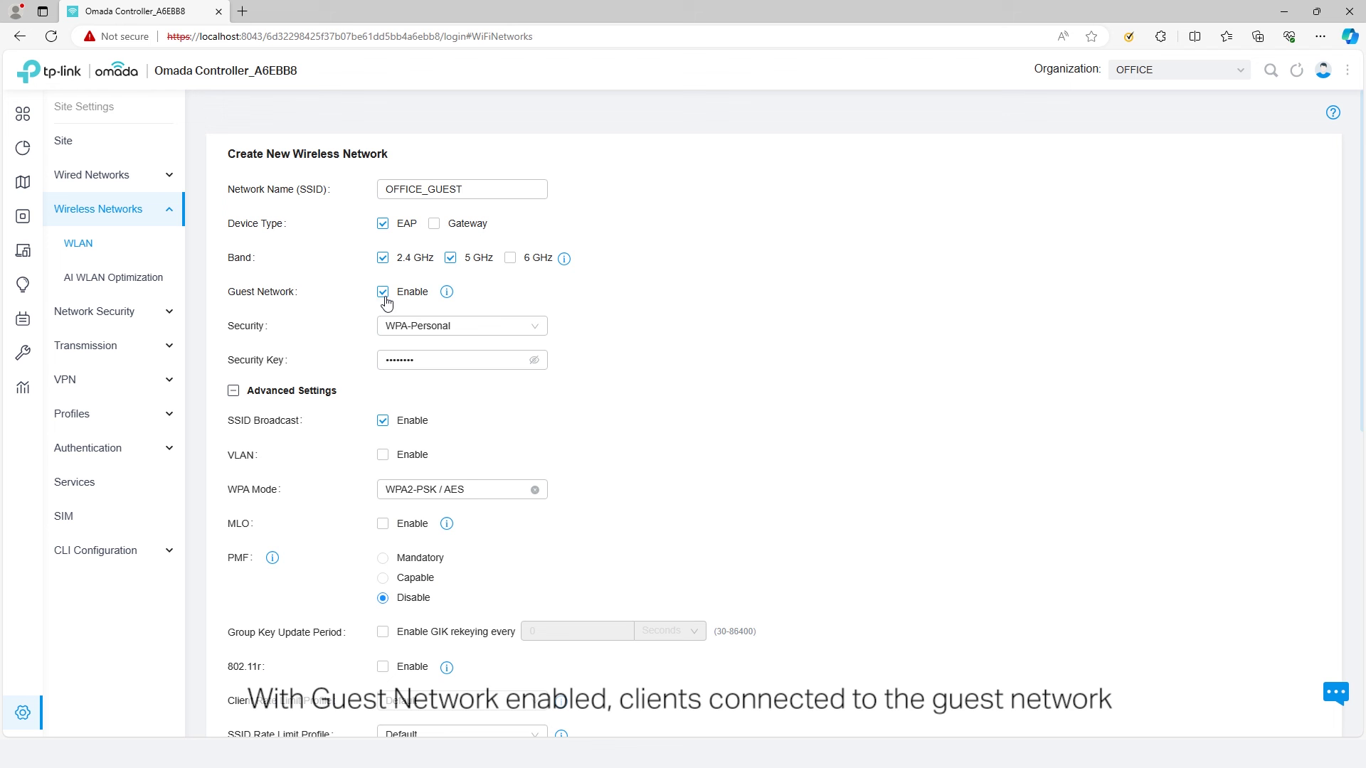
mouse_move(446, 293)
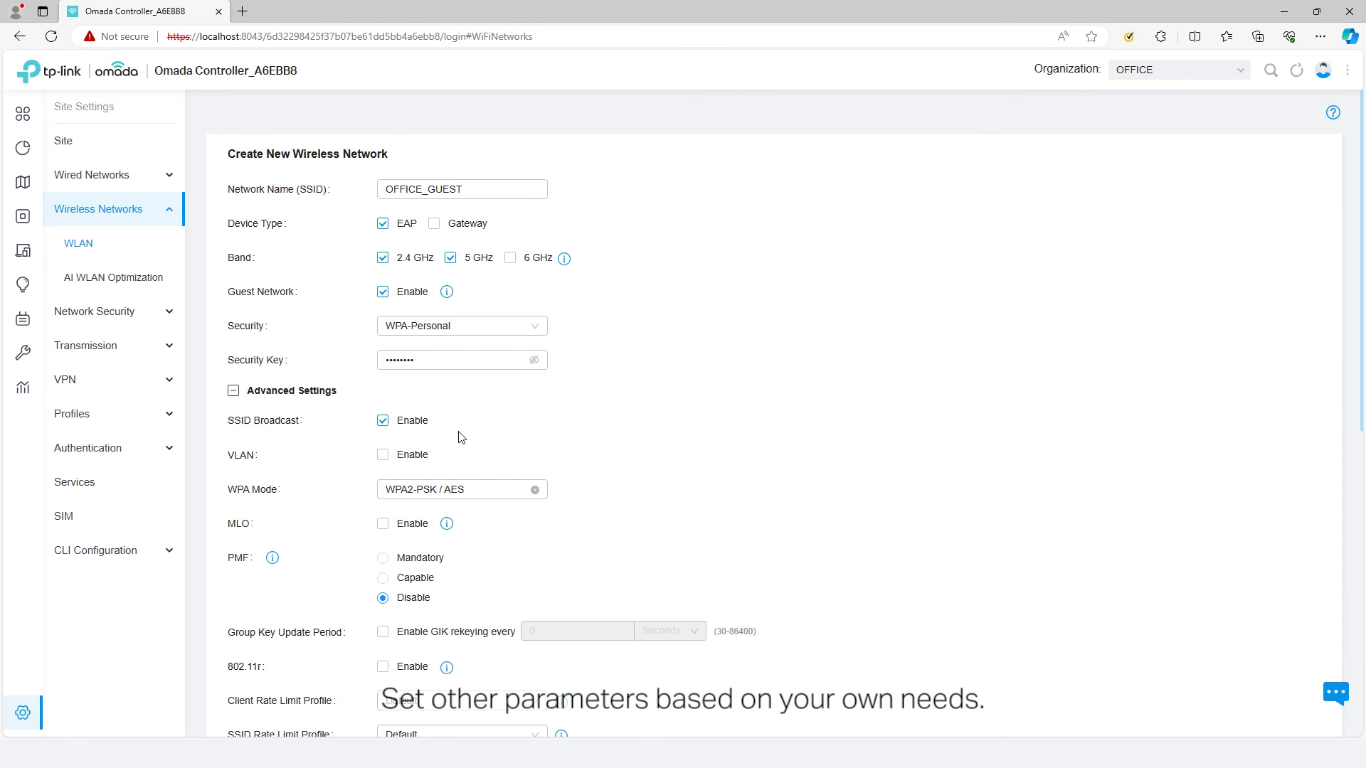
scroll(455, 439, "down", 2)
scroll(454, 441, "down", 6)
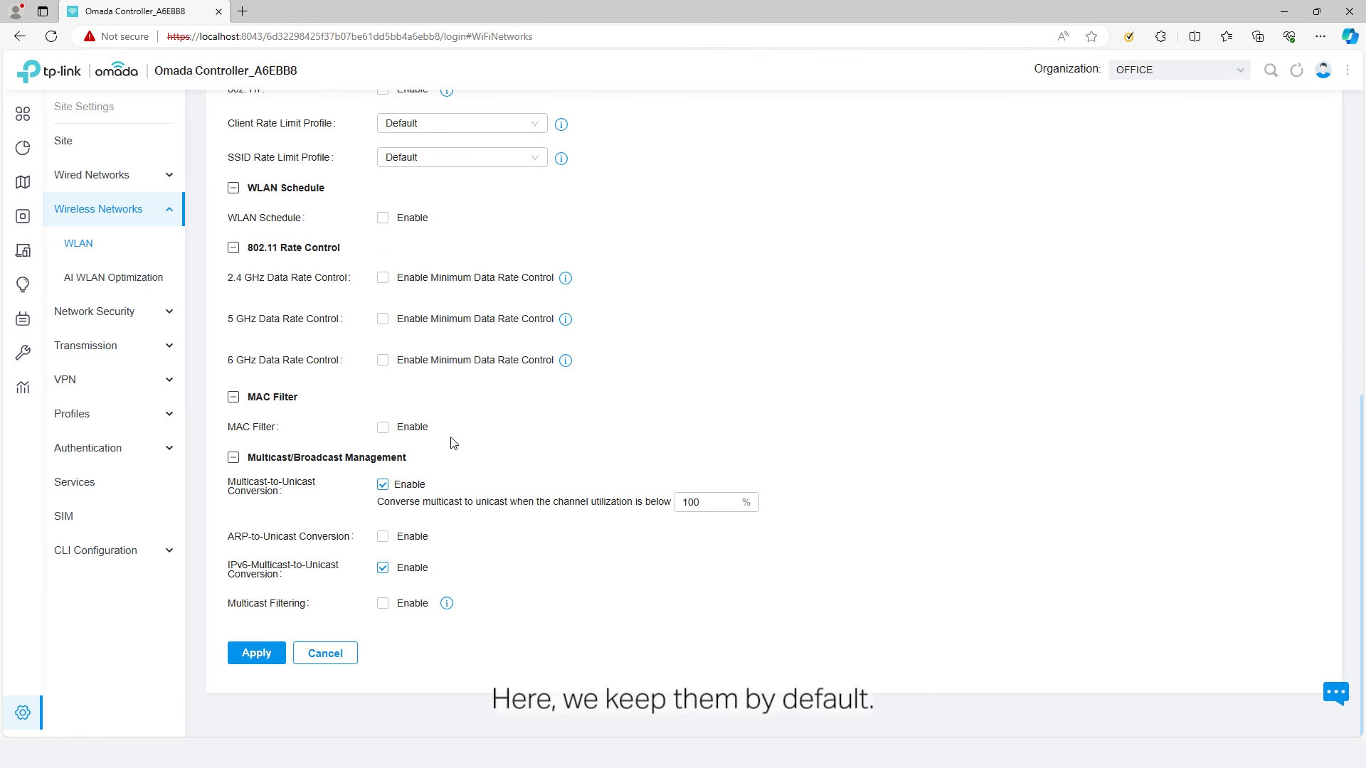
left_click(258, 654)
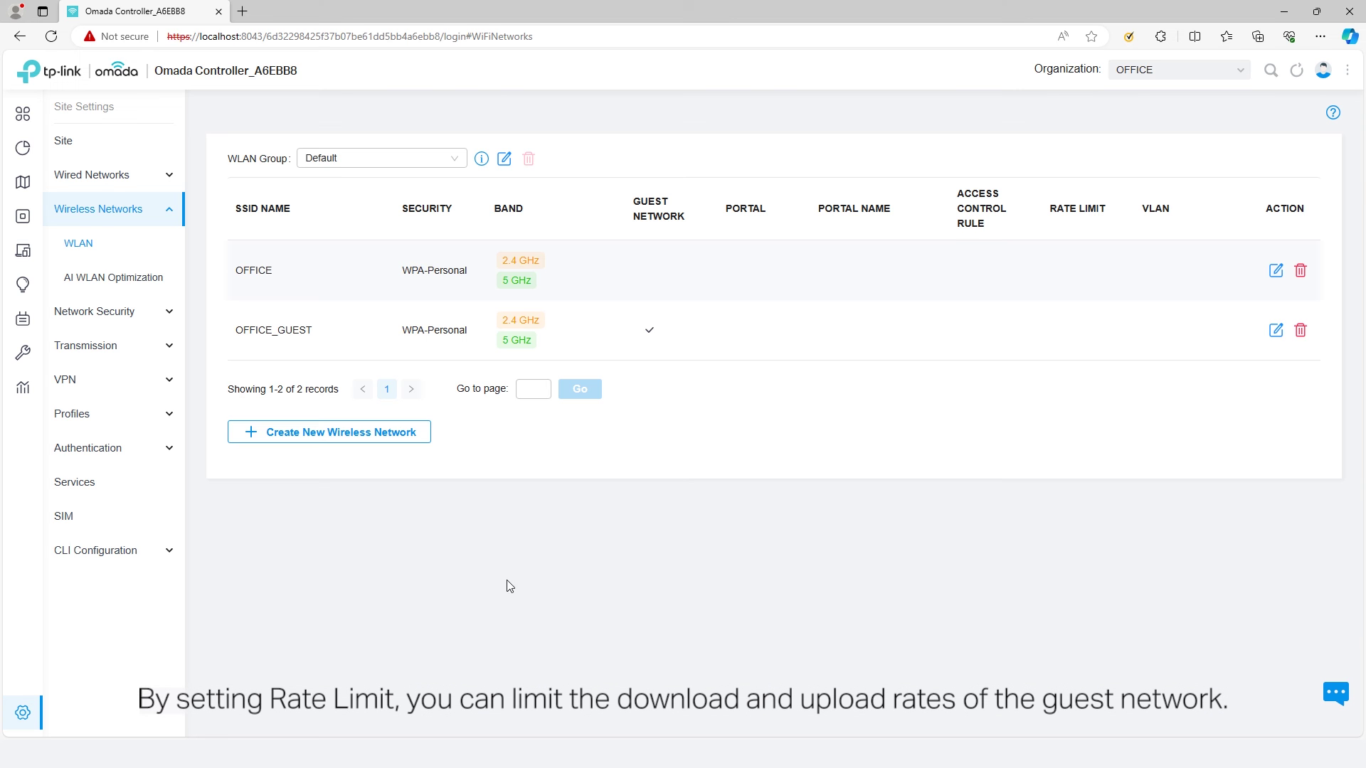
left_click(93, 419)
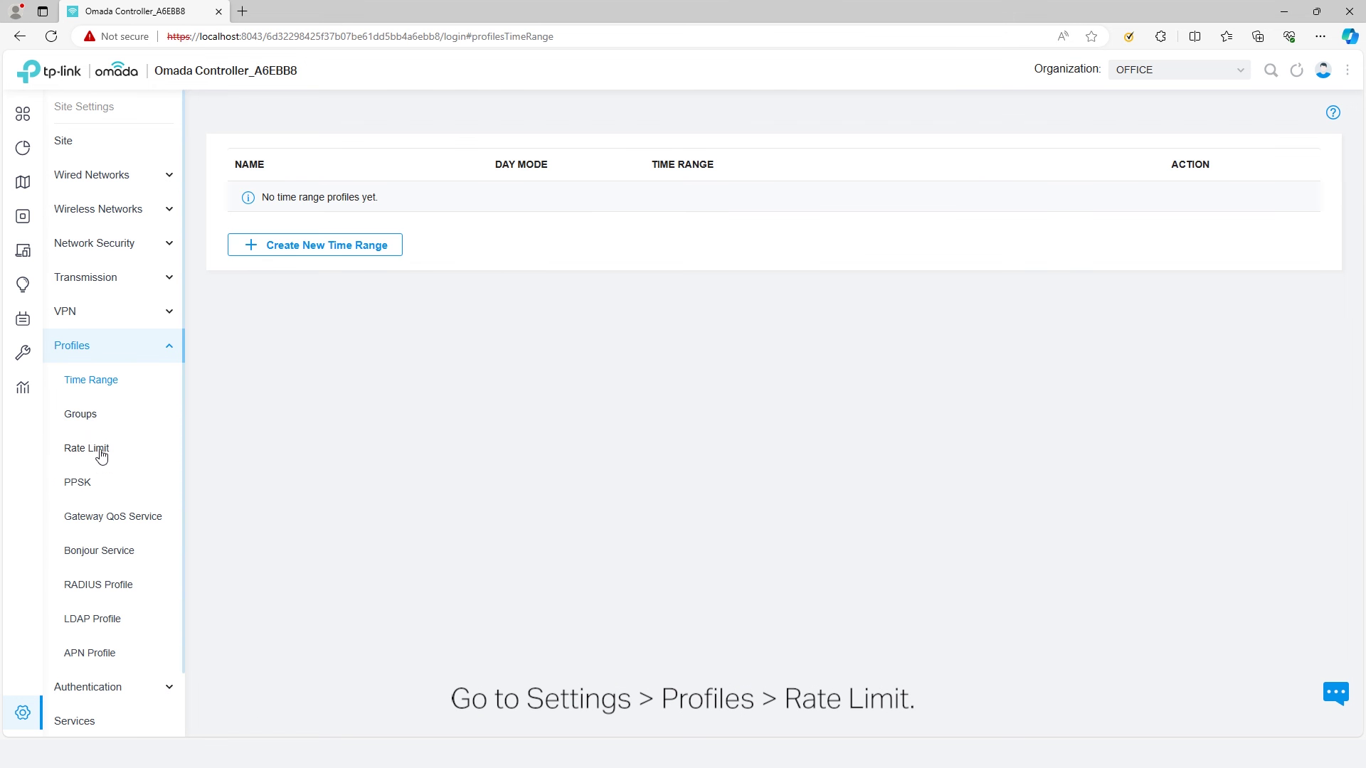
- Create rate limit profile 'RATE LIMIT 1' with download 1000 Kbps and upload 500 Kbps limits
left_click(104, 455)
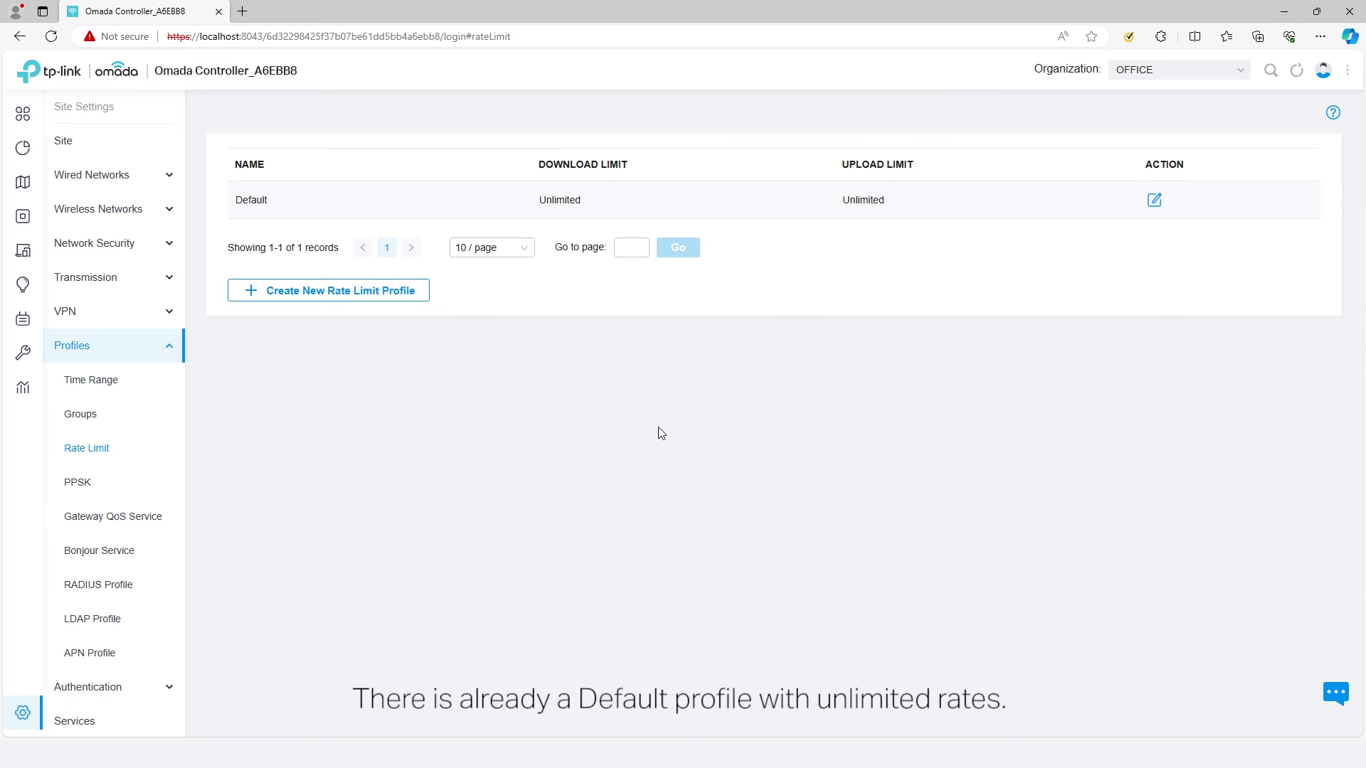
left_click(428, 295)
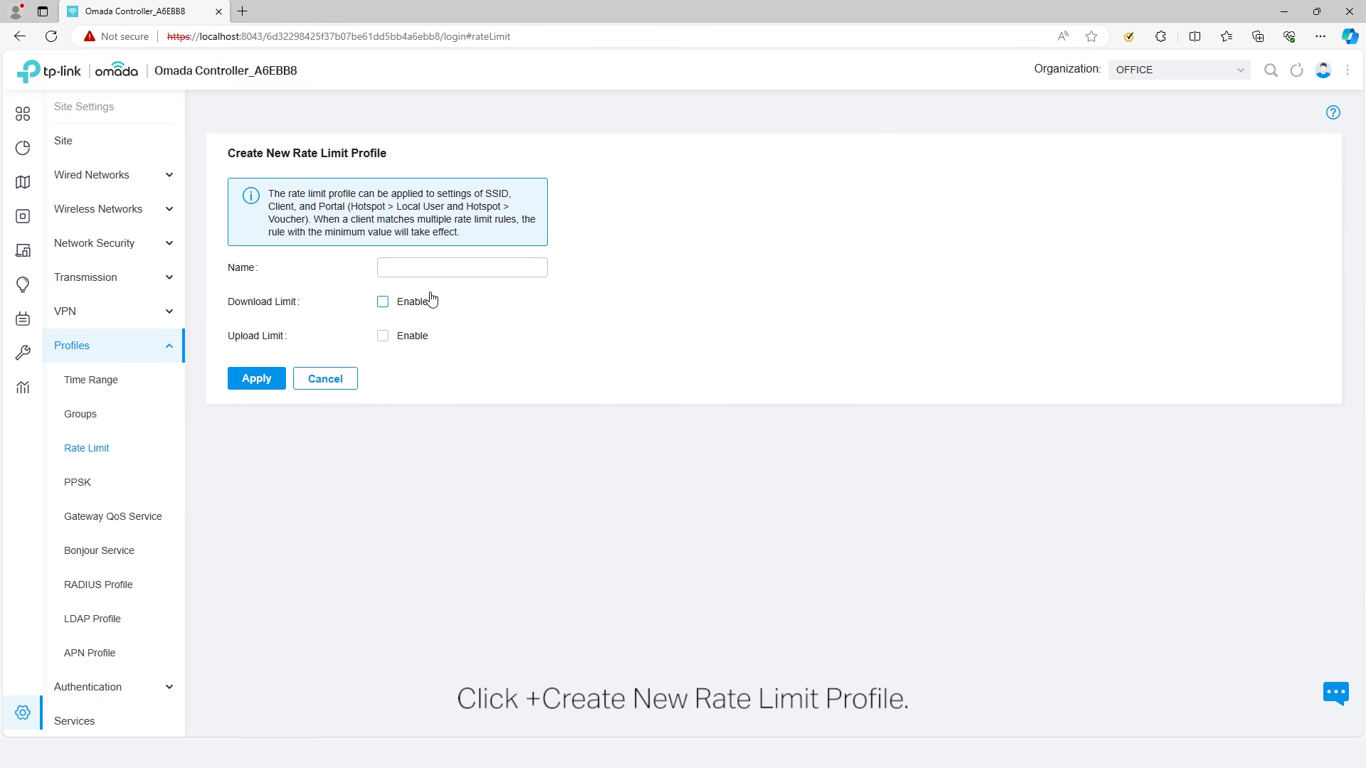
left_click(465, 269)
type("RAT")
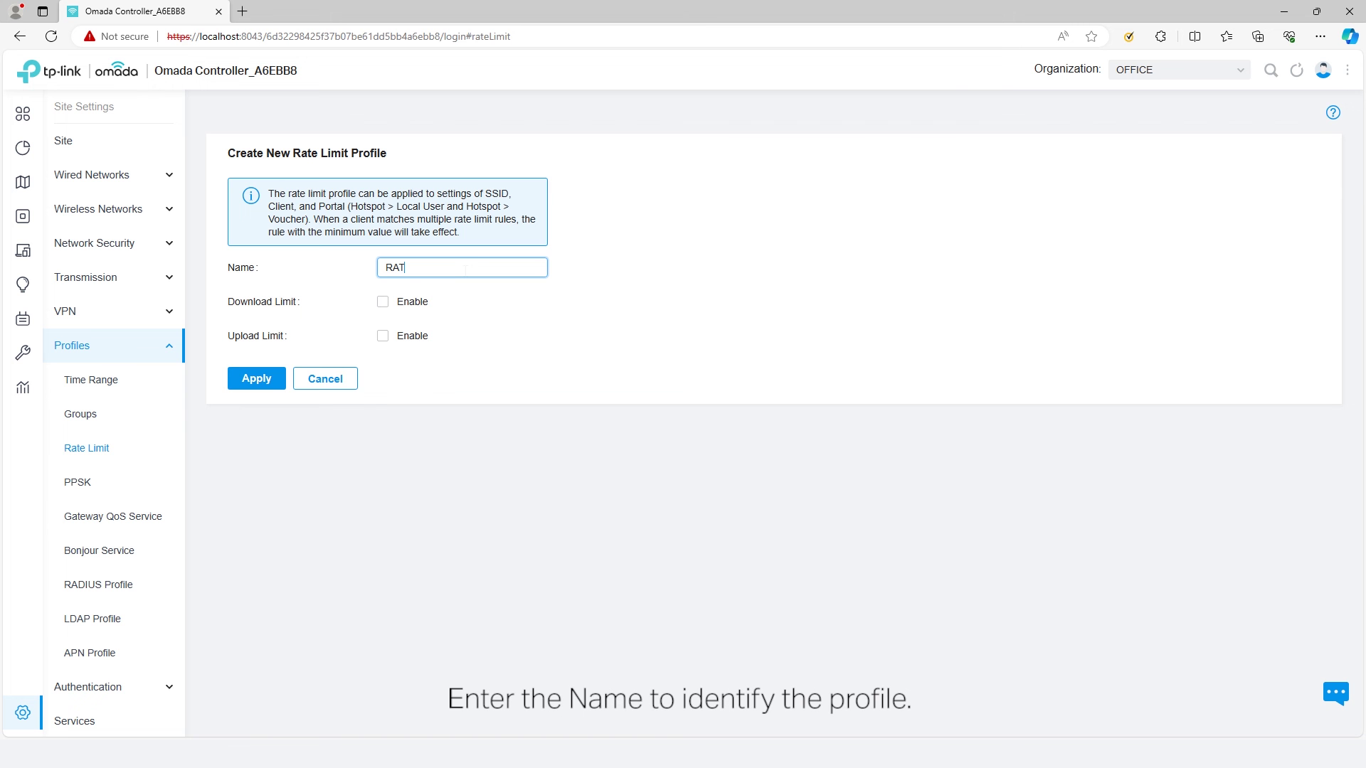
type("E LIMIT 1")
left_click(398, 304)
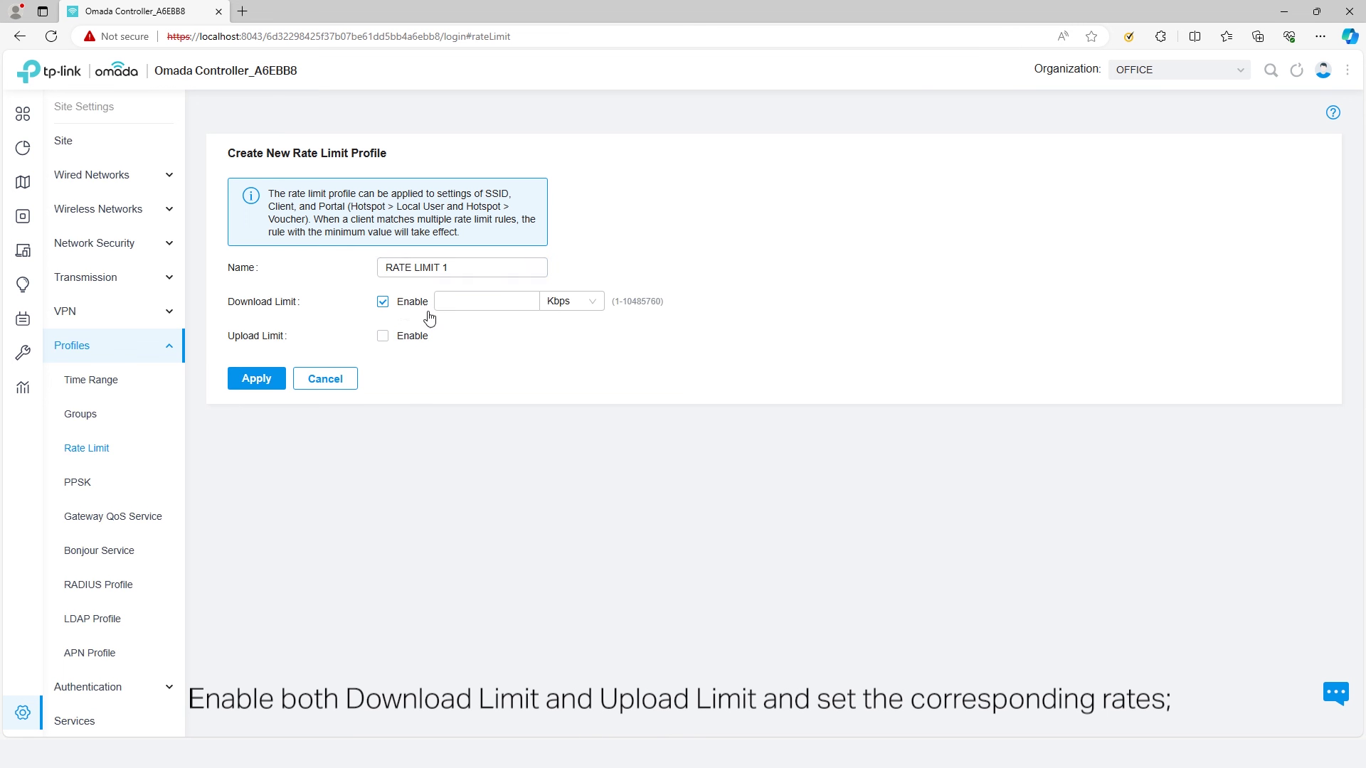
left_click(383, 336)
left_click(466, 302)
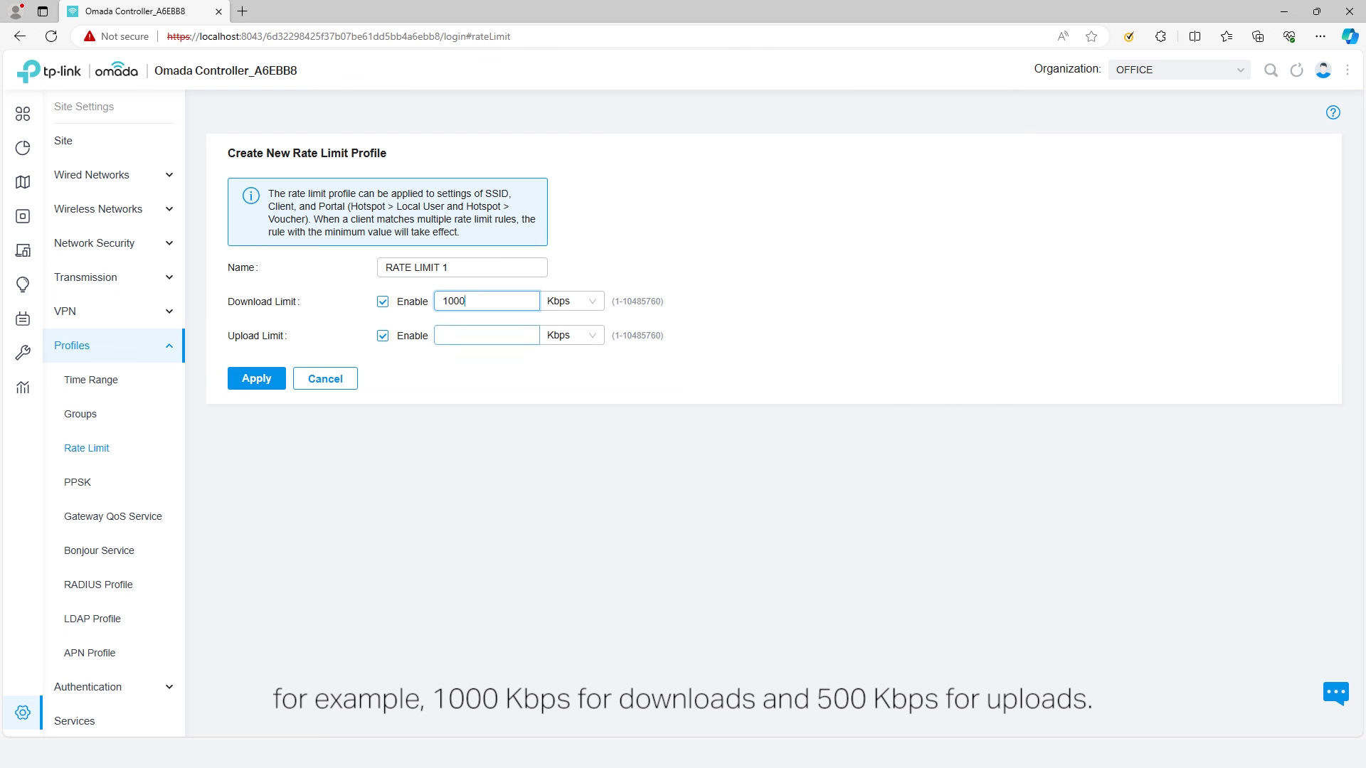
left_click(459, 336)
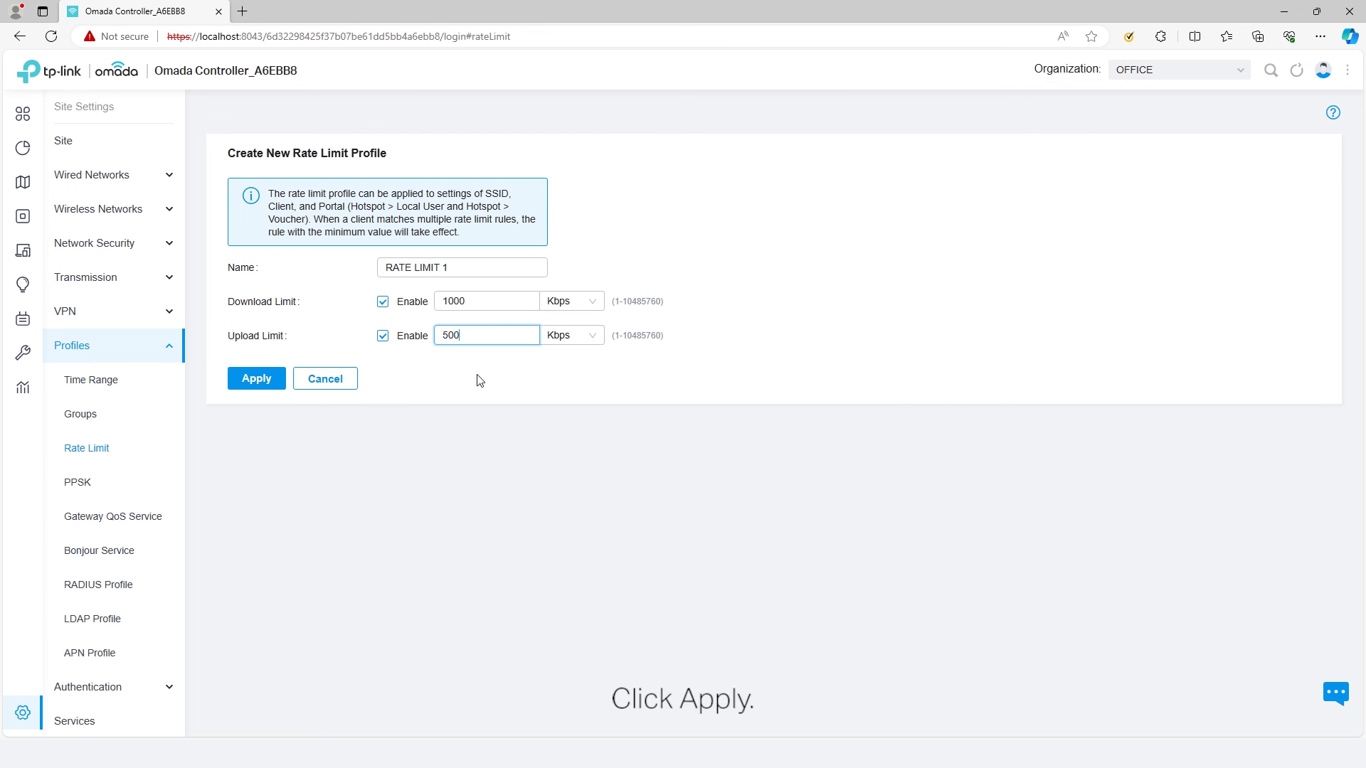
left_click(280, 389)
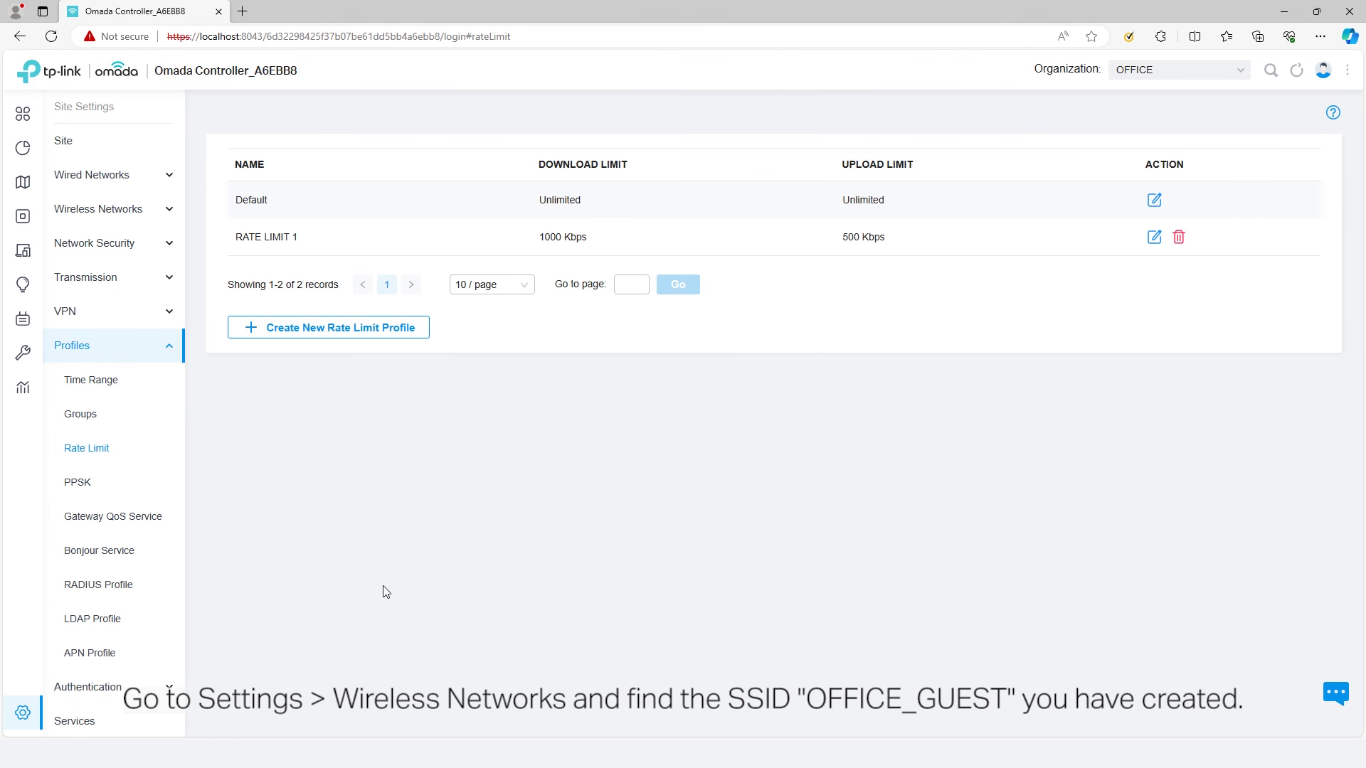
- In OFFICE_GUEST's advanced settings, set the client rate limit to RATE LIMIT 1
left_click(126, 220)
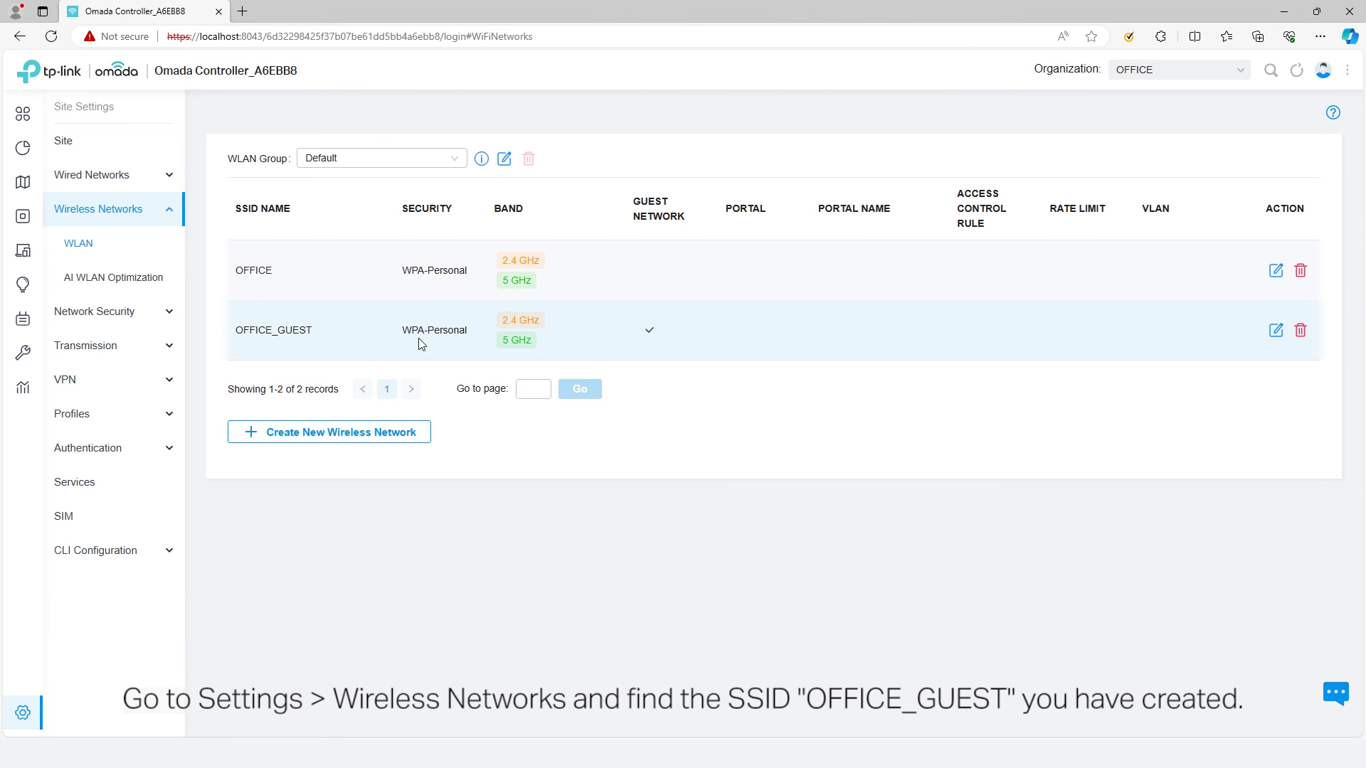
left_click(1277, 332)
left_click(233, 391)
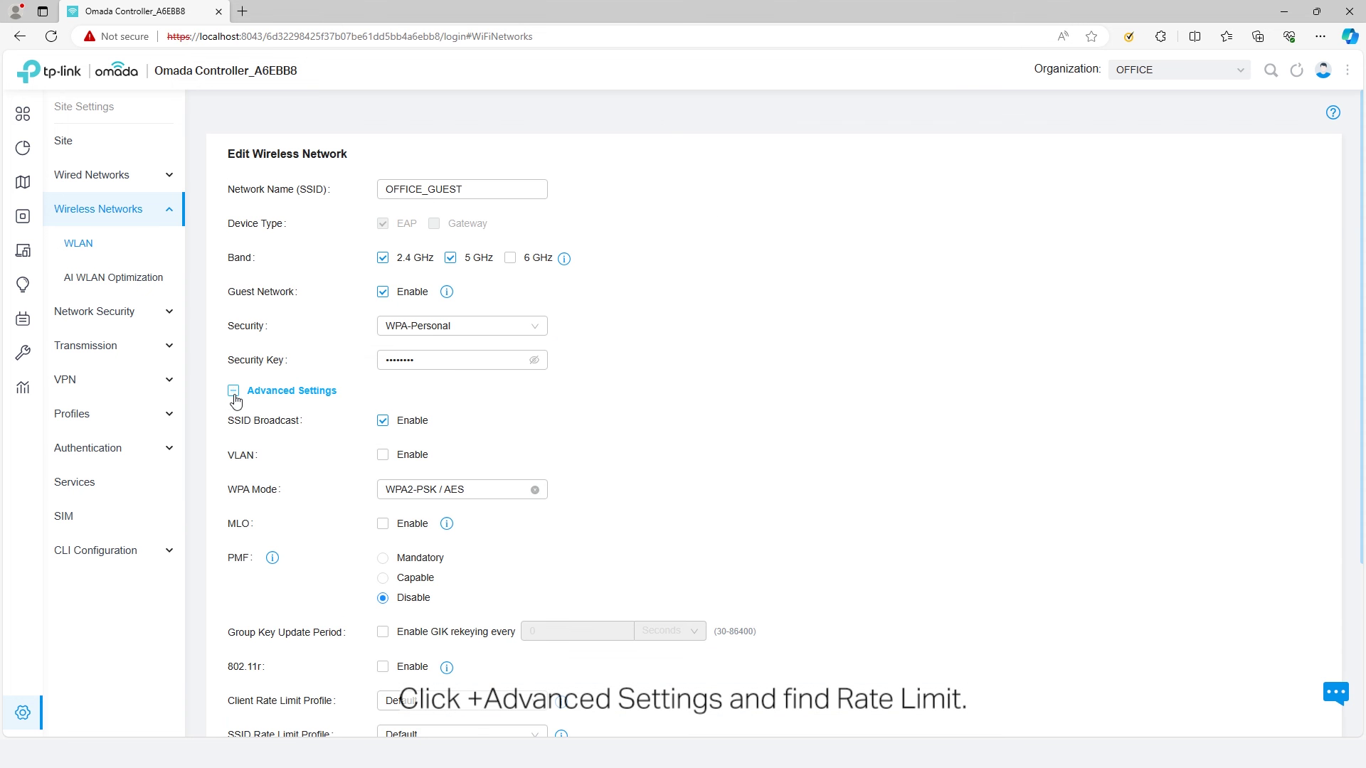
scroll(315, 560, "down", 3)
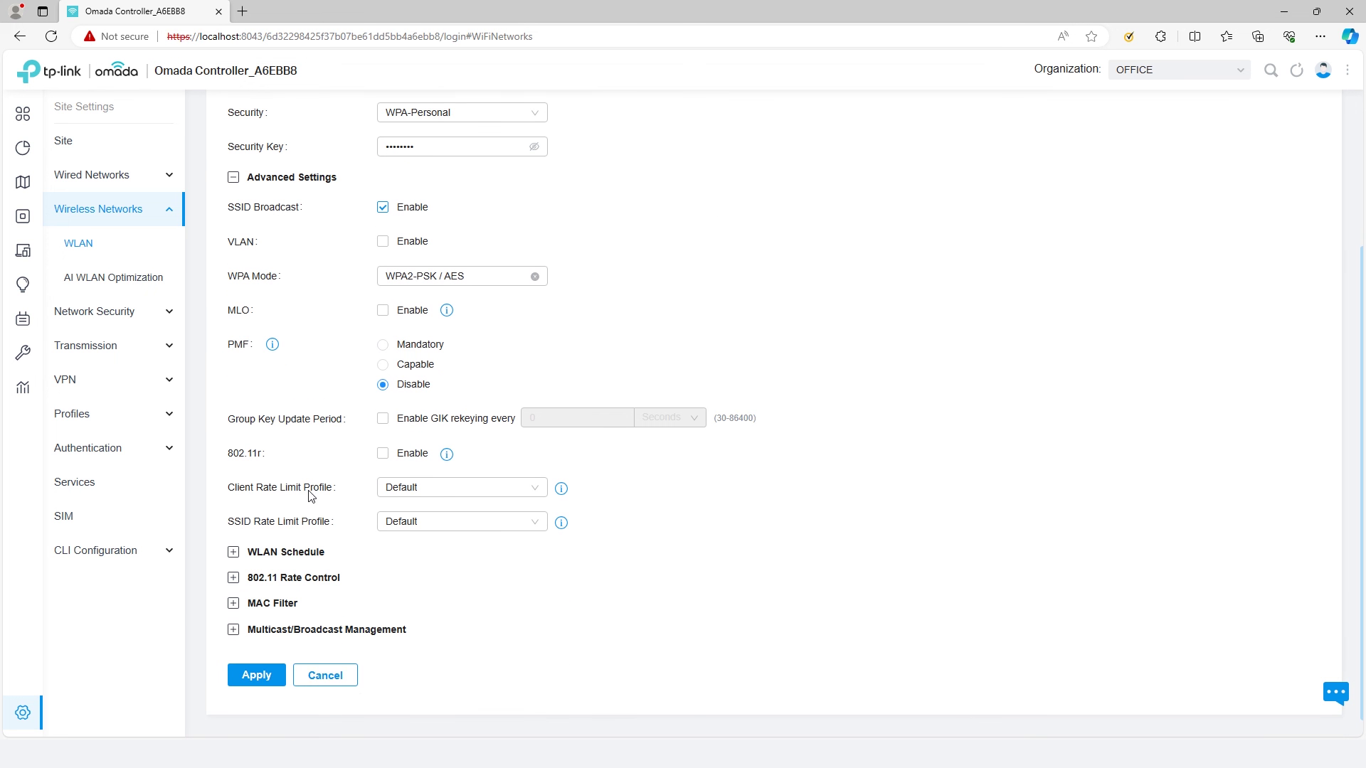
left_click(437, 491)
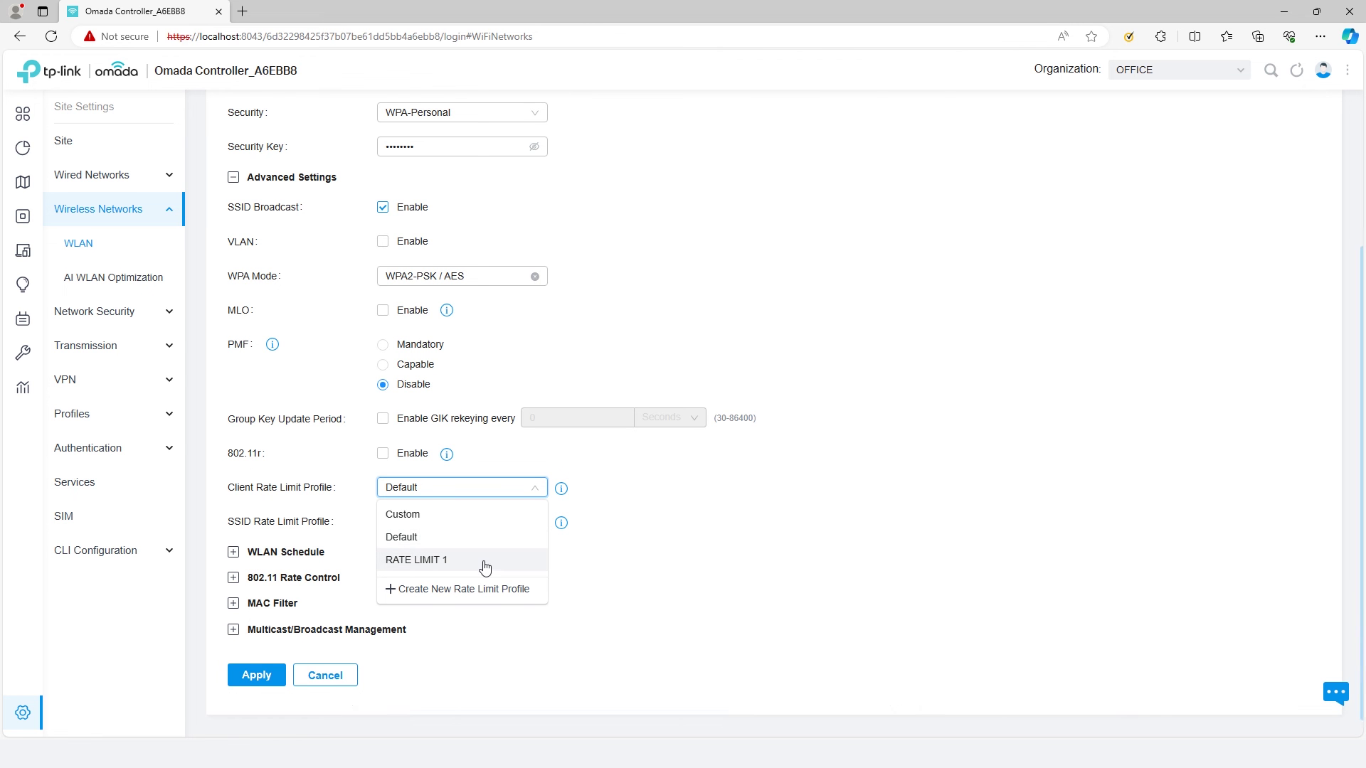
left_click(482, 562)
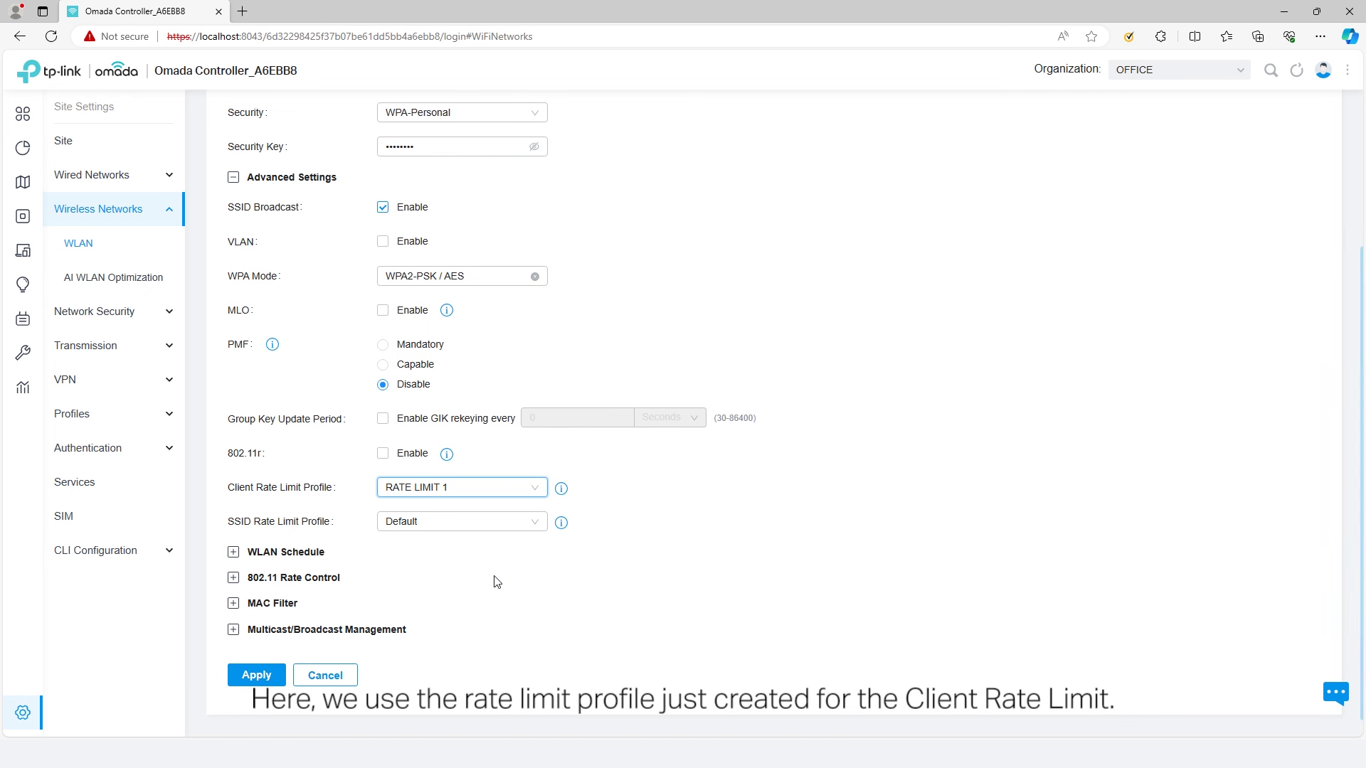
- Set a custom SSID rate limit of 10 Mbps download and 5 Mbps upload
left_click(477, 527)
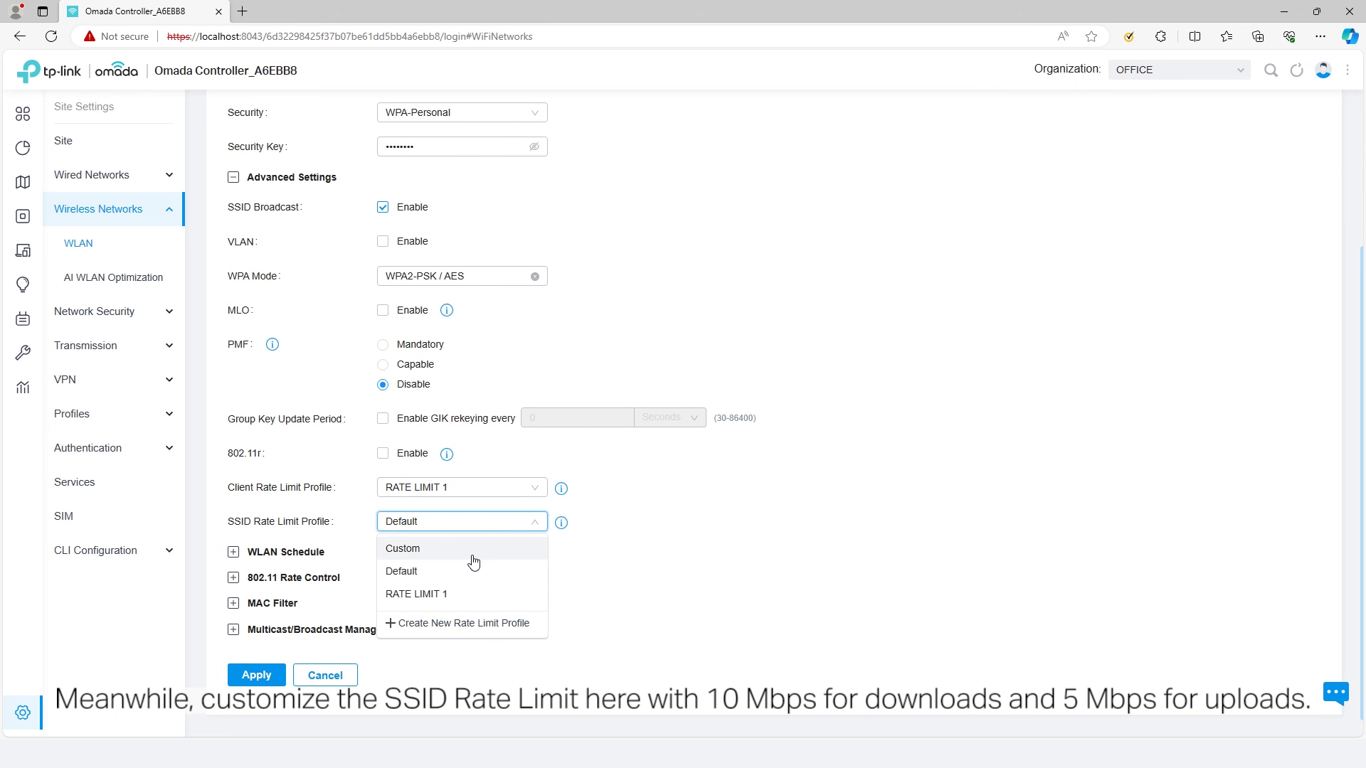
left_click(473, 546)
left_click(422, 562)
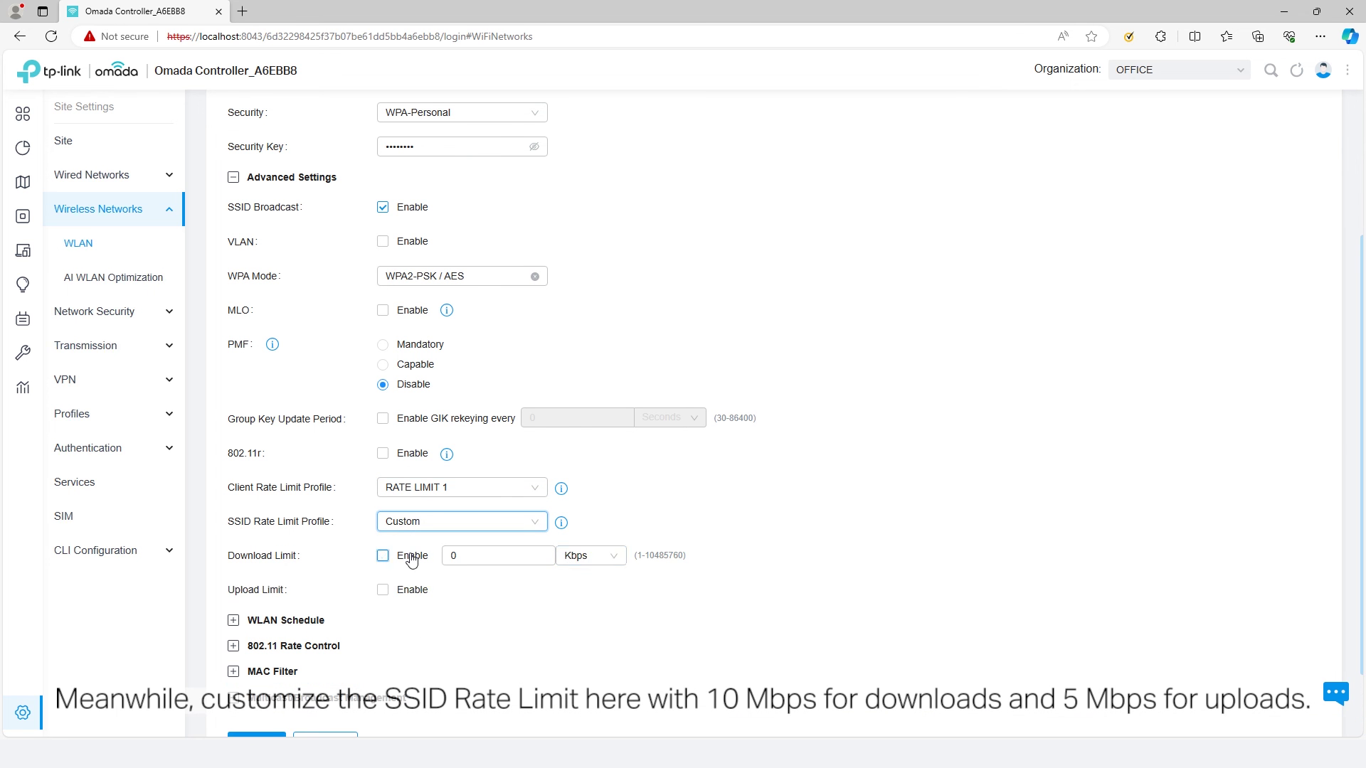
left_click(590, 555)
left_click(580, 604)
double_click(533, 556)
type("1")
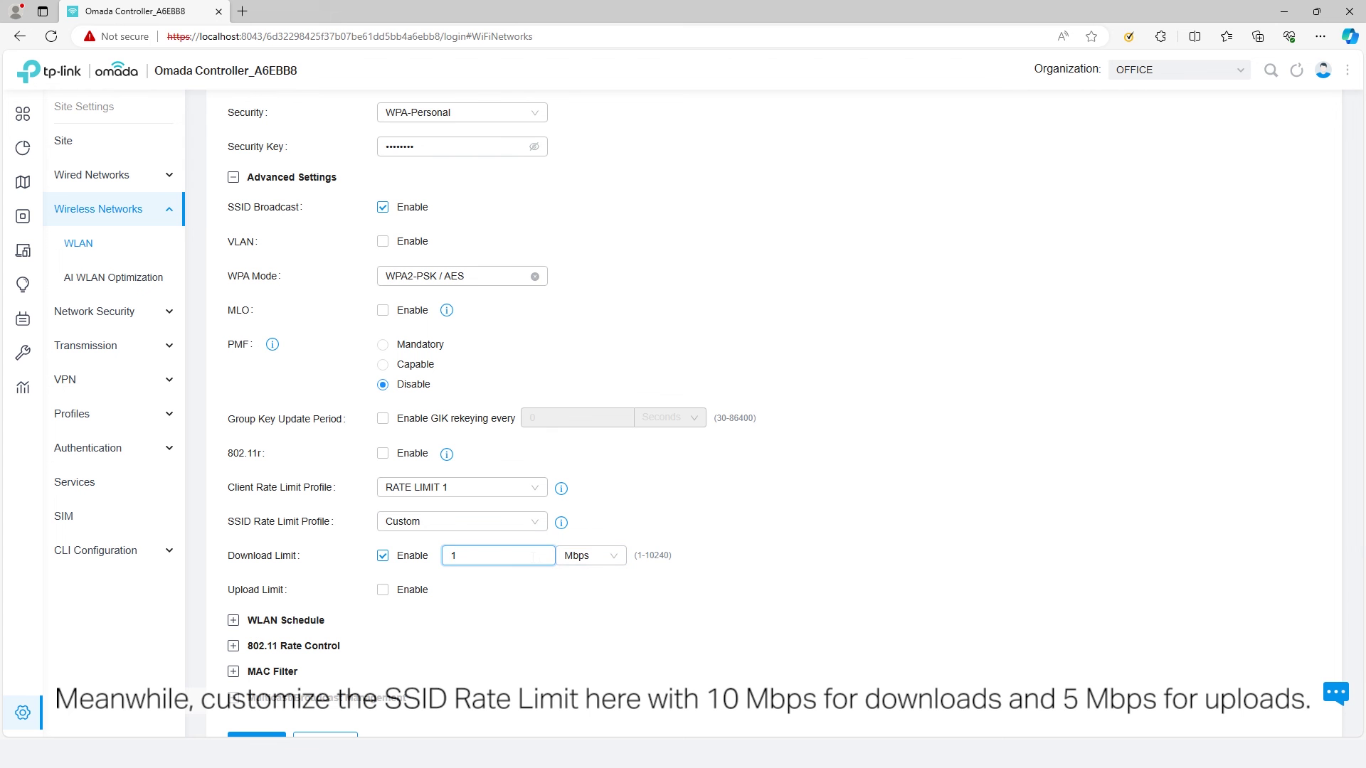
type("0")
left_click(383, 590)
double_click(456, 590)
type("5")
left_click(583, 591)
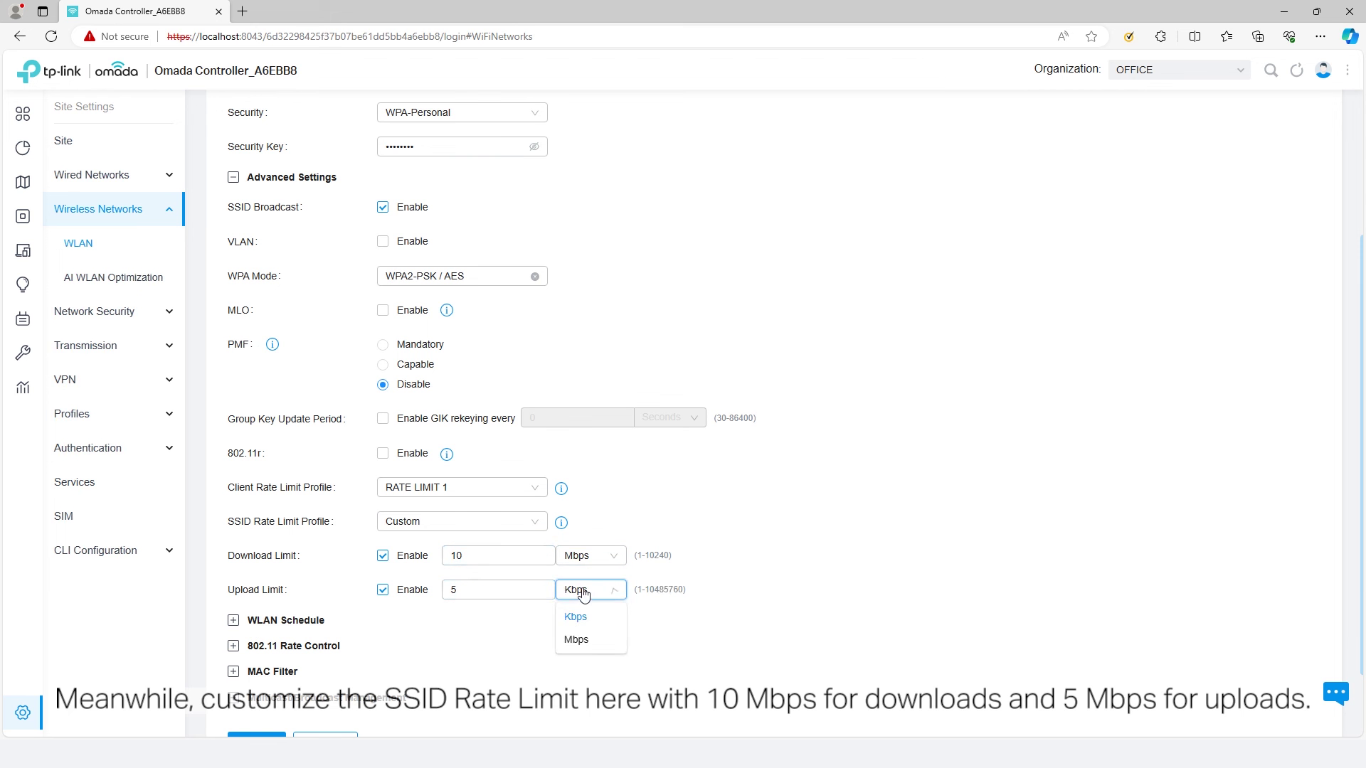
left_click(587, 640)
scroll(364, 671, "down", 1)
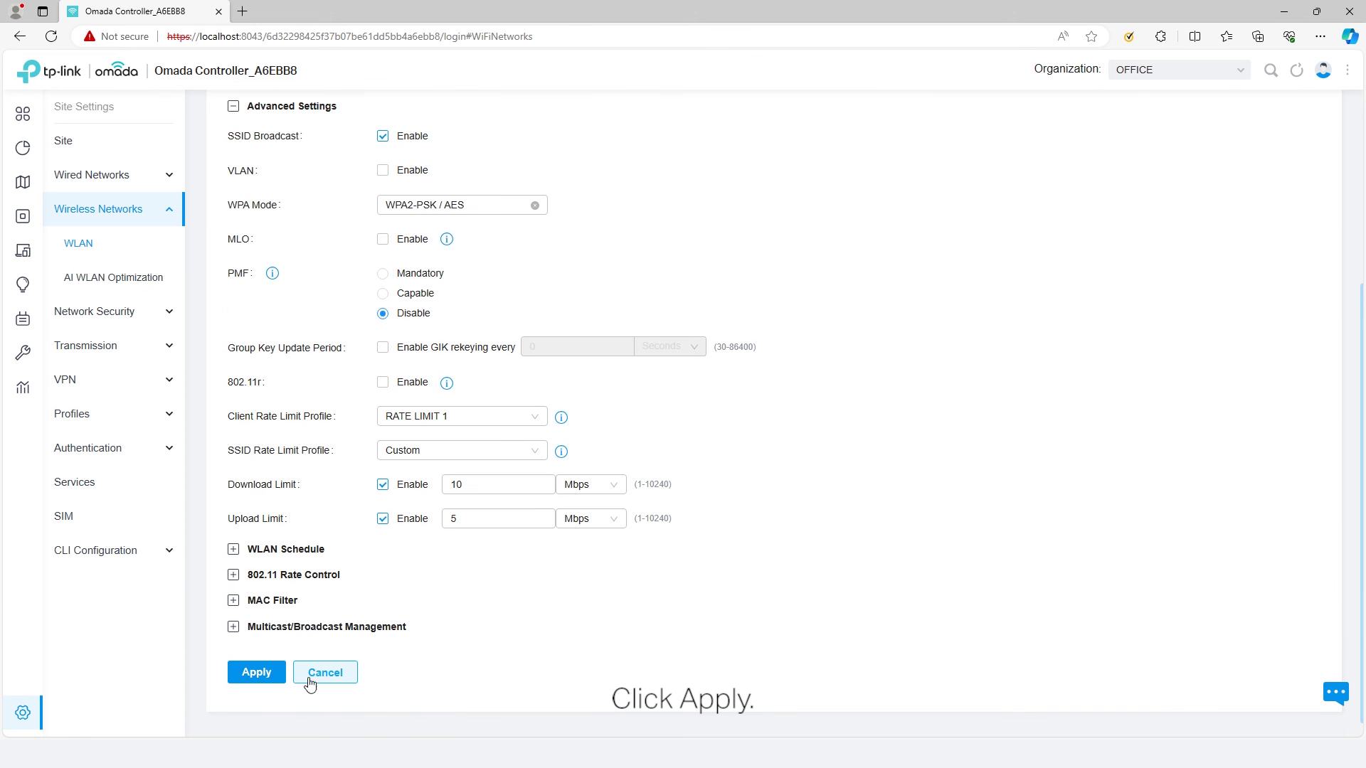
left_click(275, 680)
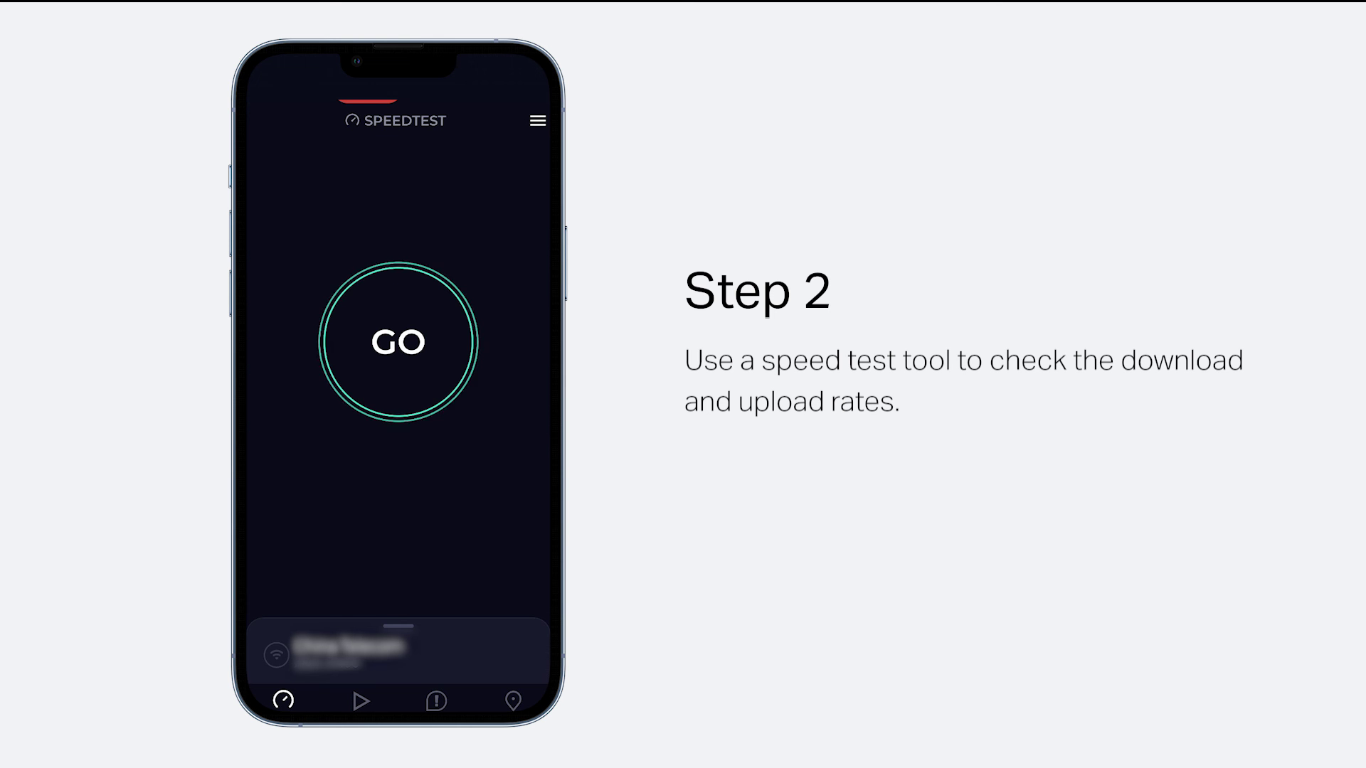
- Run a Speedtest on the phone while it is connected to OFFICE
left_click(422, 360)
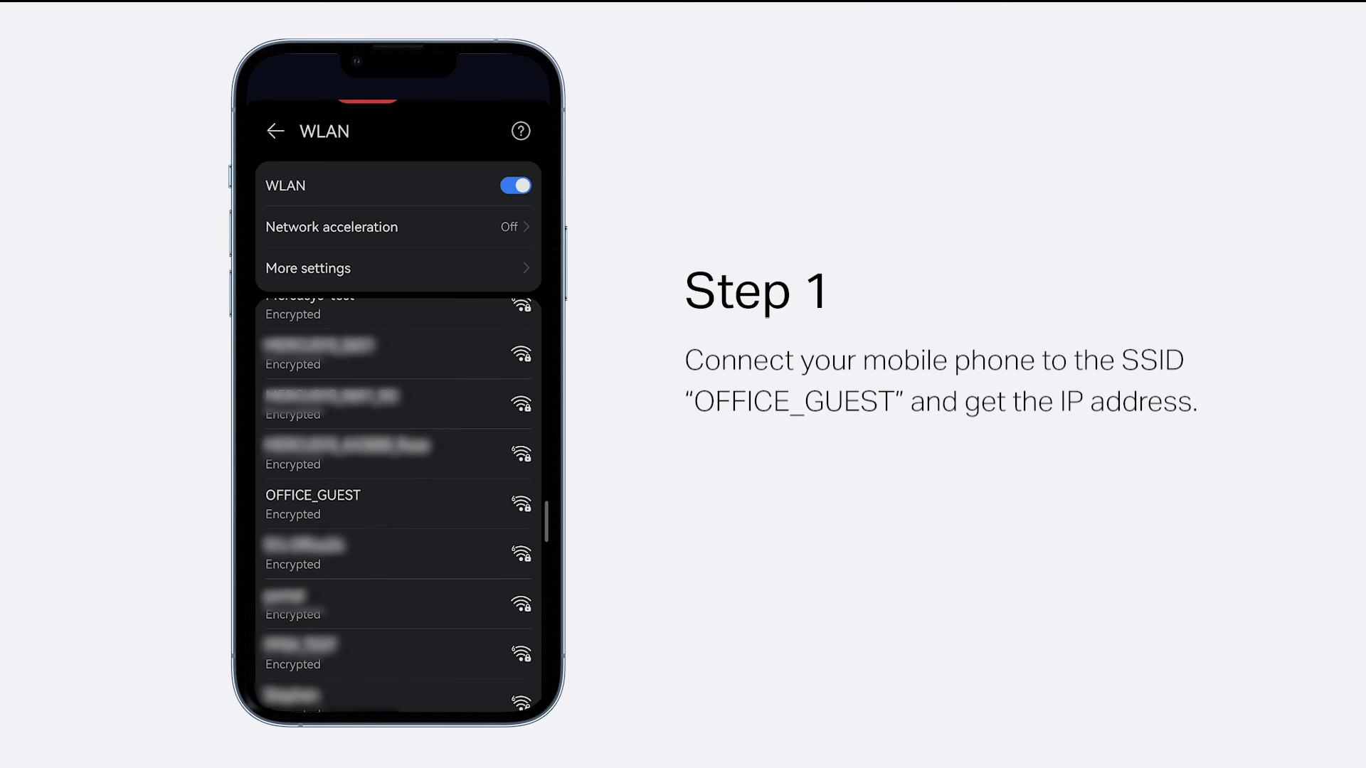
- Join the phone to OFFICE_GUEST and run a Speedtest on the guest network
left_click(313, 503)
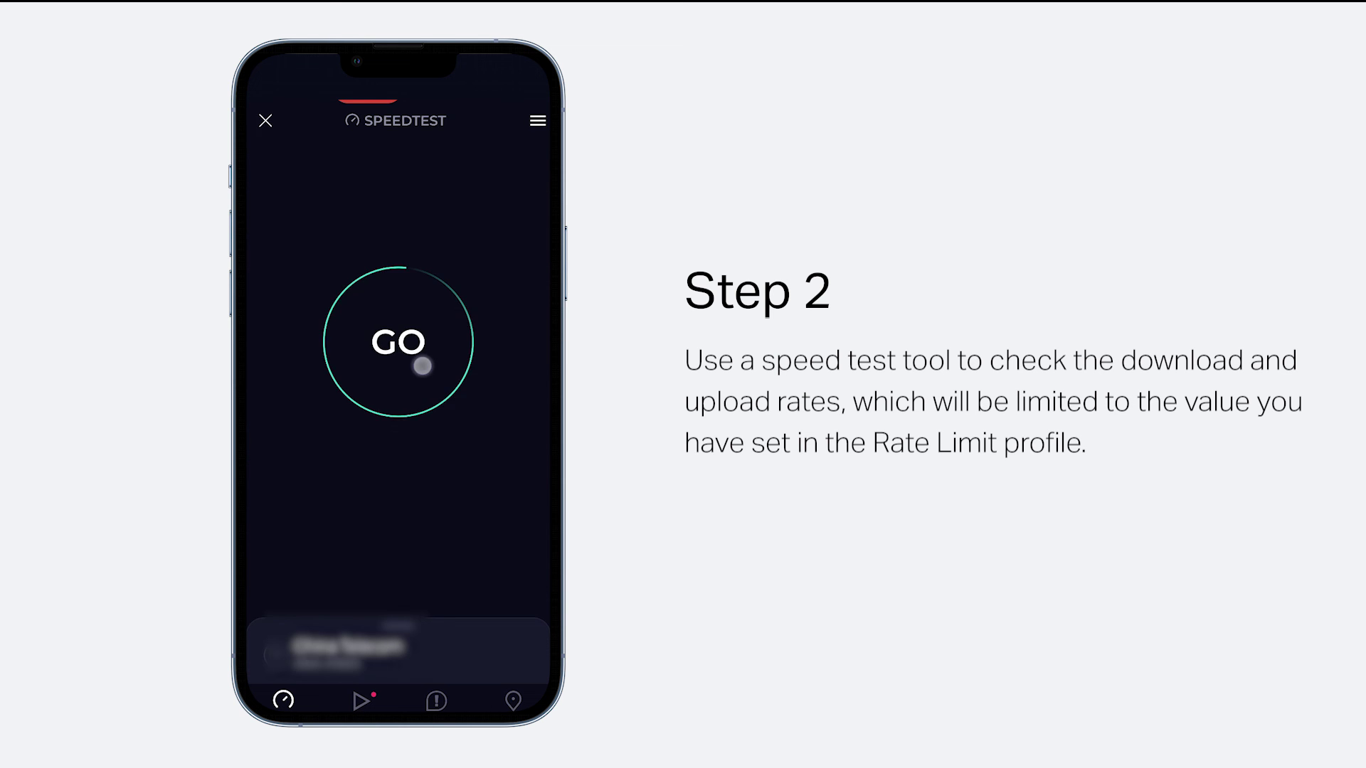
left_click(420, 360)
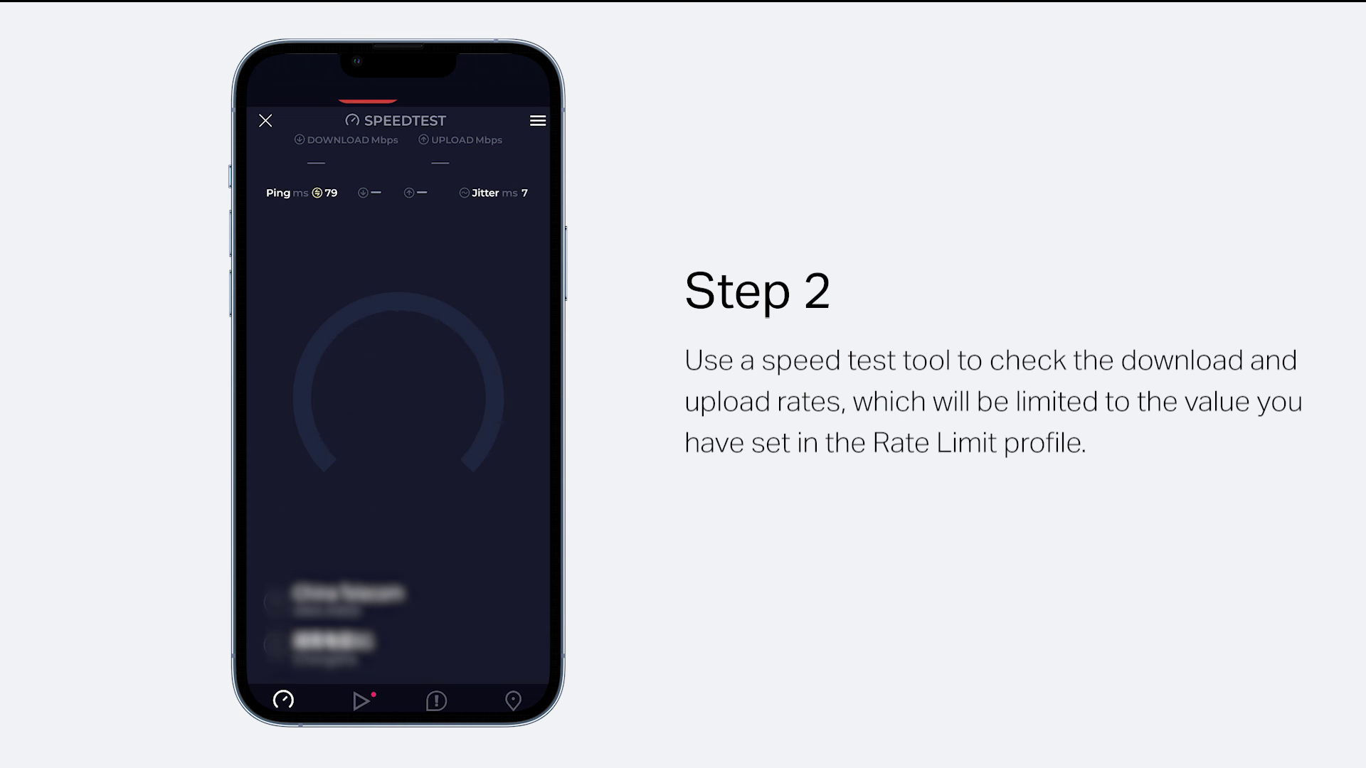